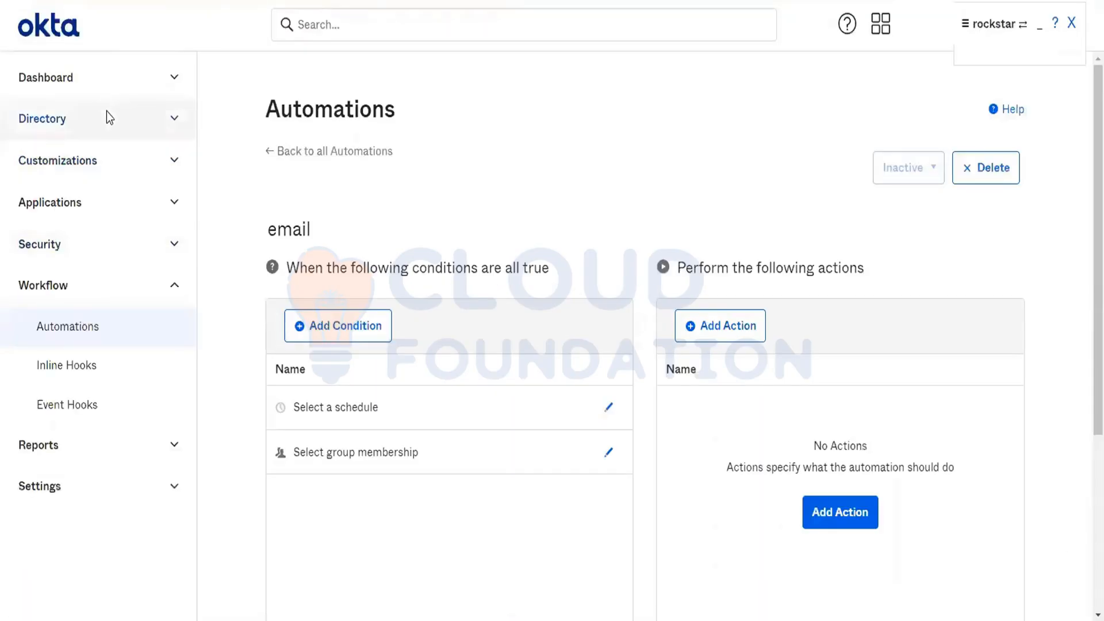
Step: Create a new directory group named "Bulk api users group" without a description
click(105, 114)
click(79, 178)
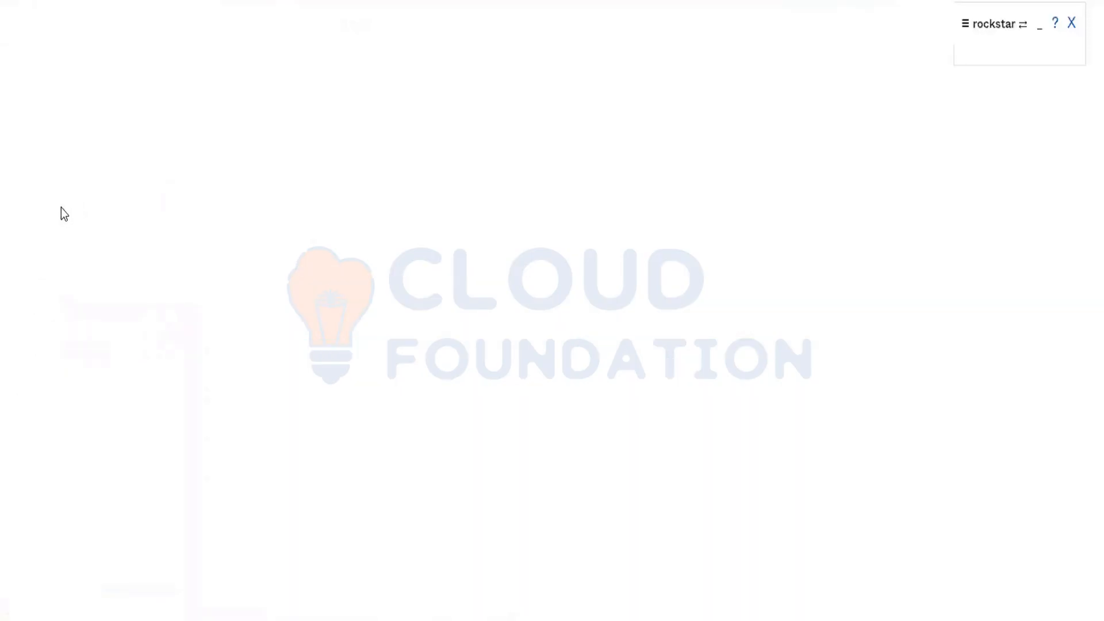
click(56, 210)
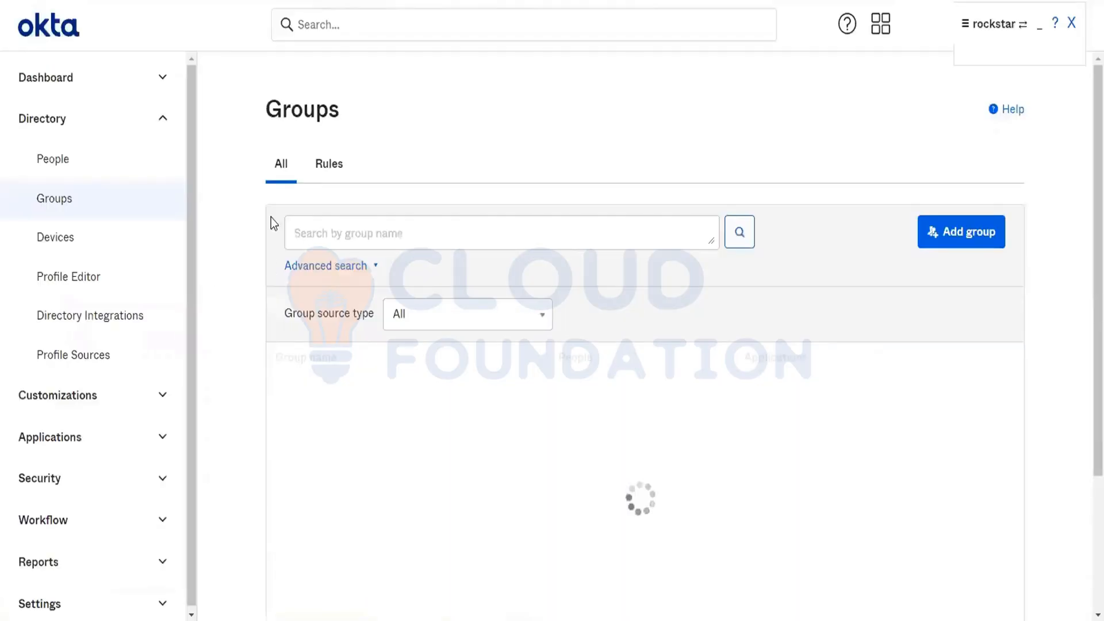
click(937, 236)
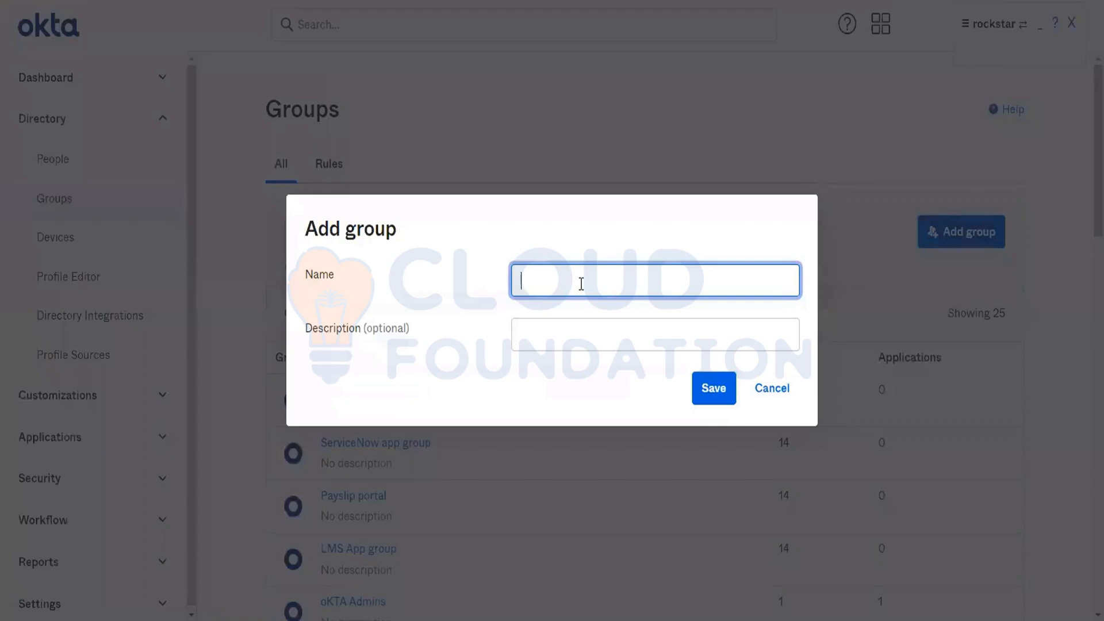
text(Bulk api users grou)
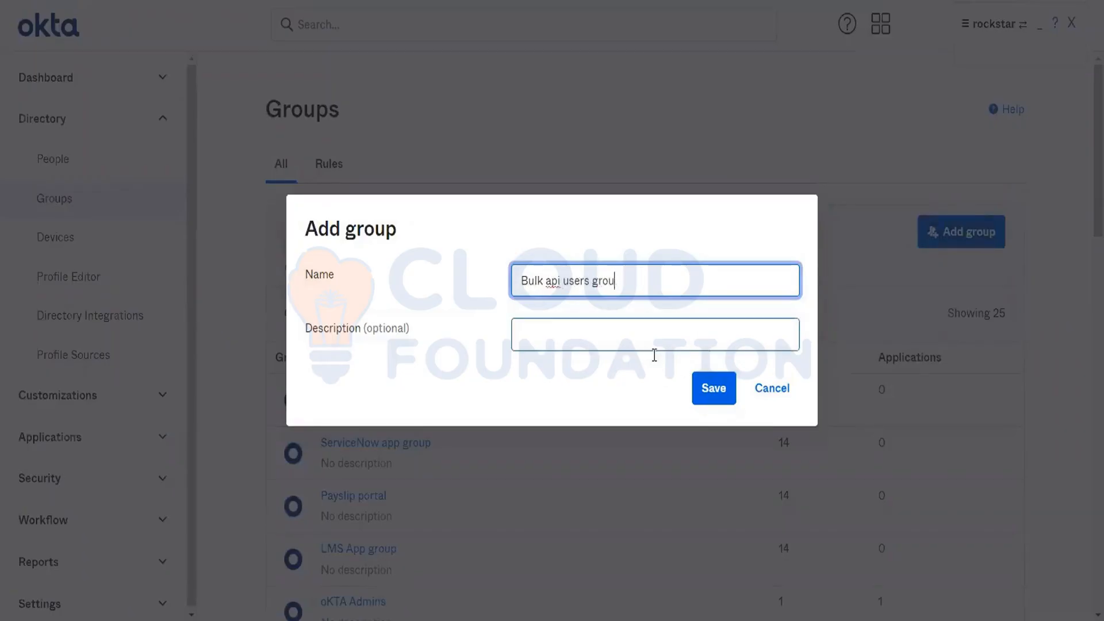
text(p)
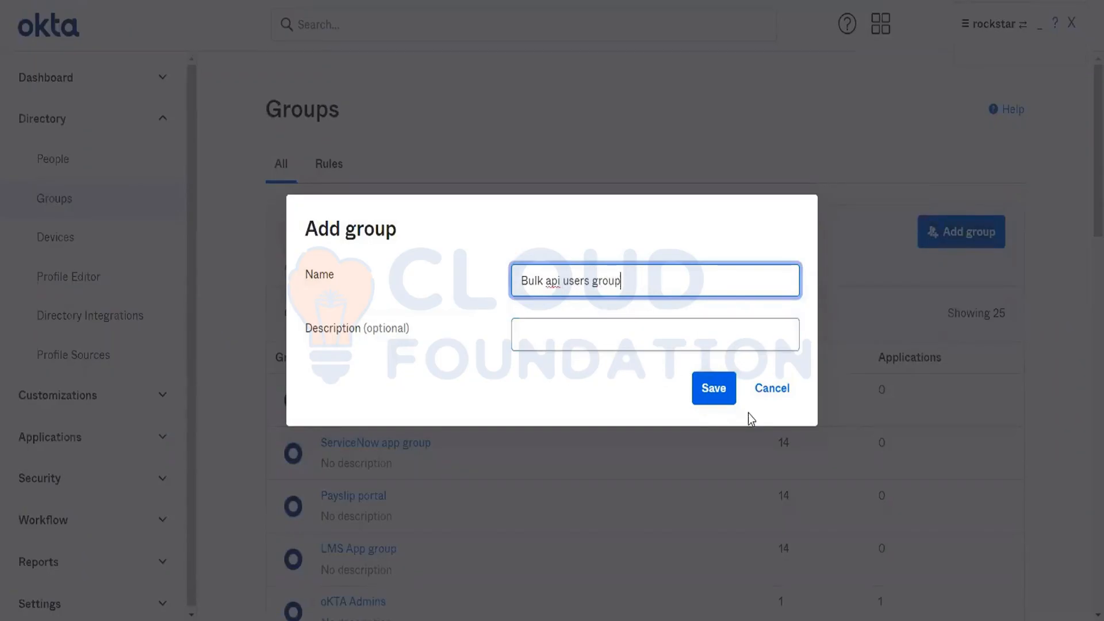
click(724, 391)
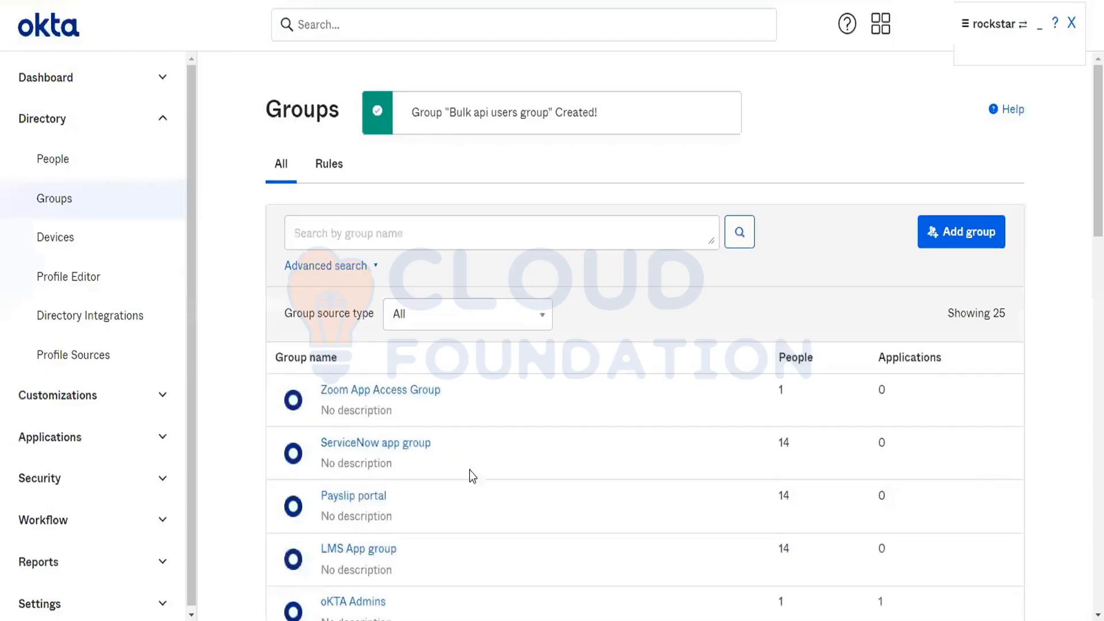
Step: Search the groups for "bulk" and open the details page of Bulk api users group
scroll(478, 516, down, 6)
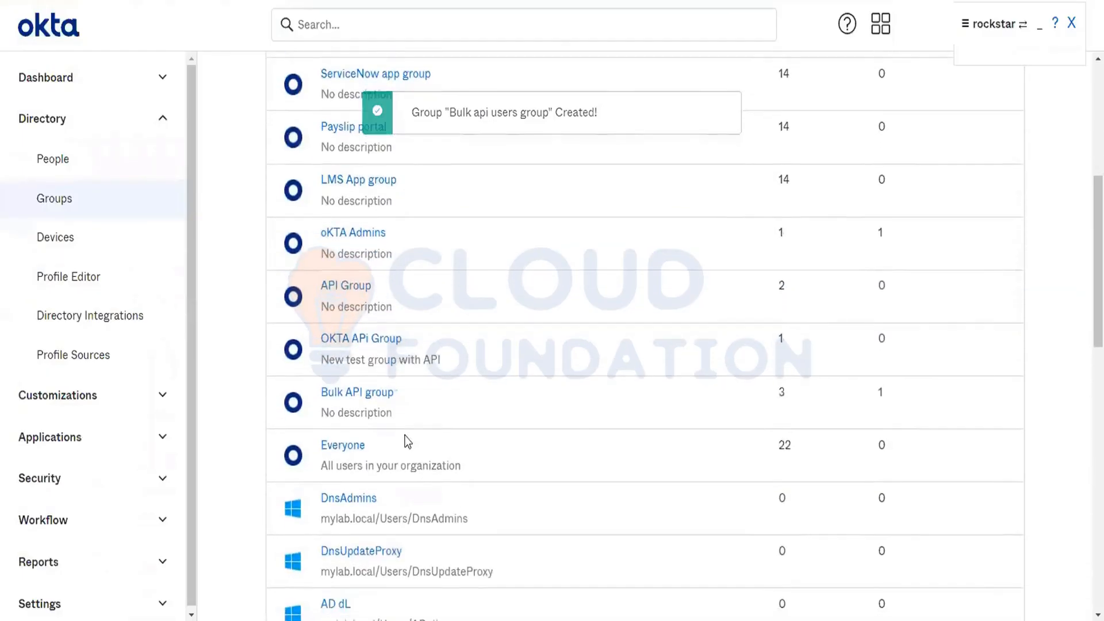
scroll(468, 466, down, 7)
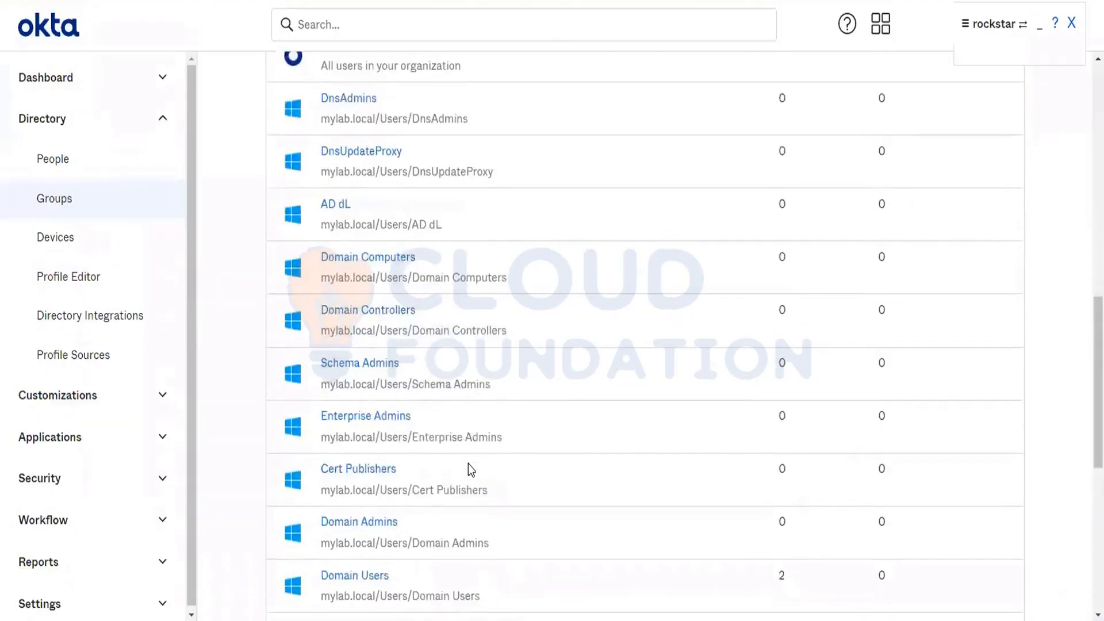
scroll(448, 397, up, 13)
click(425, 242)
text(bulk)
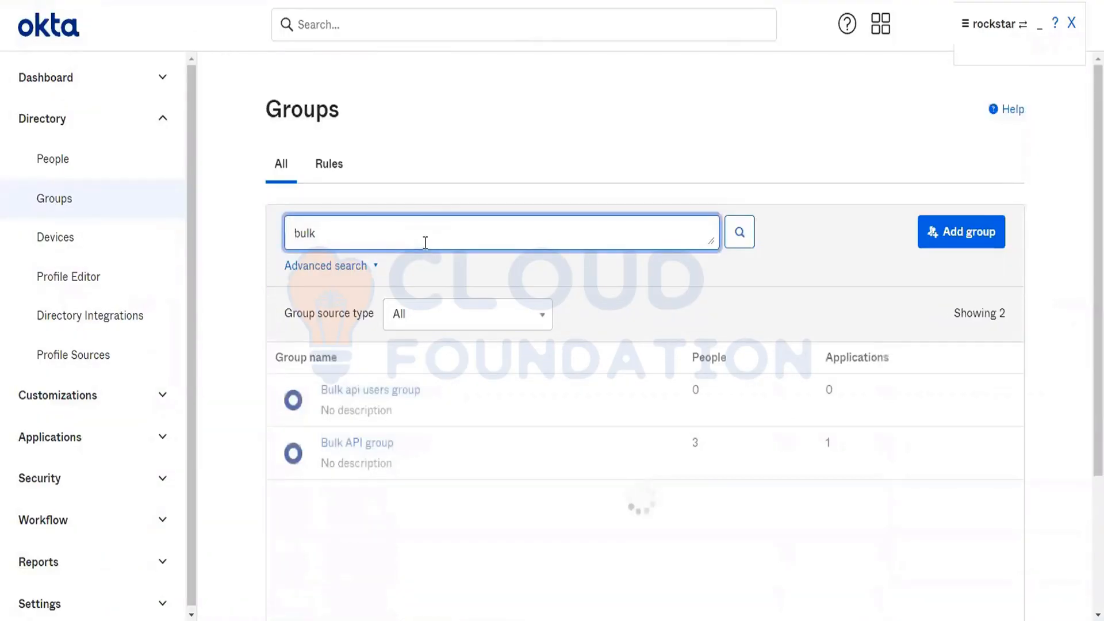
scroll(426, 247, down, 2)
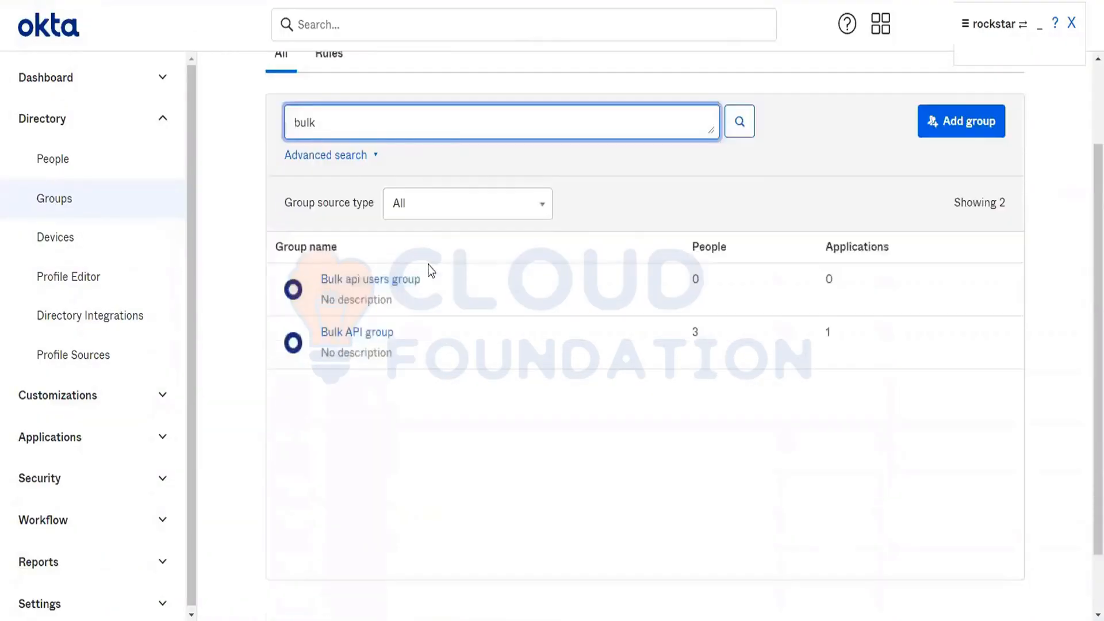
click(395, 269)
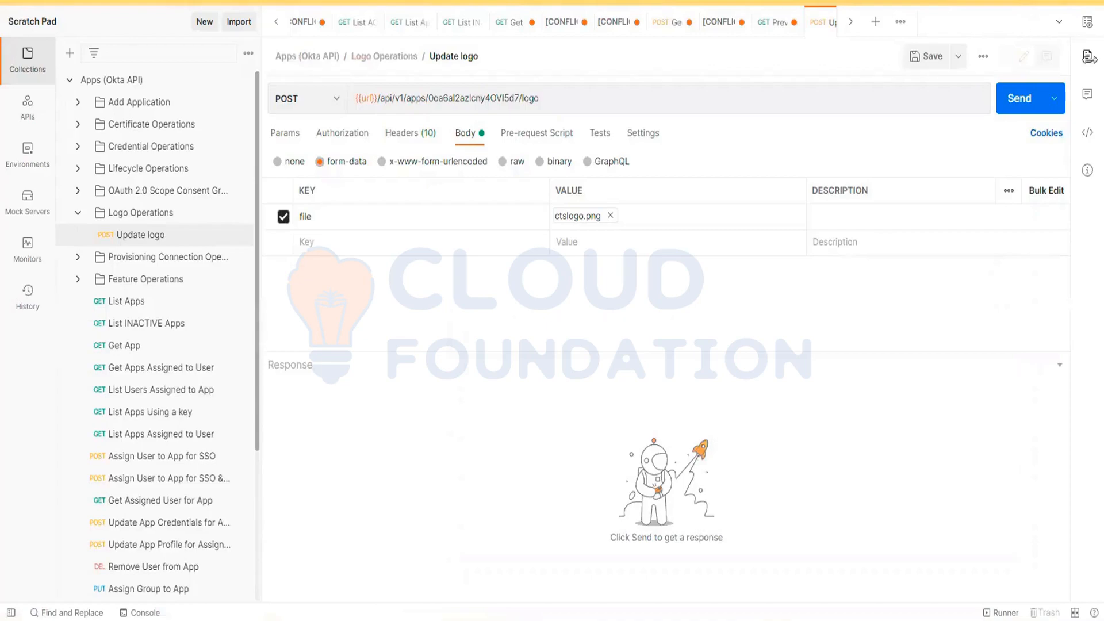
Step: In Postman, open the active environment for editing and disable its groupId variable
click(1087, 29)
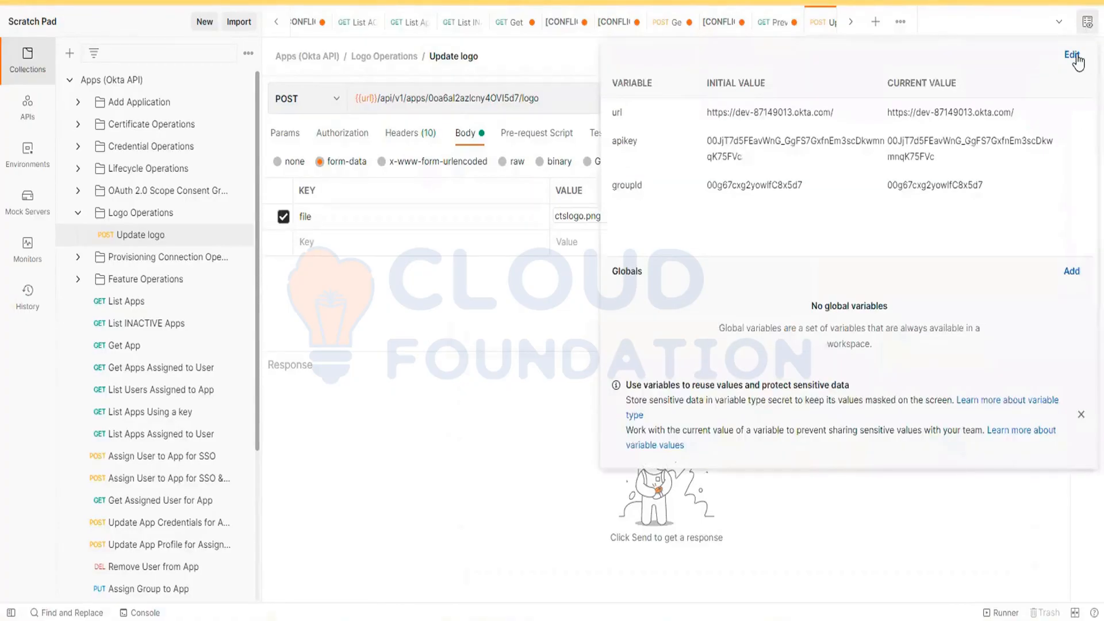
click(1077, 57)
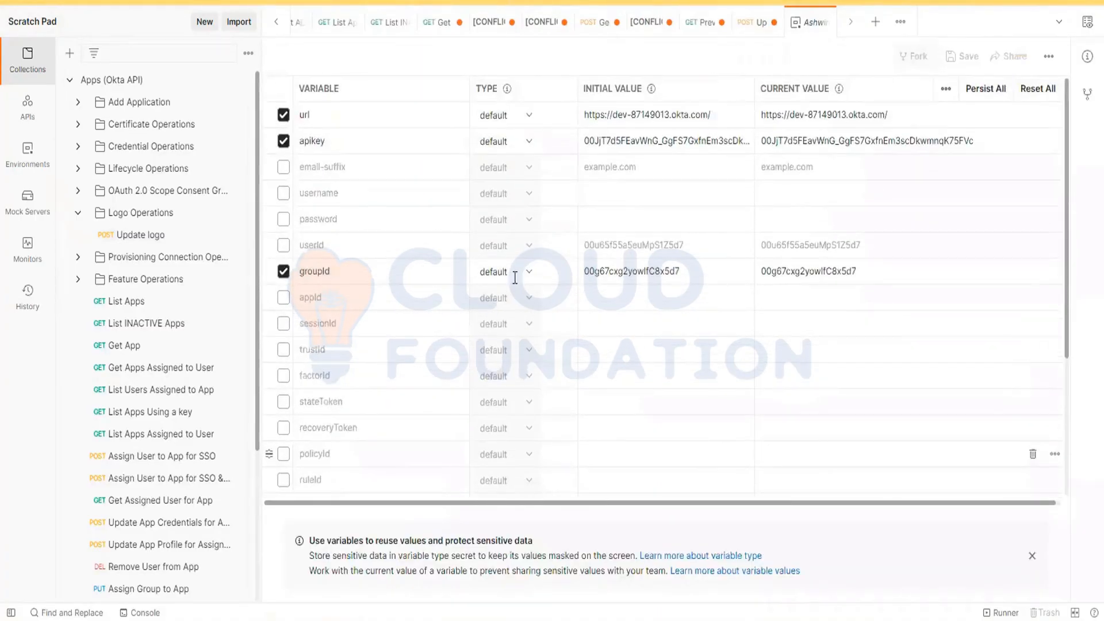
click(309, 279)
click(283, 271)
click(284, 272)
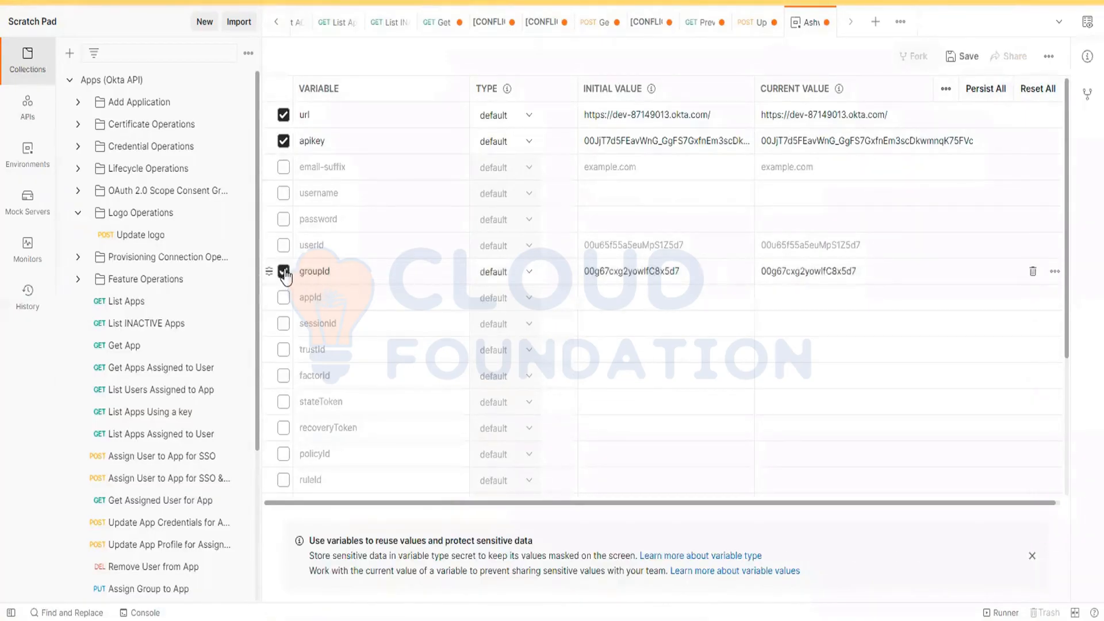
click(283, 271)
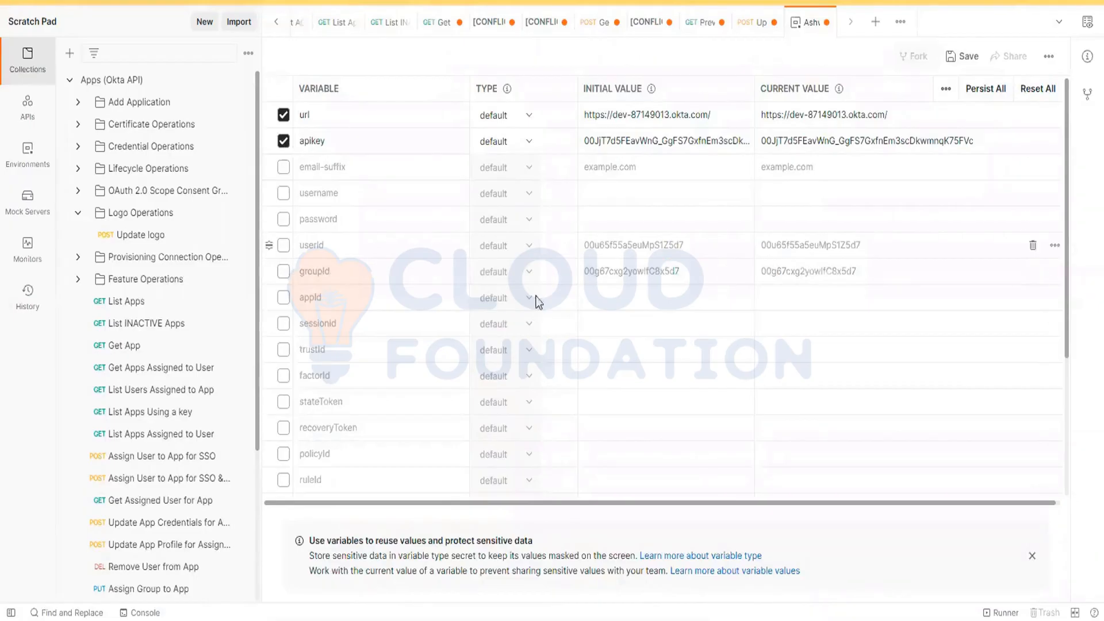
Step: Clear the initial and current values of both the userId and groupId variables
double_click(625, 245)
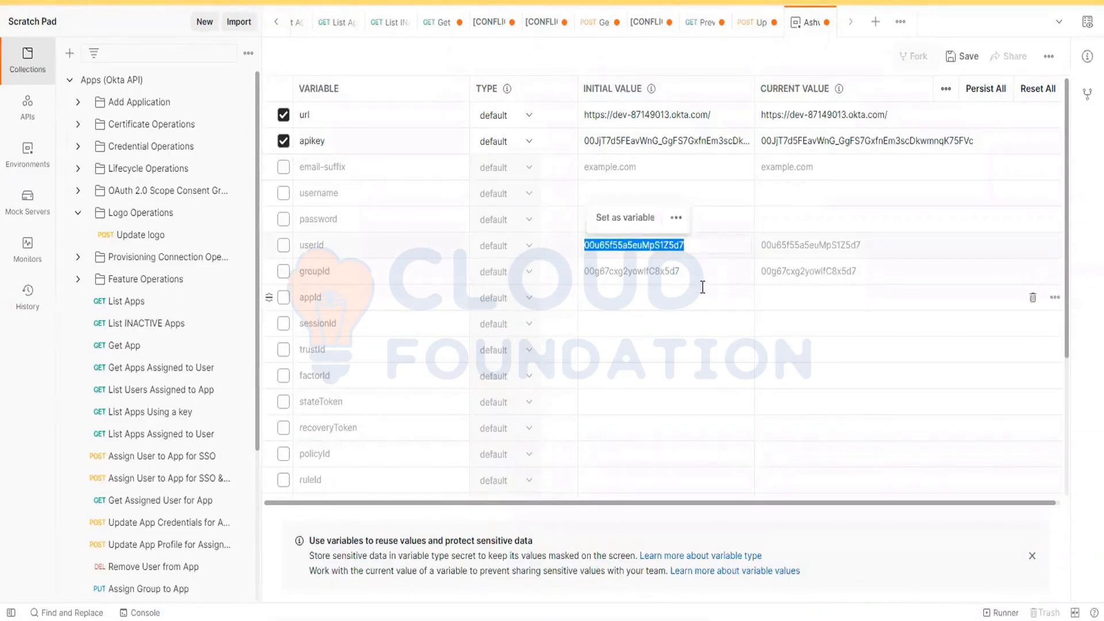
key(ctrl+x)
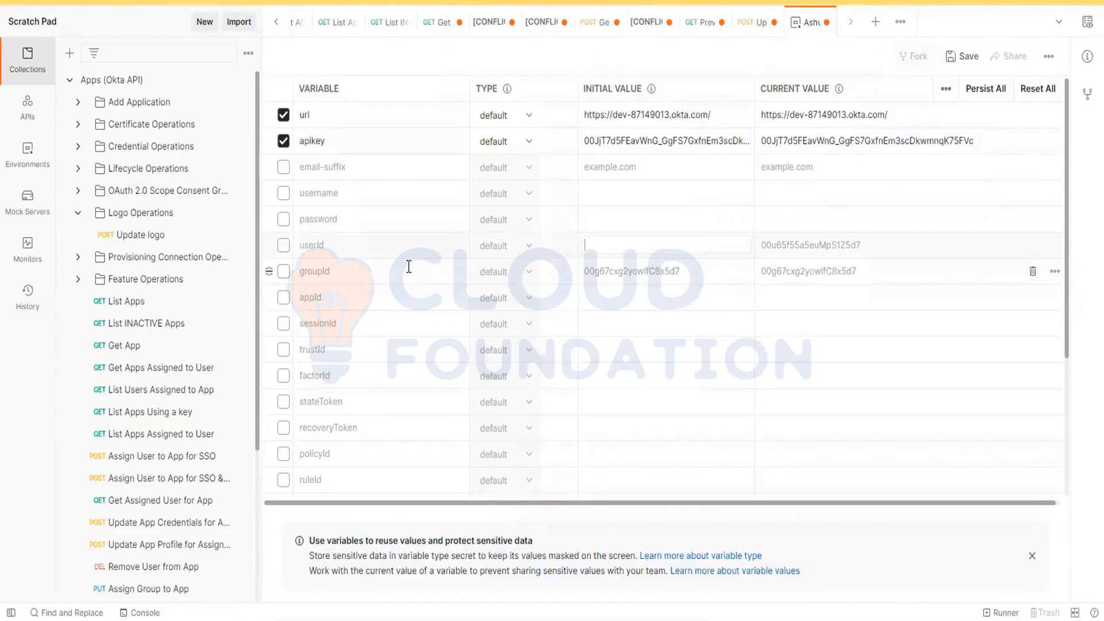
double_click(821, 246)
key(ctrl+x)
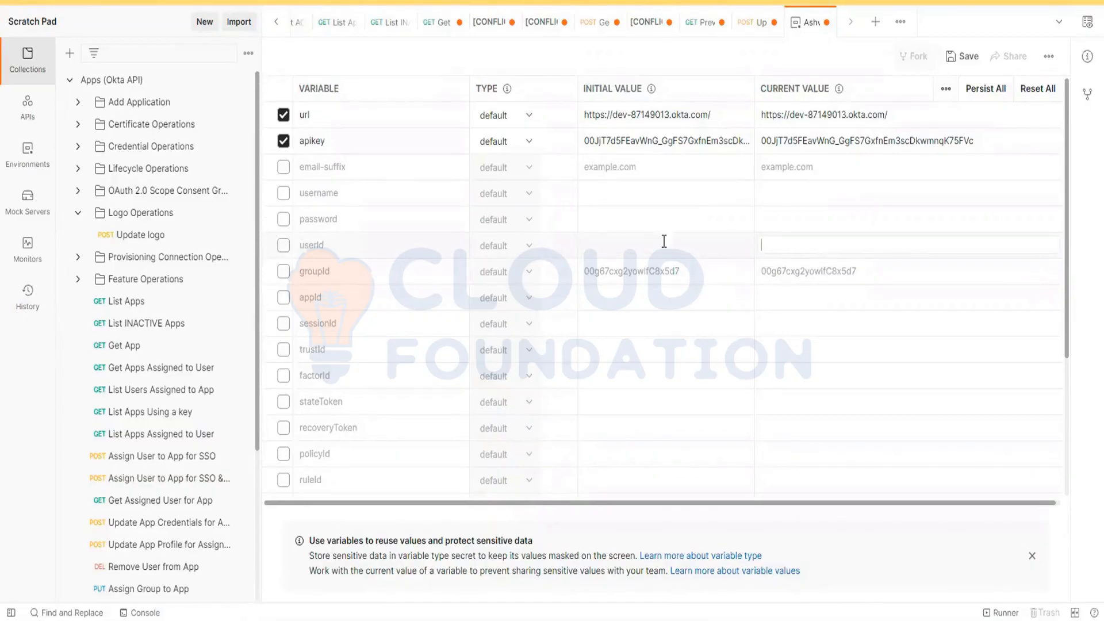
click(611, 280)
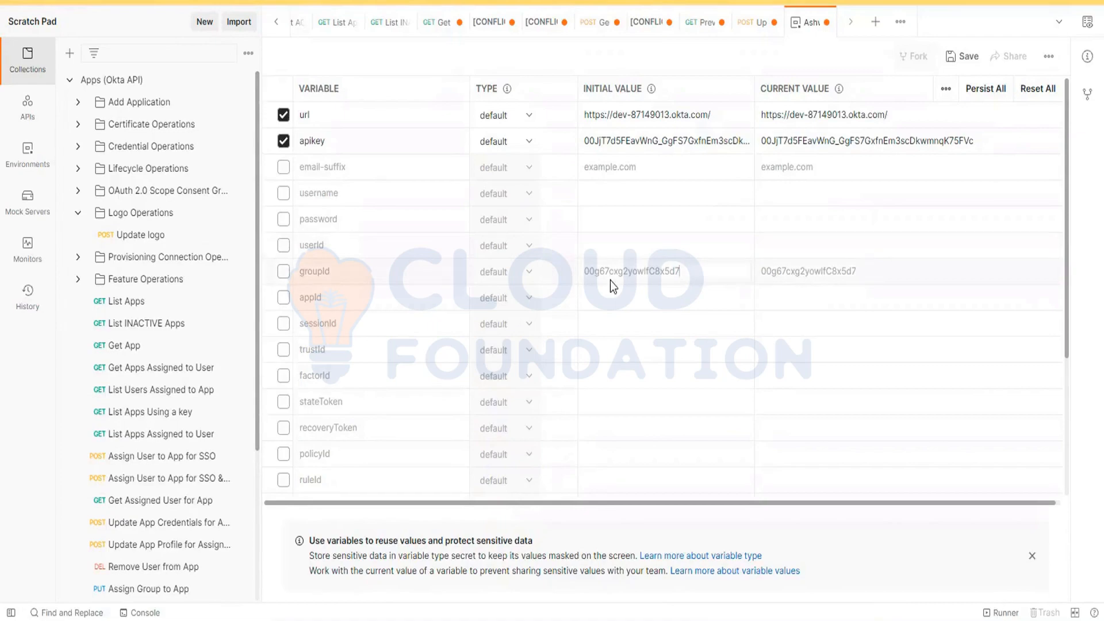
double_click(611, 275)
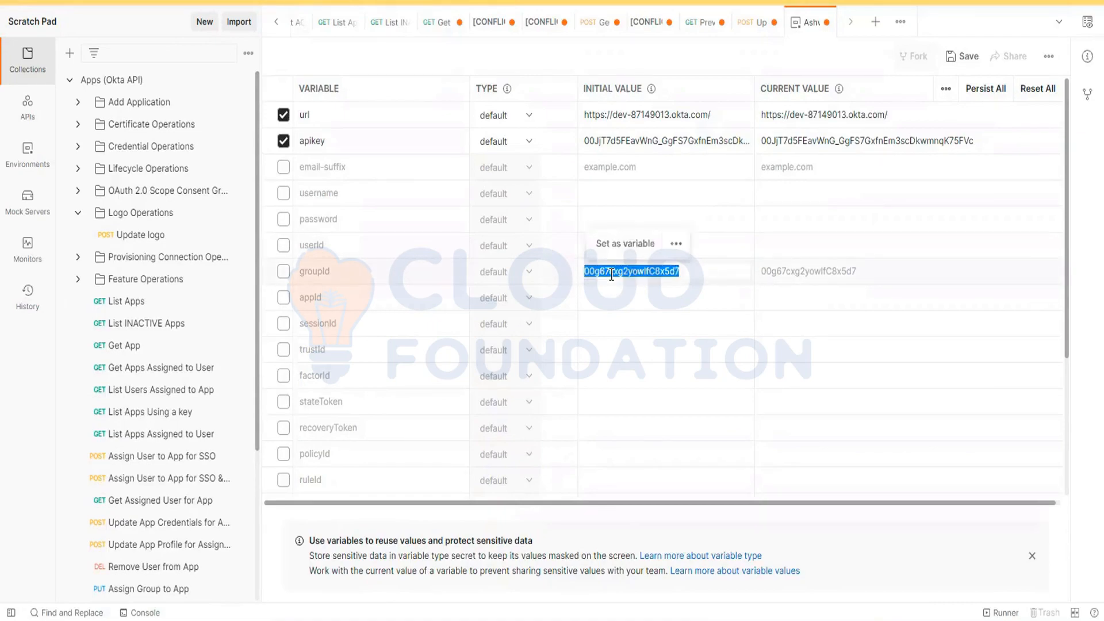
key(ctrl+x)
double_click(802, 273)
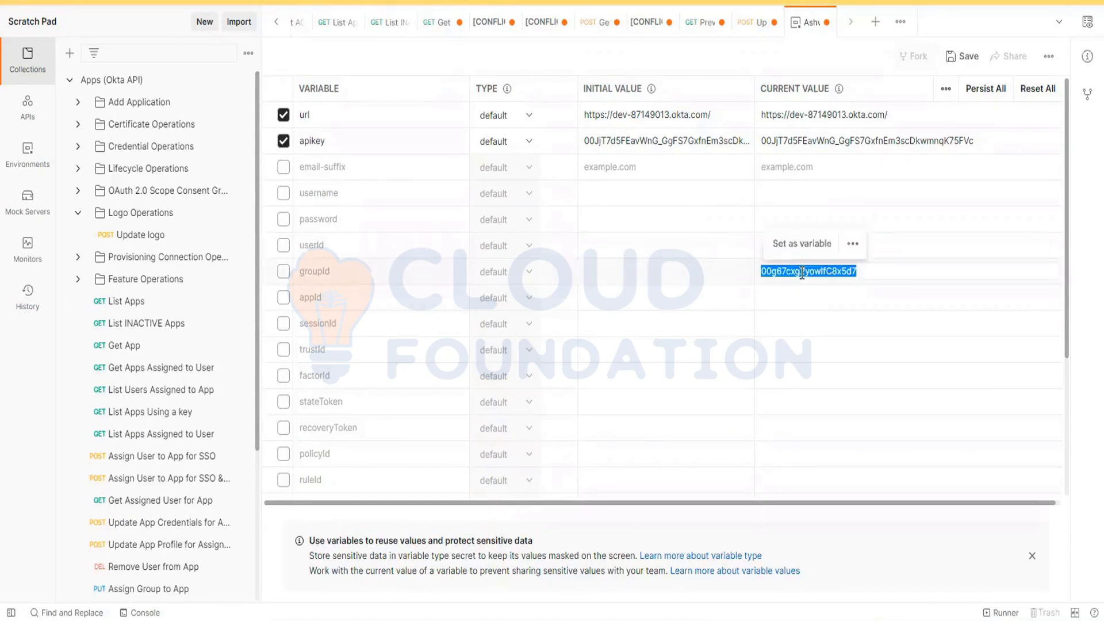
key(ctrl+x)
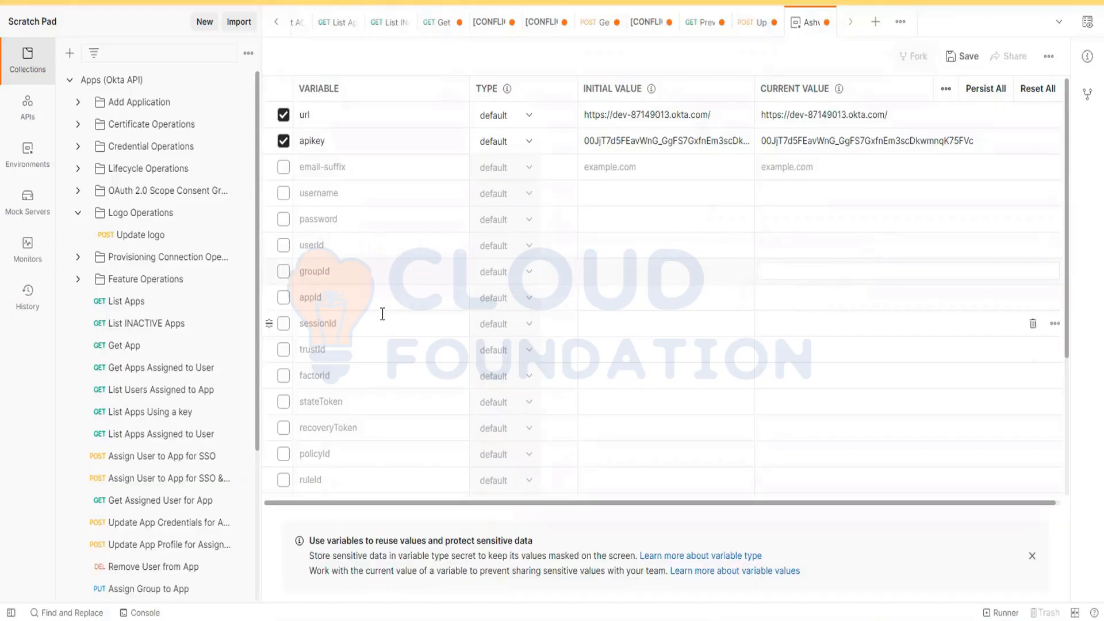
Step: Enable the groupId variable, set its initial and current values to 00g6cv3uuncQxCizg5d7, the new Okta group's ID, and save the environment
click(283, 271)
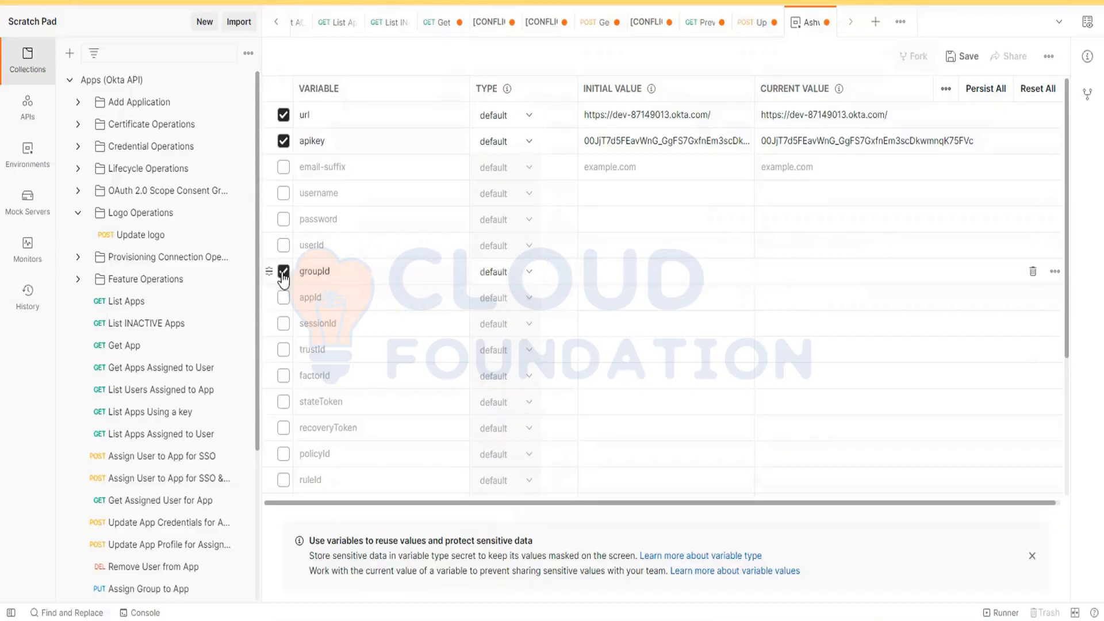
click(613, 269)
key(ctrl+v)
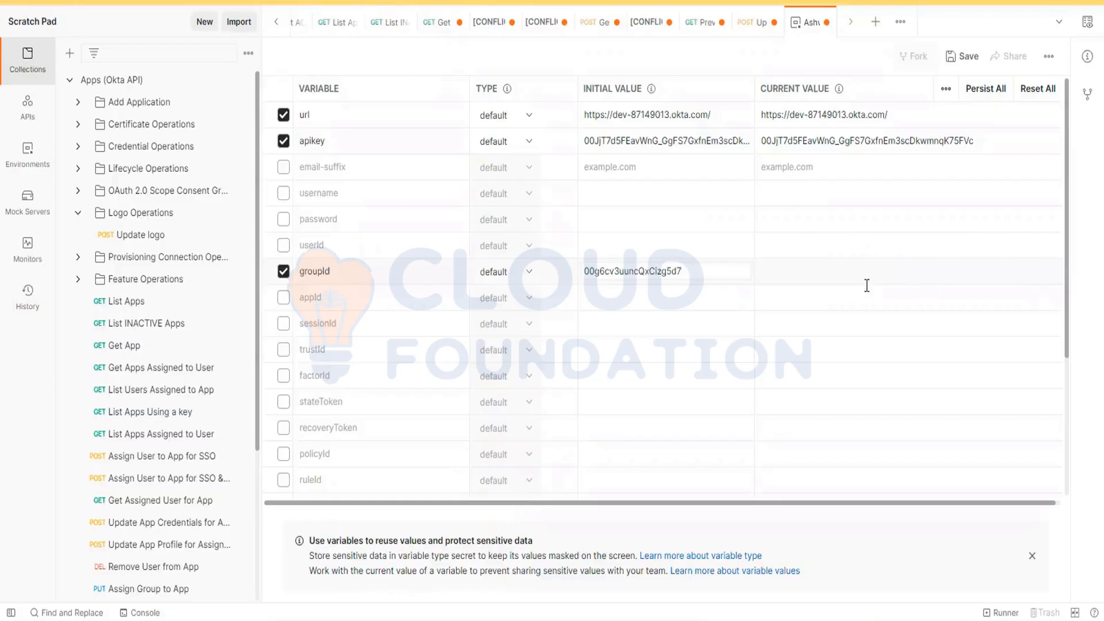
key(ctrl+v)
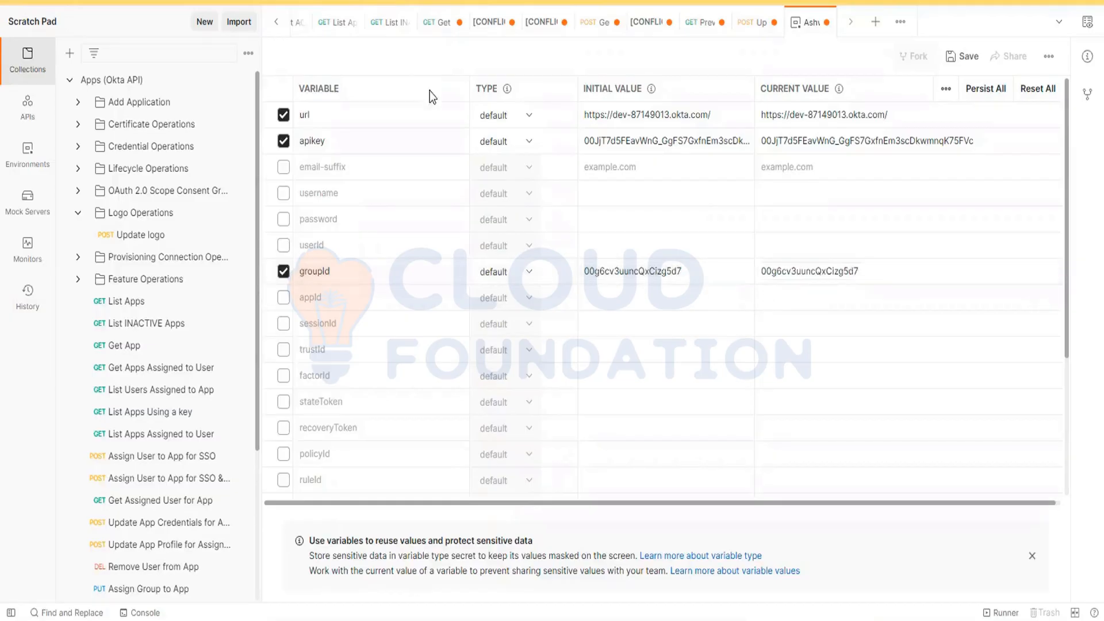
key(alt+Tab)
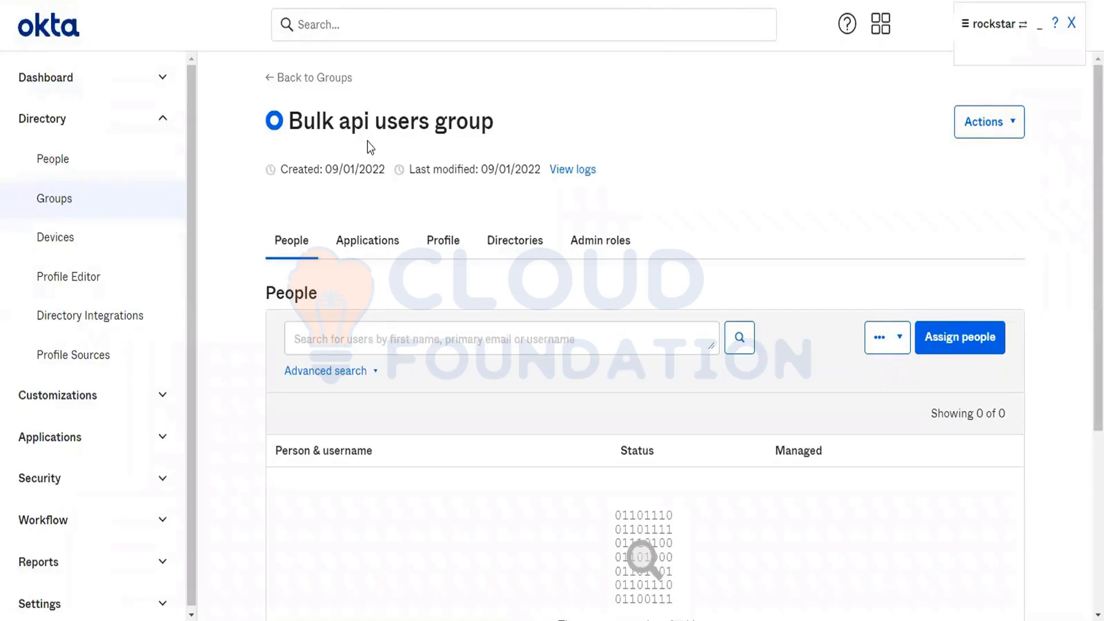
key(alt+Tab)
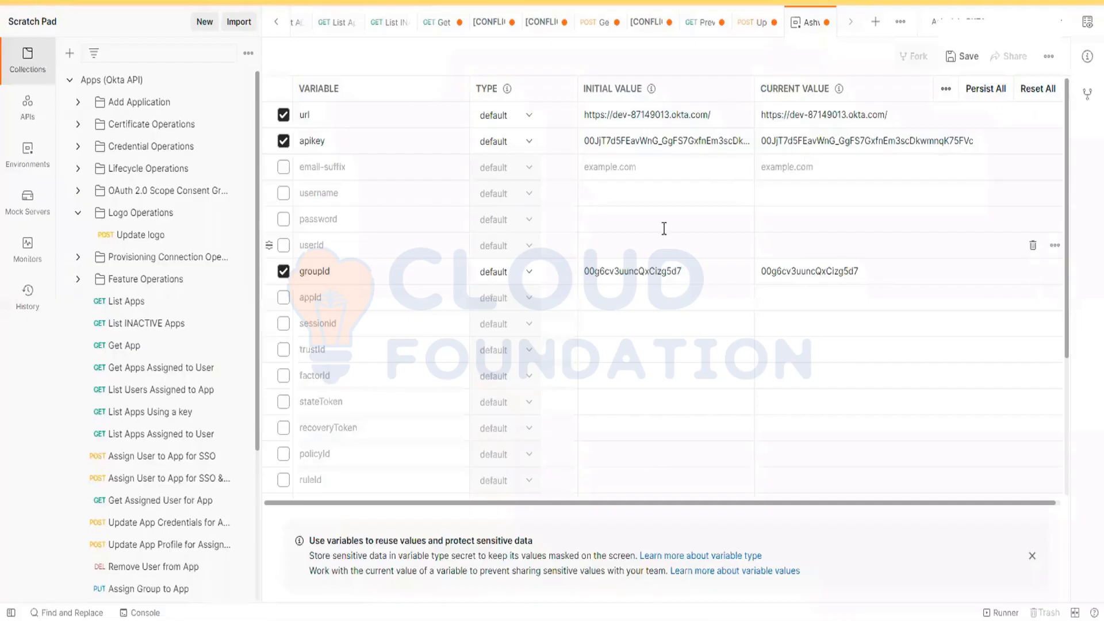
click(957, 56)
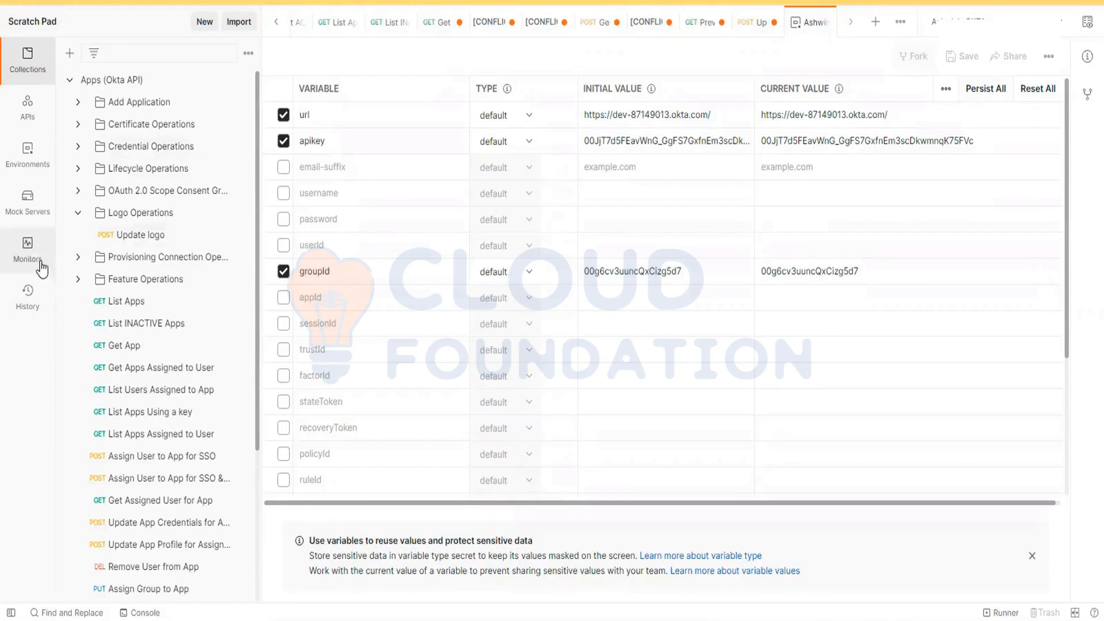
Step: Collapse the Apps (Okta API) collection and expand the Group Member Operations folder of Groups (Okta API)
click(70, 81)
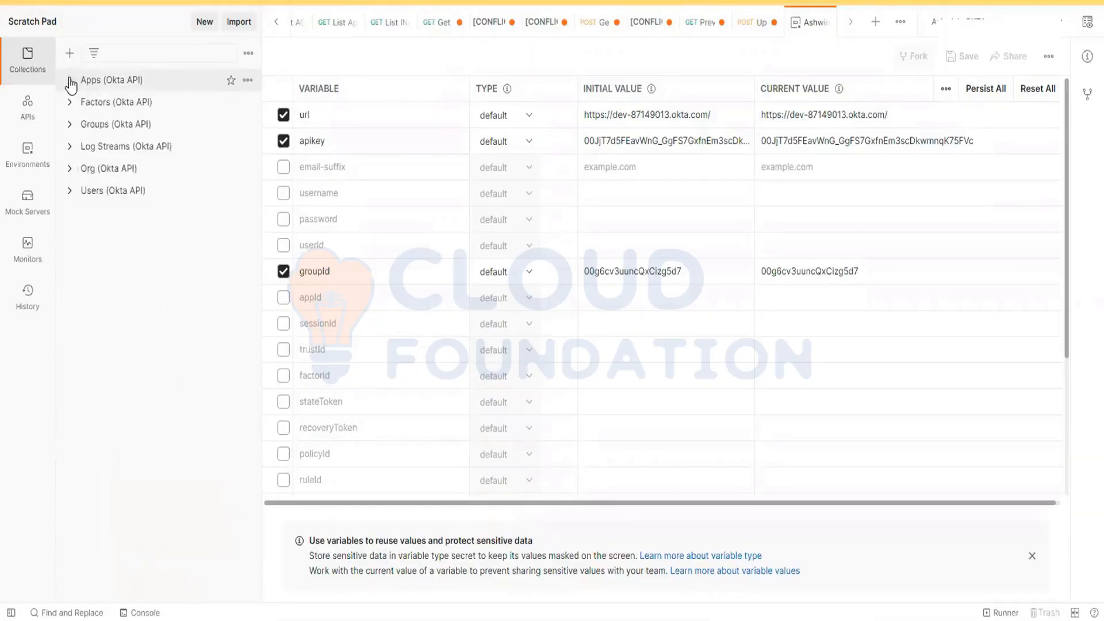
click(70, 126)
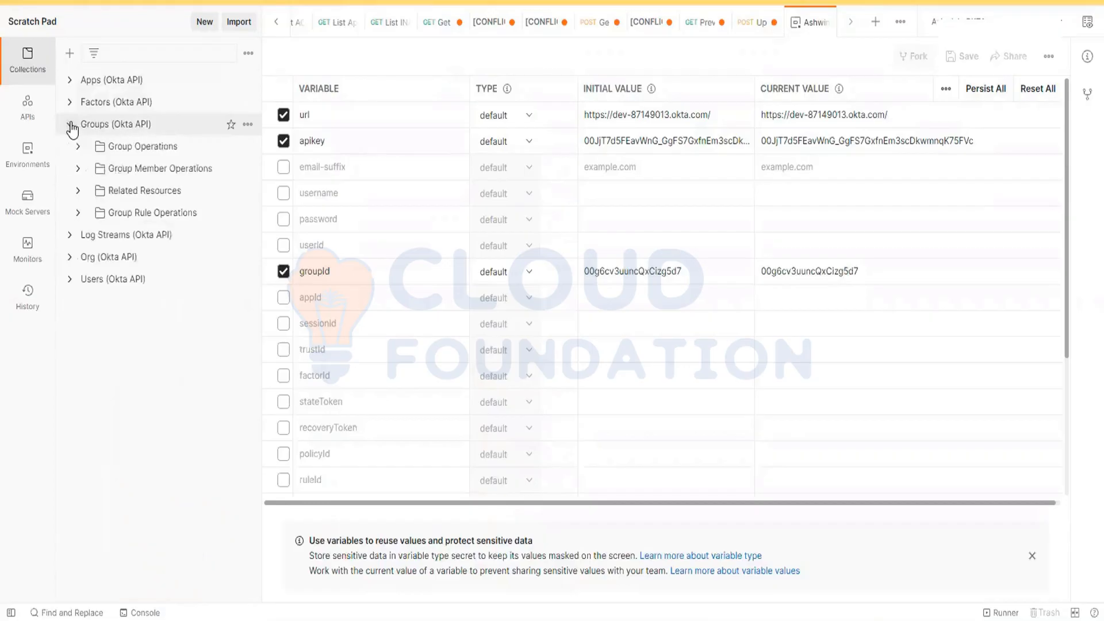
click(78, 168)
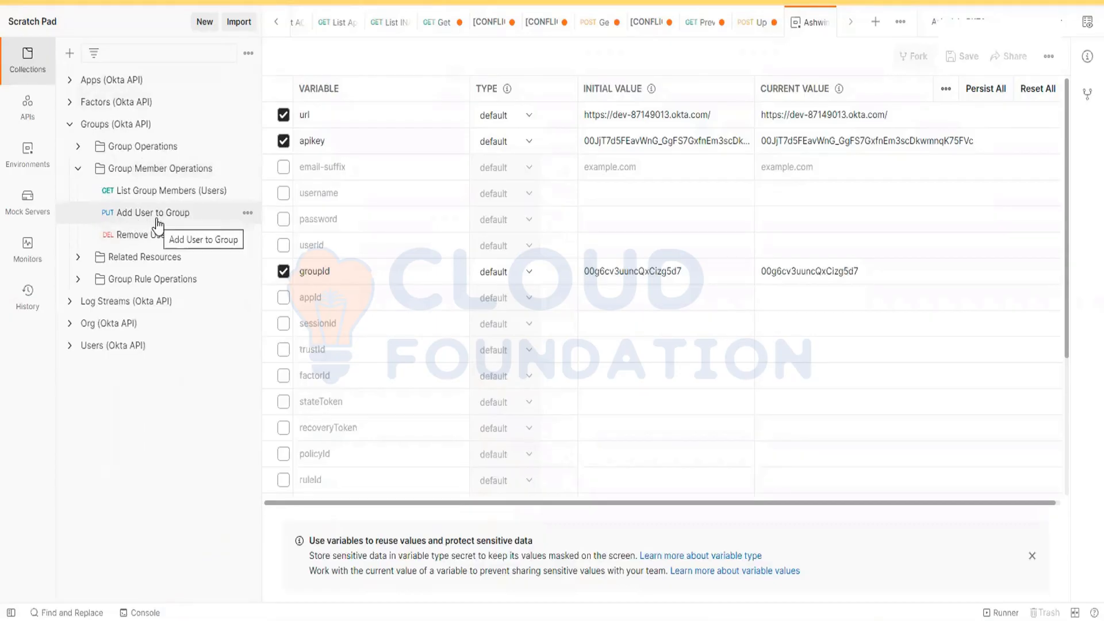
Step: Close the leftover request tabs and return to the environment to check the groupId variable's initial and current values
click(353, 22)
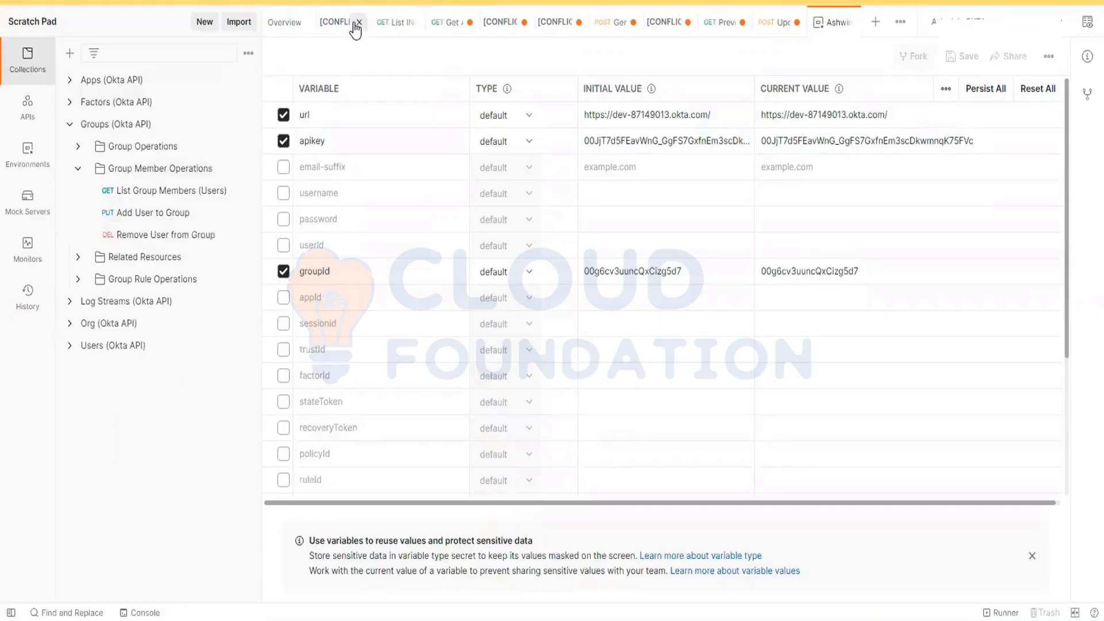
click(354, 23)
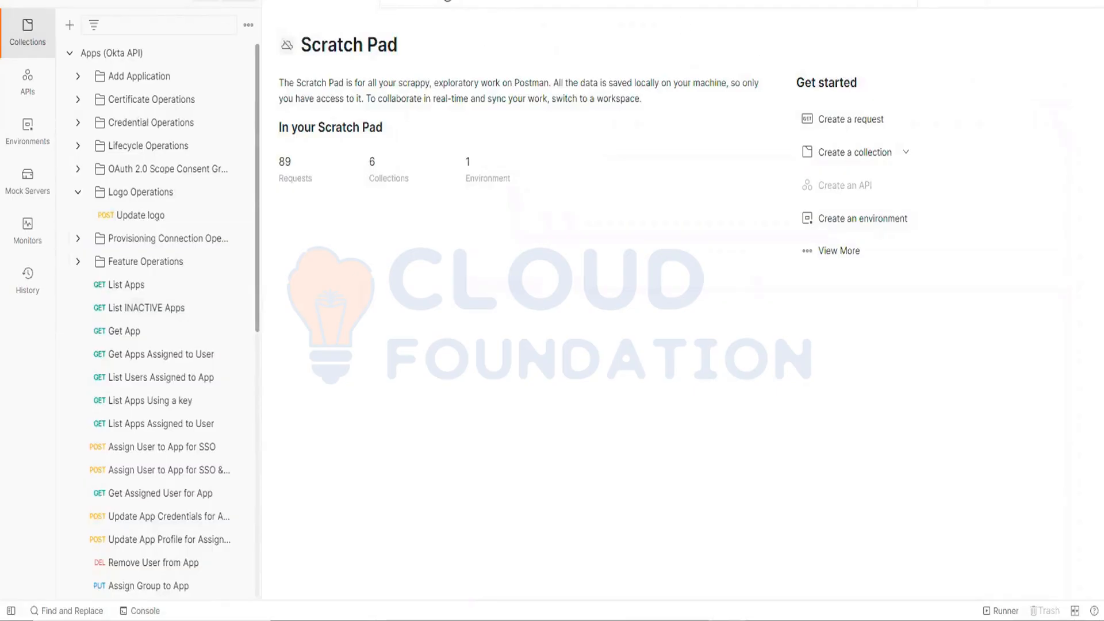
click(447, 1)
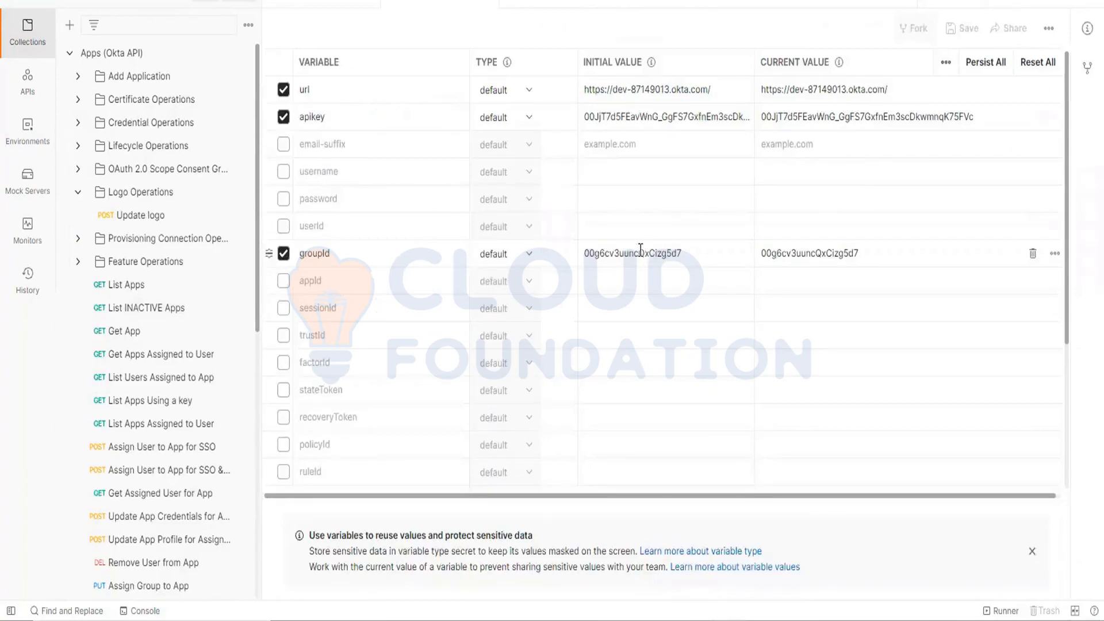
double_click(659, 258)
click(808, 243)
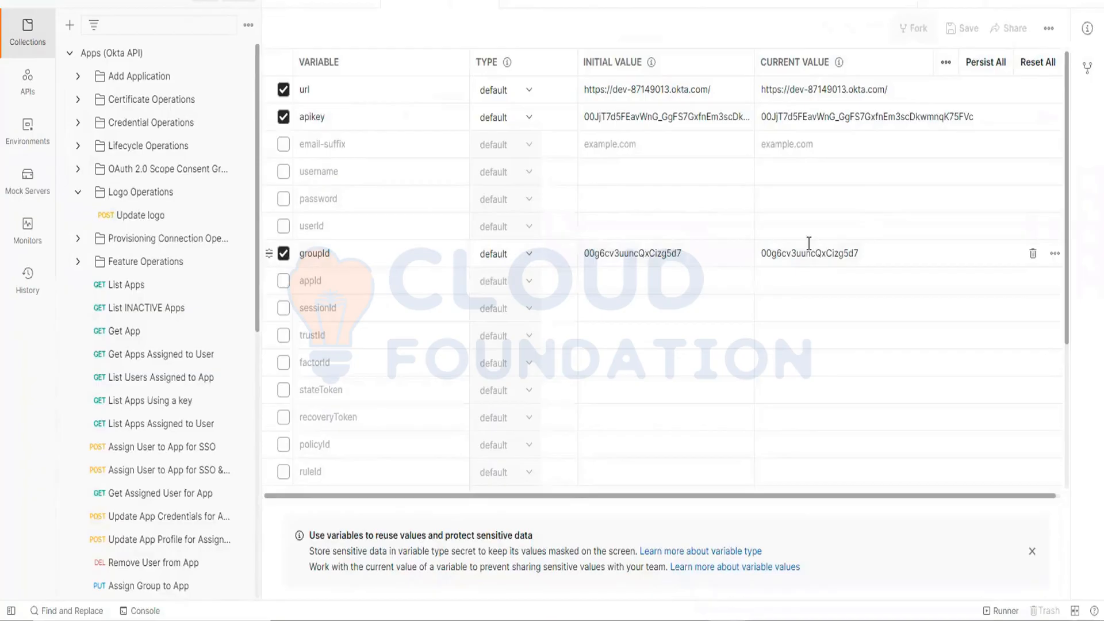
click(803, 254)
double_click(804, 255)
click(803, 254)
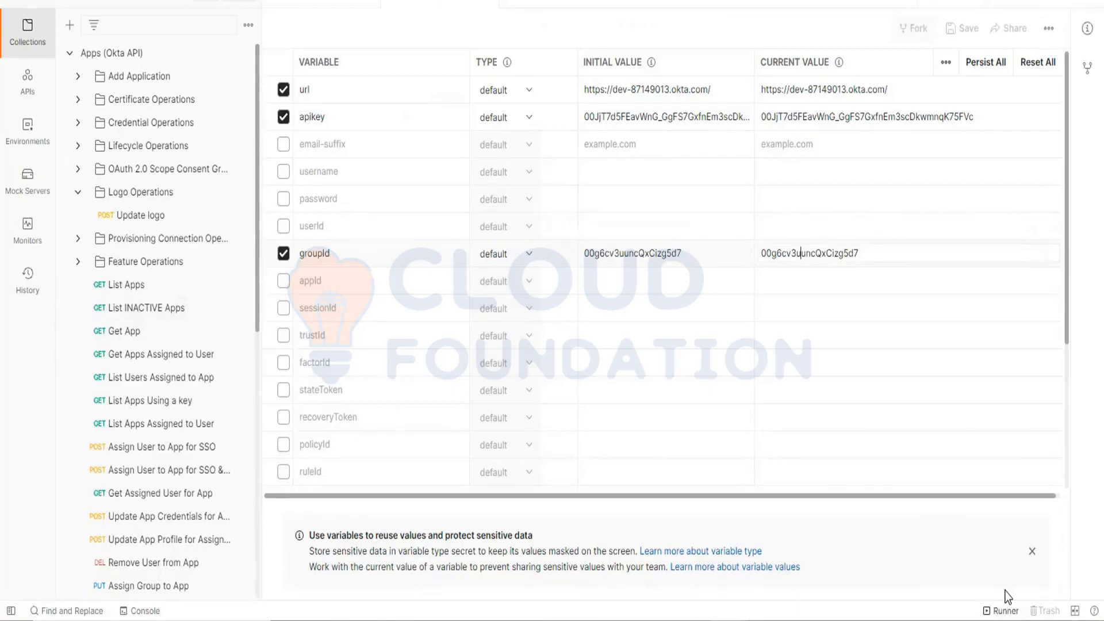
Step: Load the Group Member Operations requests into the collection runner and keep only Add User to Group selected
click(1003, 610)
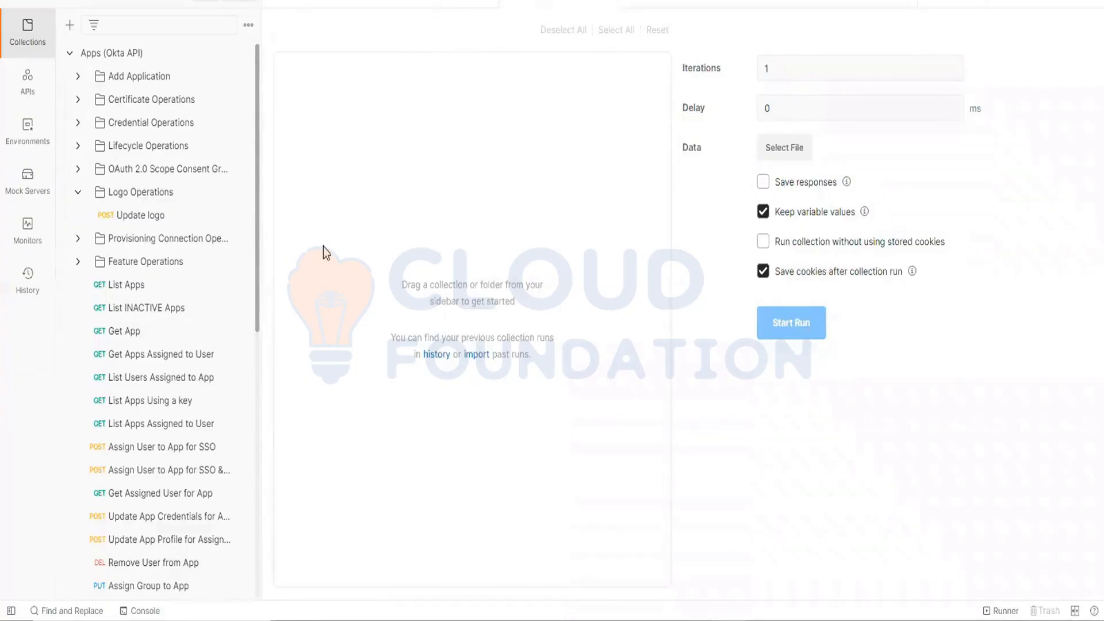
click(70, 54)
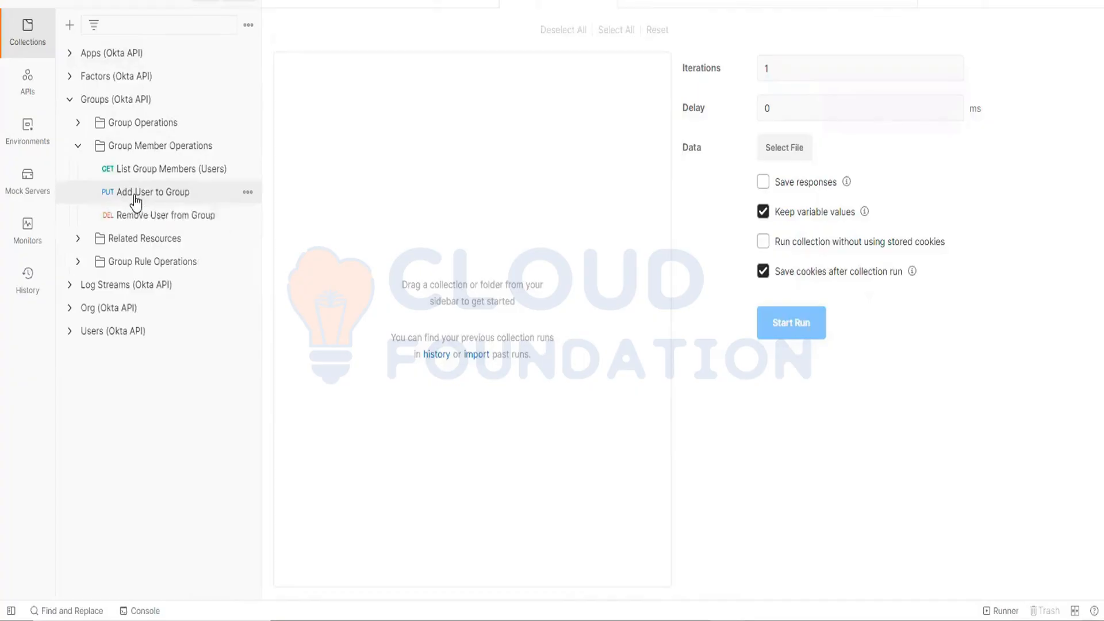
drag(204, 201, 428, 181)
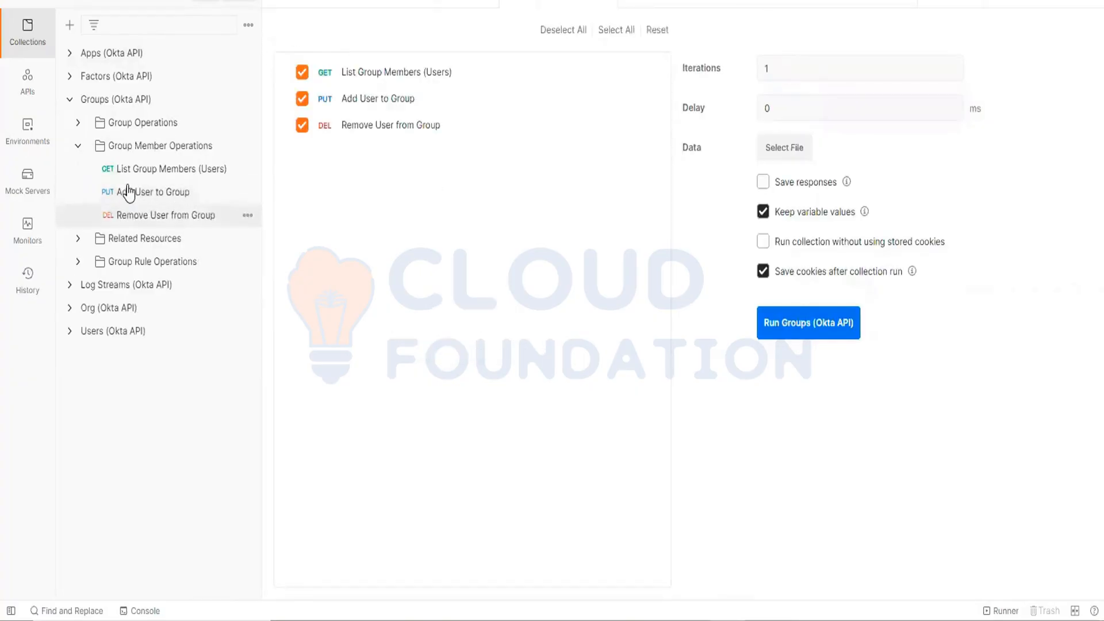
drag(129, 189, 334, 191)
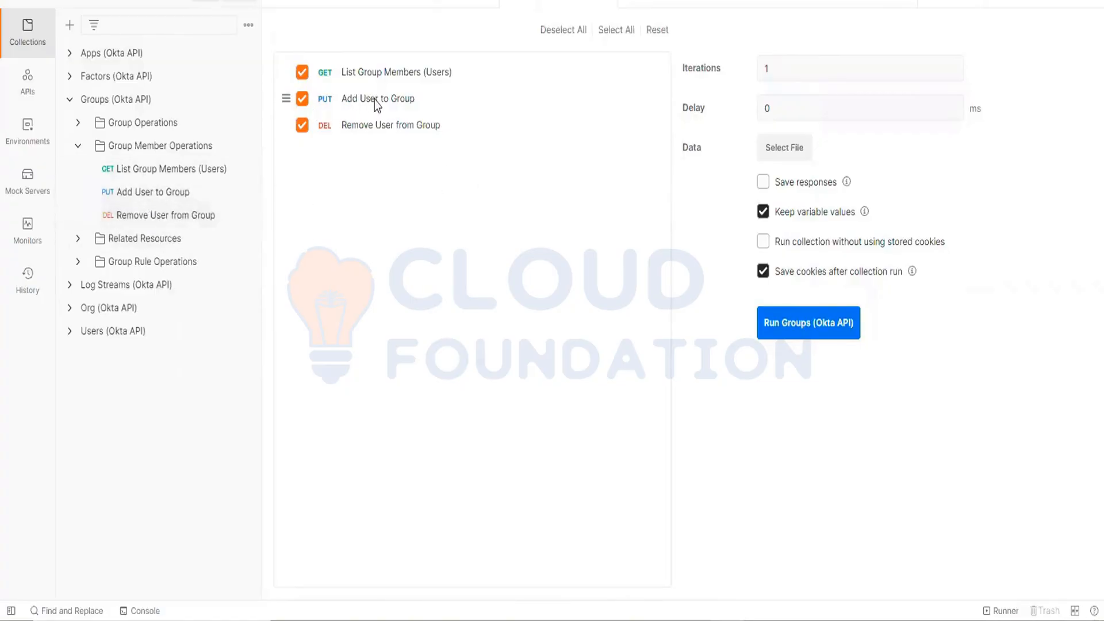
click(302, 73)
click(301, 125)
Step: Review the active environment's variables in the quick look and close it
click(1088, 2)
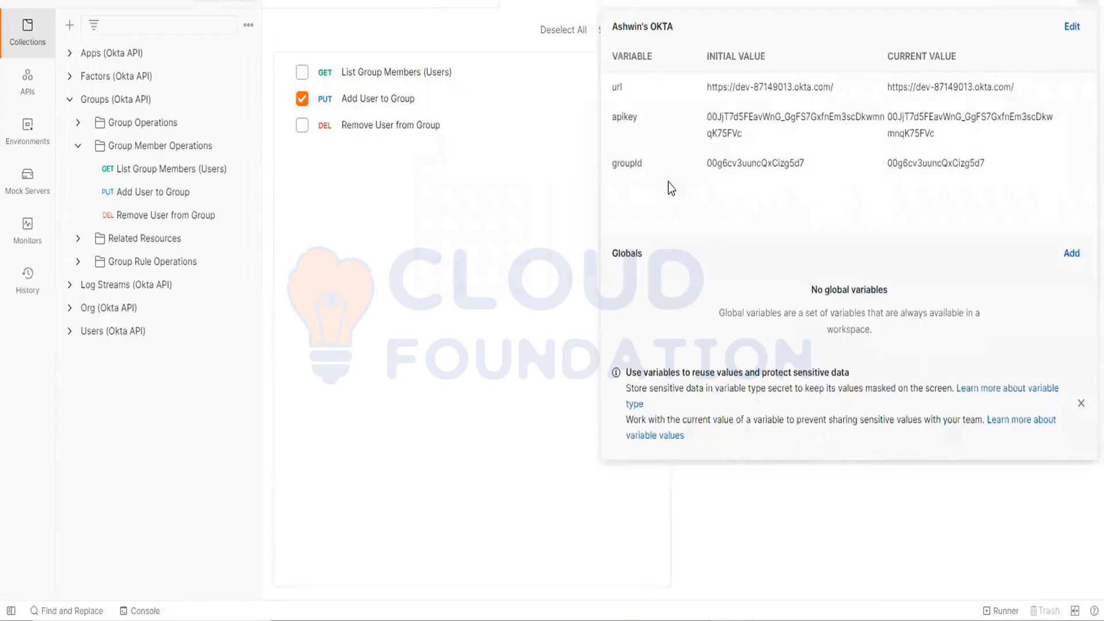
click(448, 250)
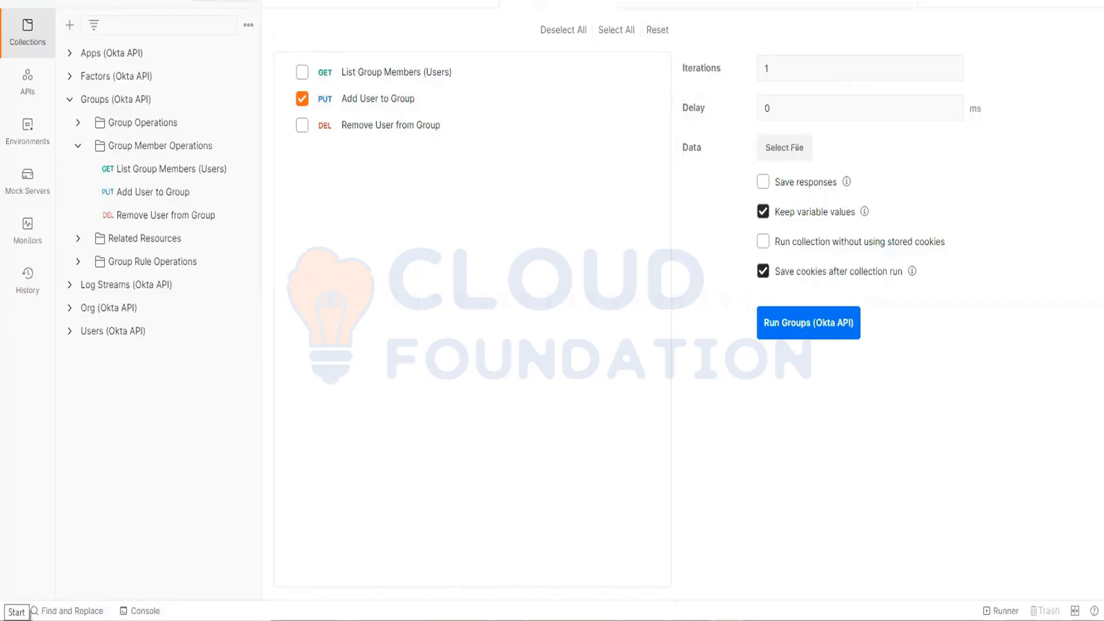
Step: Launch Microsoft Office Excel 2007 and maximize its window with a blank workbook
click(12, 620)
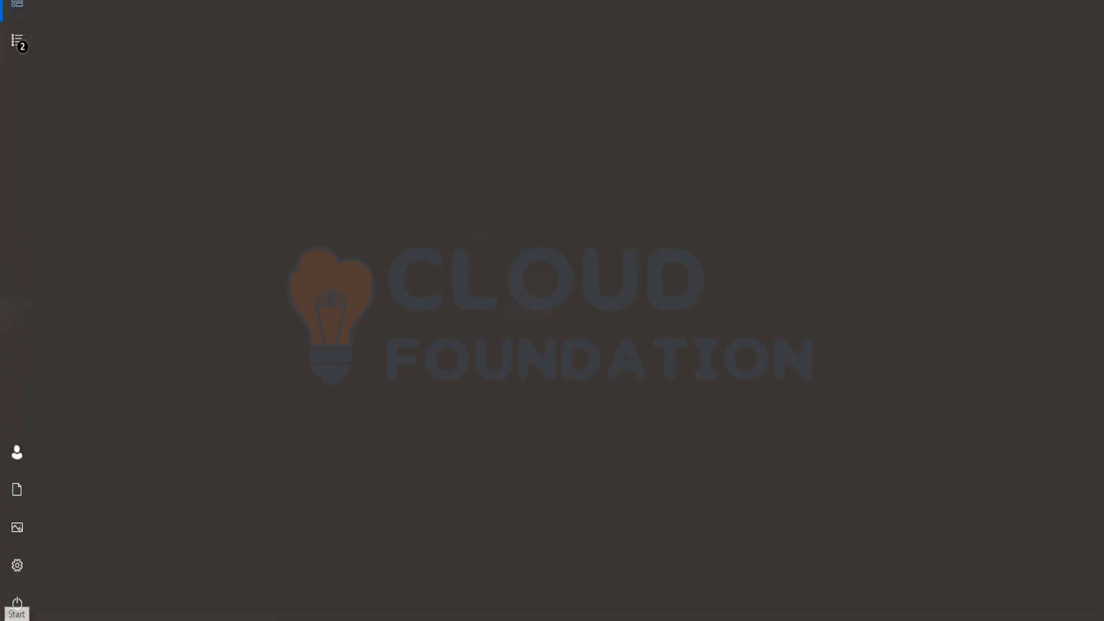
text(exc)
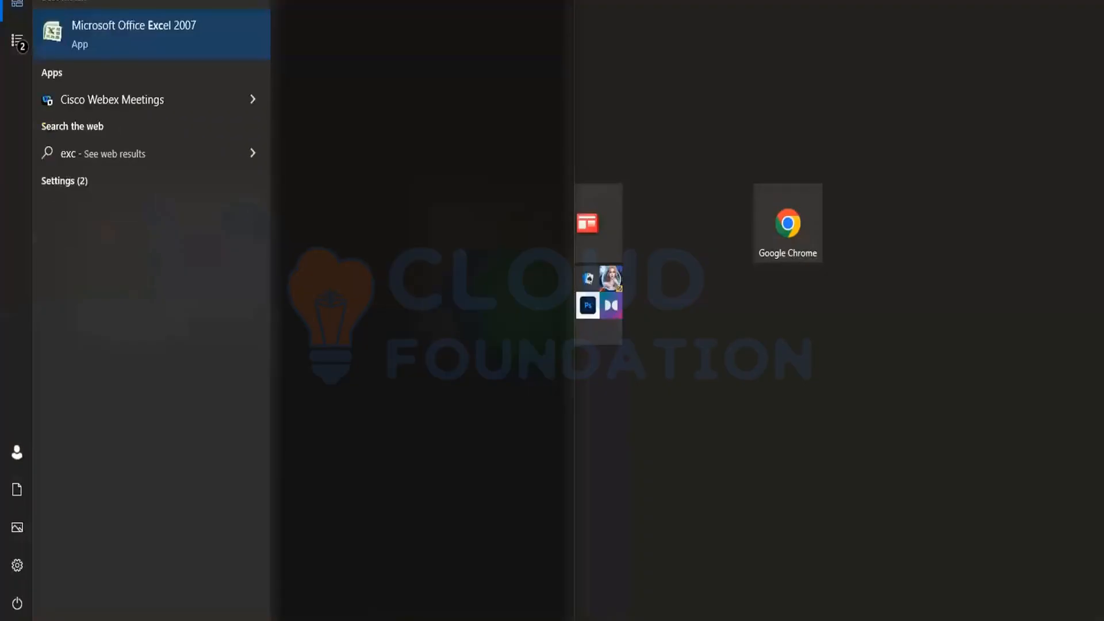
key(Return)
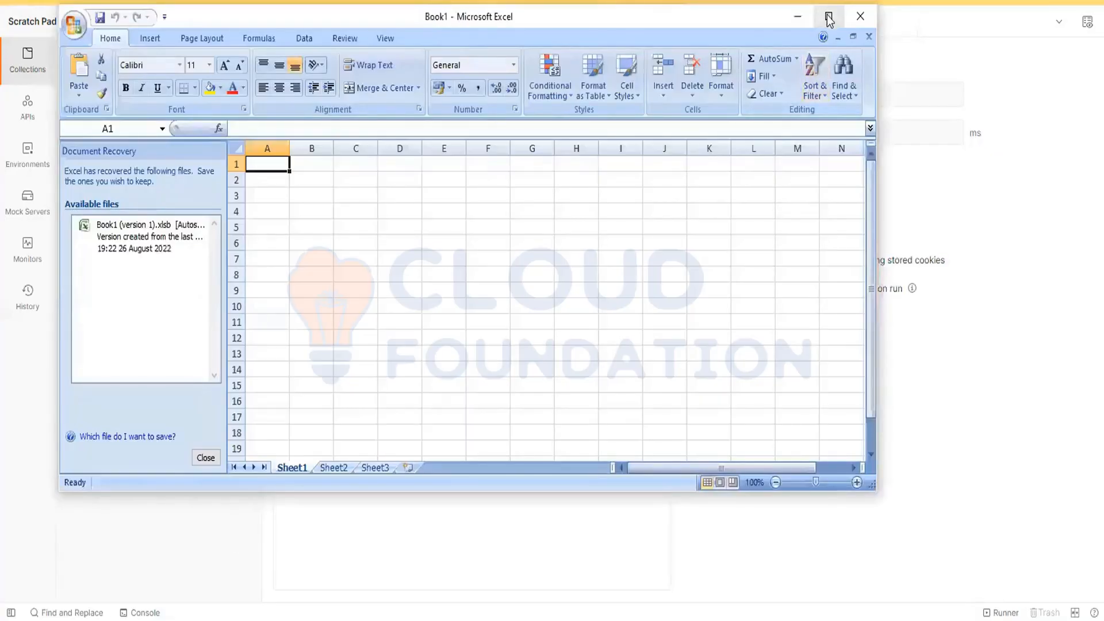
click(828, 19)
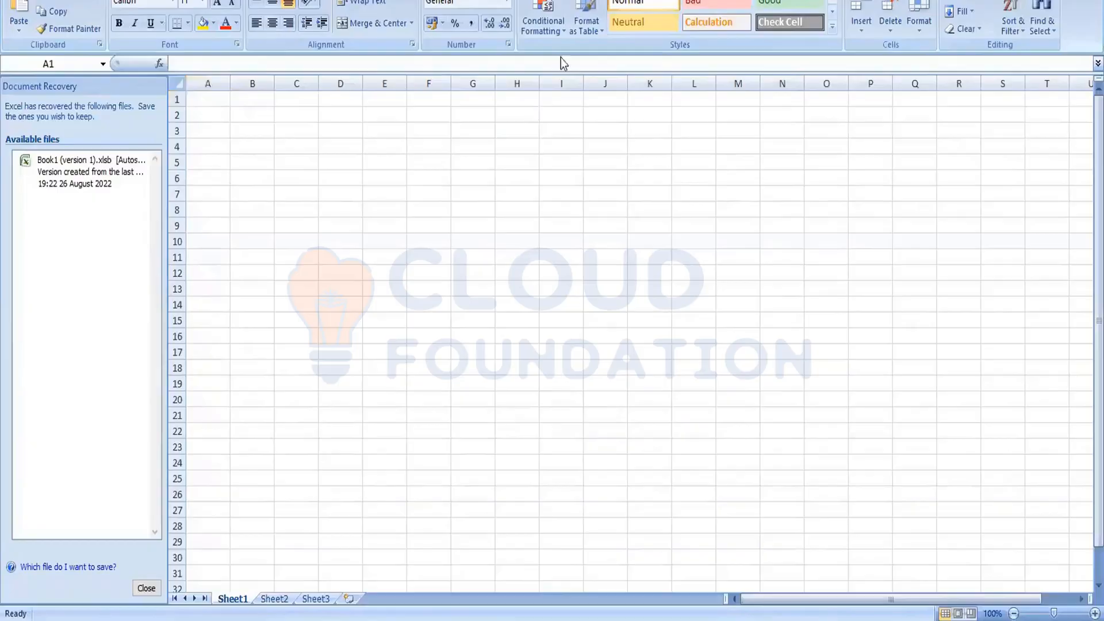
Step: Switch back to Postman, open the environment to check the userId and groupId variable names, and close its tab
click(1044, 1)
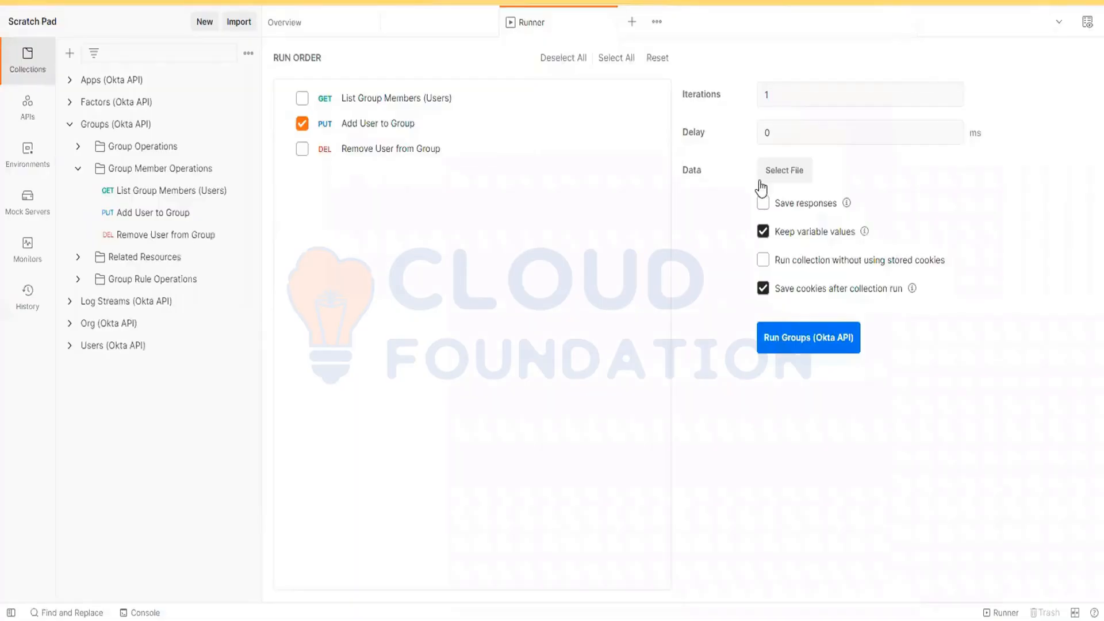
click(1060, 21)
click(1087, 22)
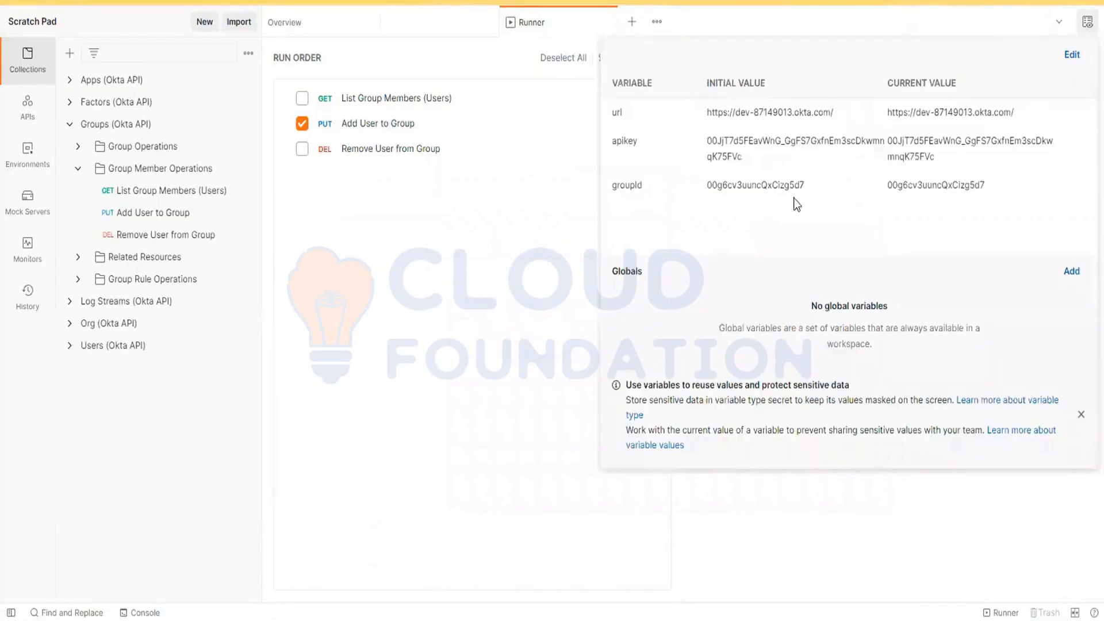
click(1072, 55)
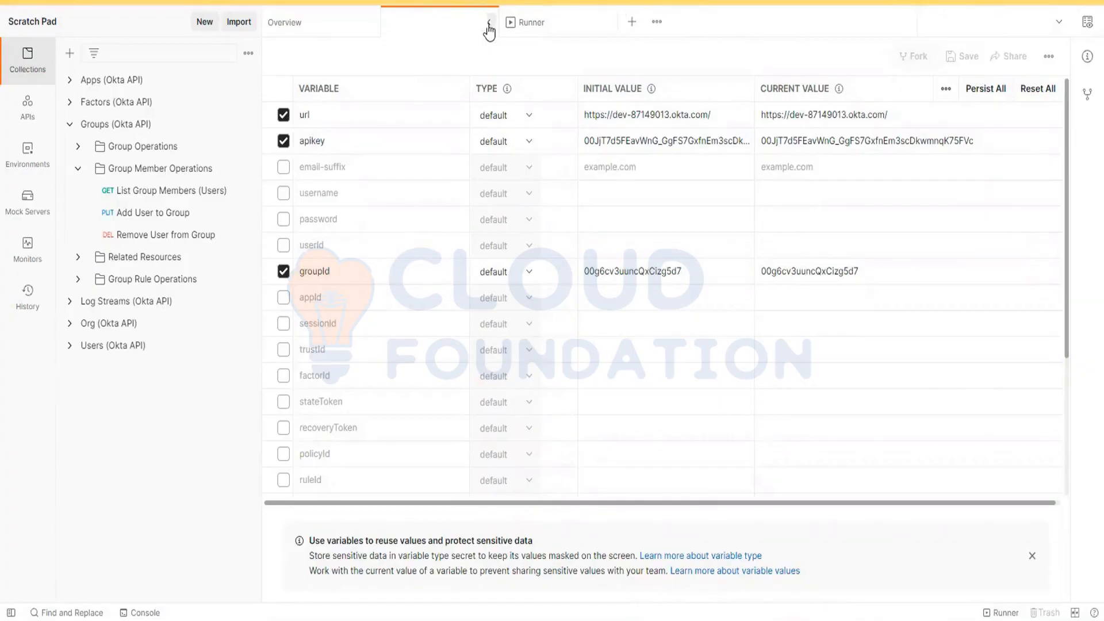
click(490, 23)
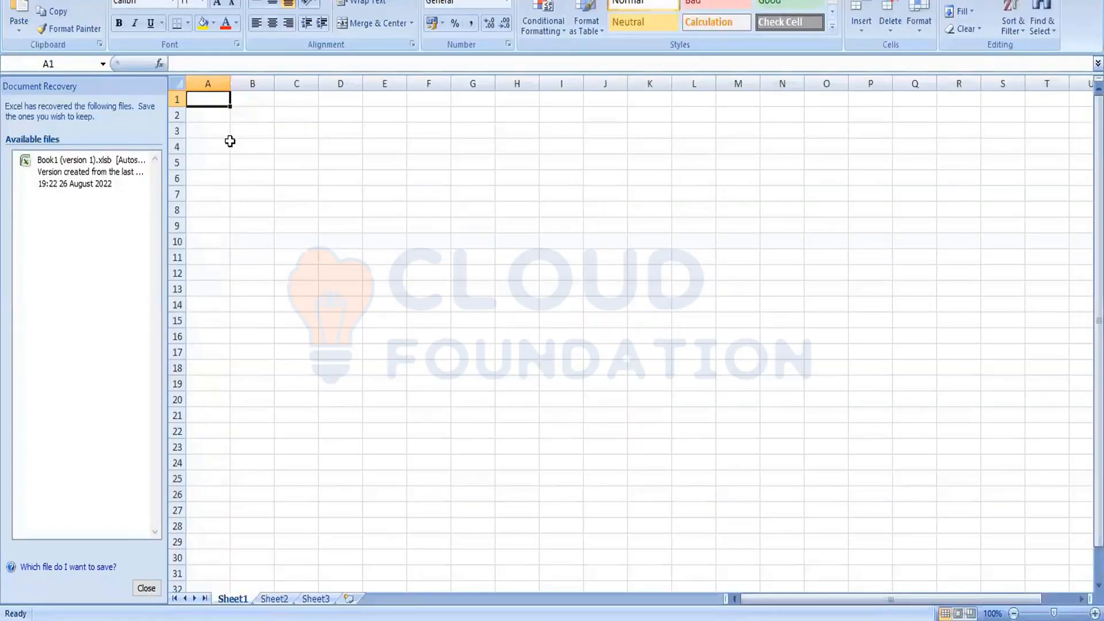
Step: Switch to the Excel sheet, enter the header userId in A1, and select cells A2 to A24 below it
text(user)
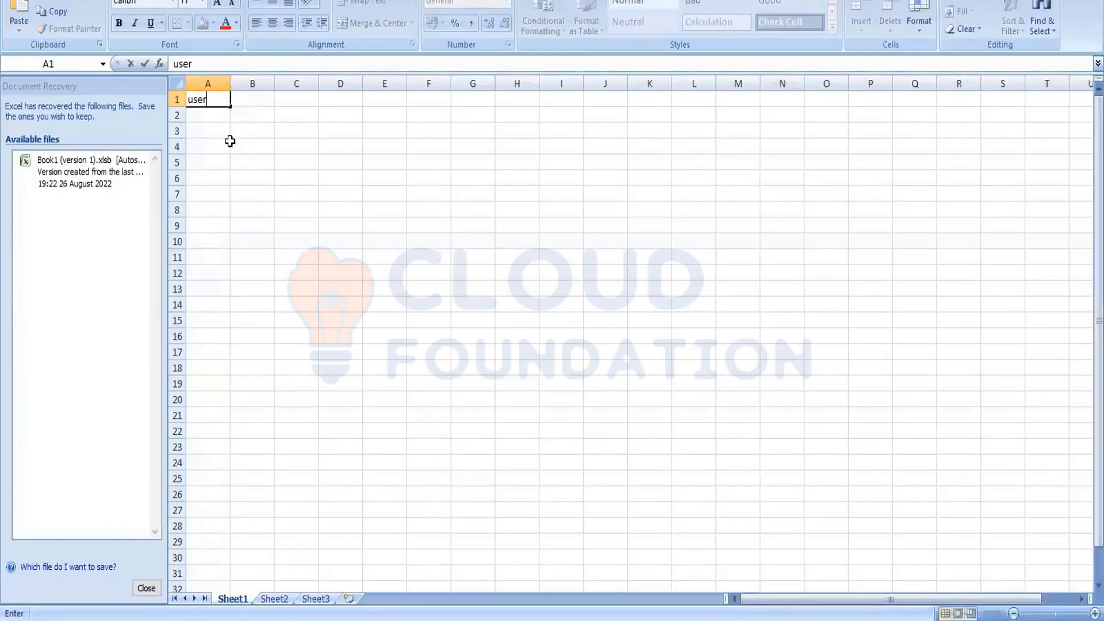
text(Id)
click(208, 117)
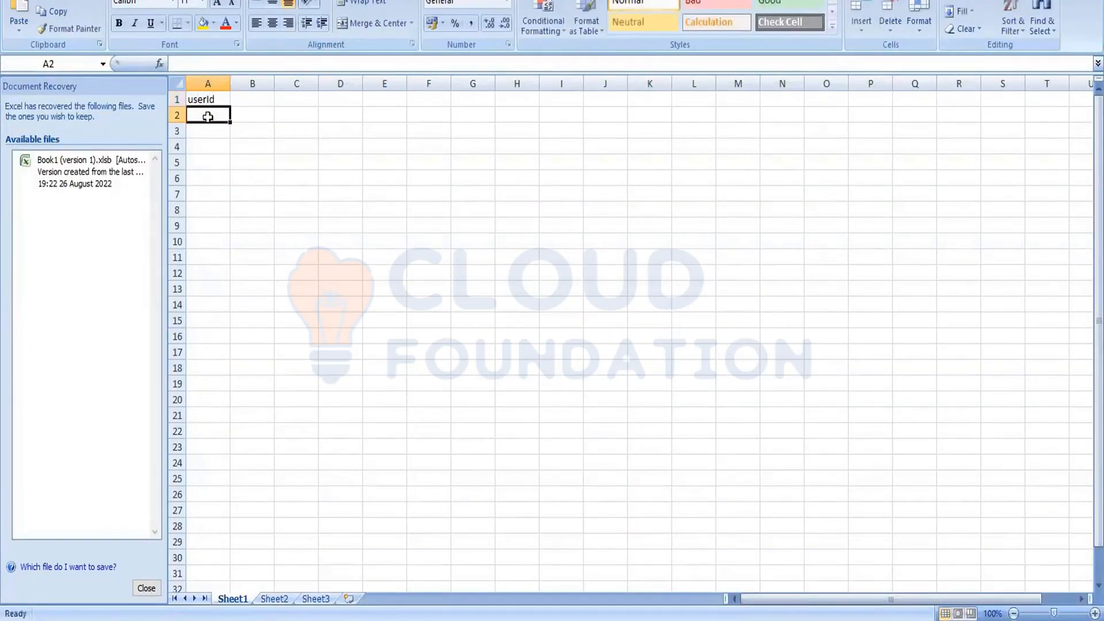
drag(208, 117, 205, 395)
click(214, 133)
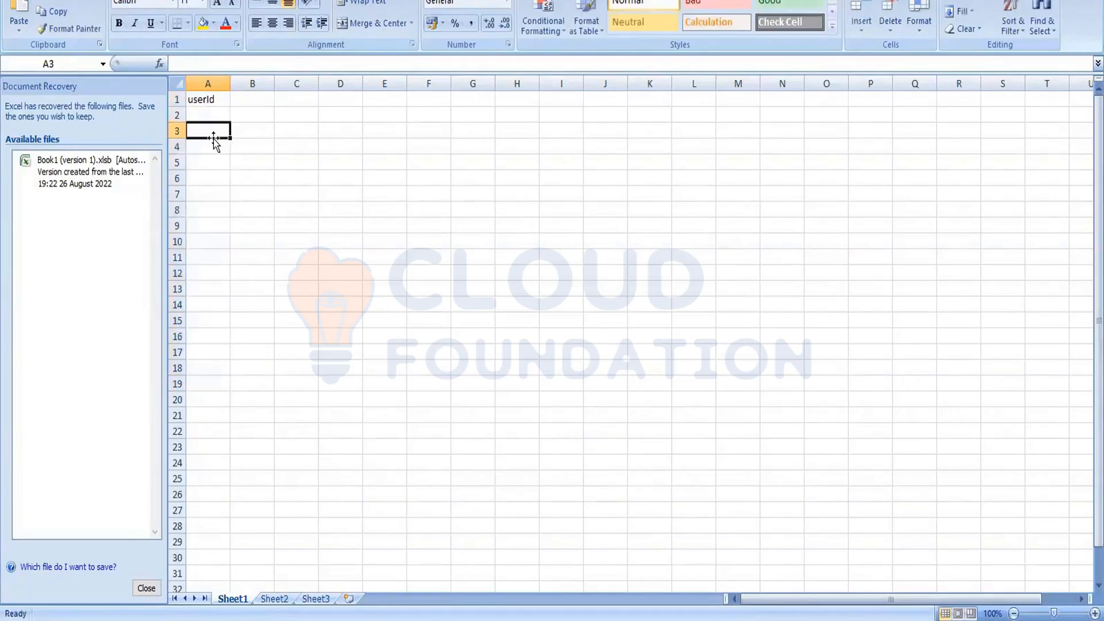
drag(216, 114, 216, 460)
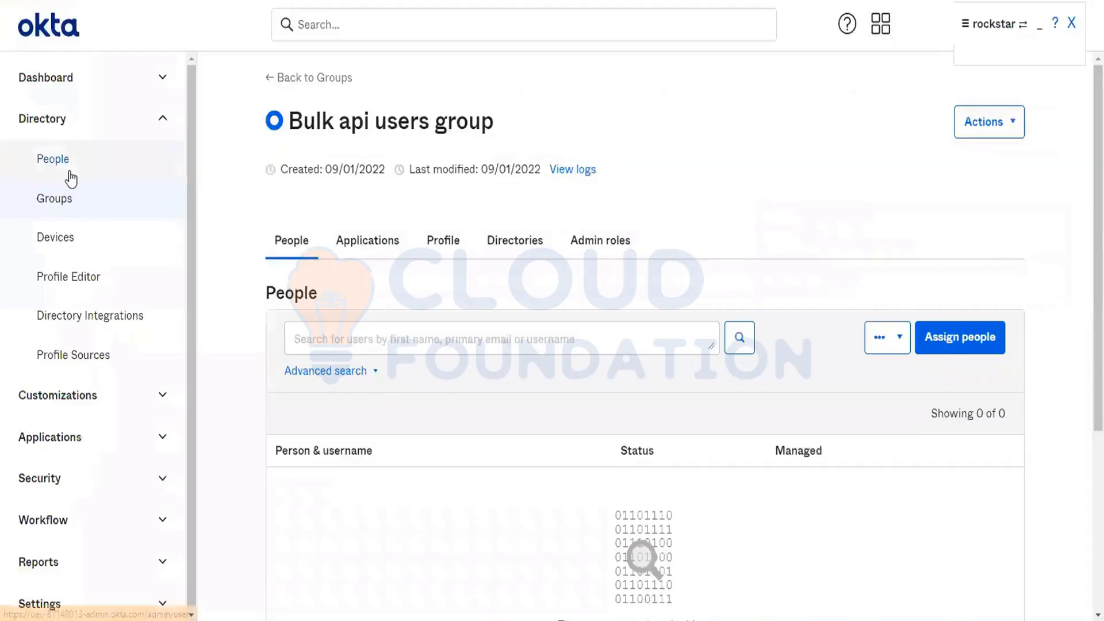
Step: Get a user's ID from the People directory in the Okta admin console and paste it into cell A2 in Excel
click(70, 172)
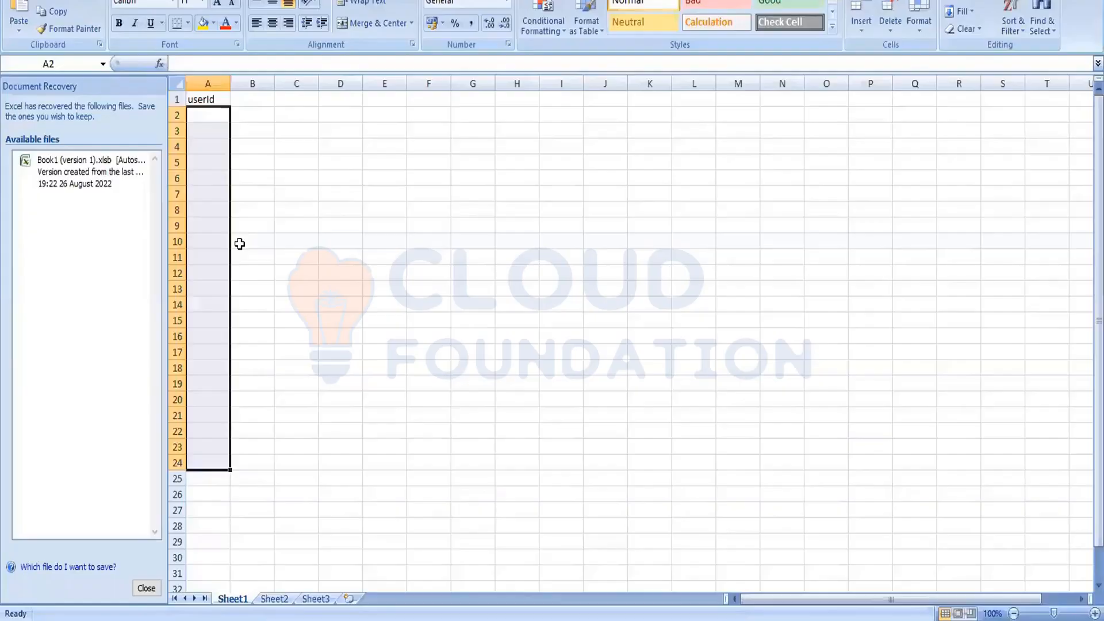
click(240, 241)
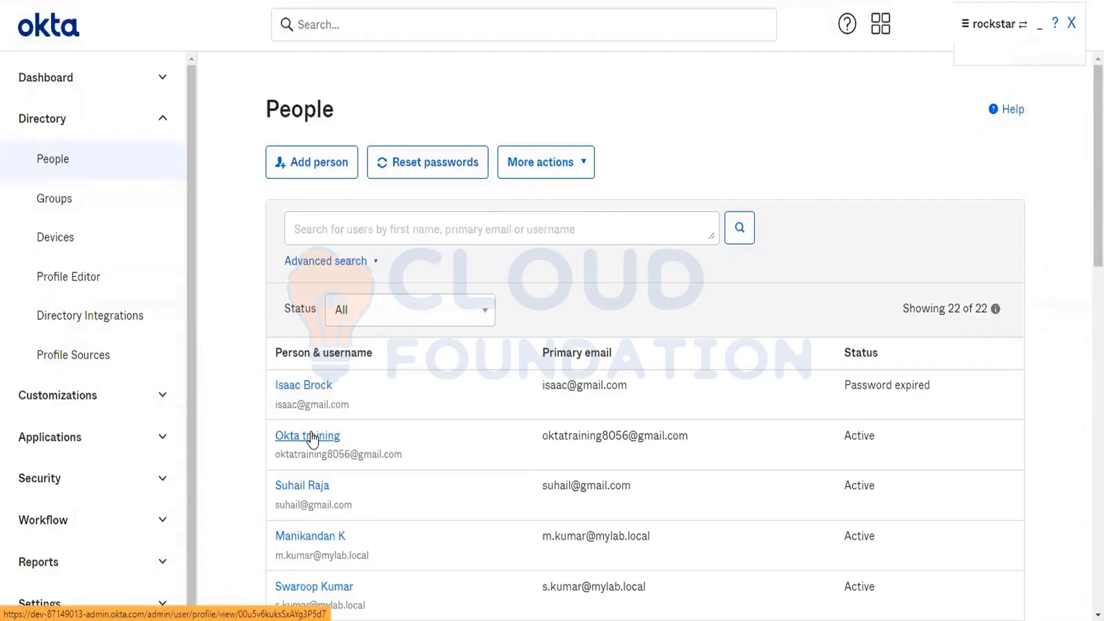
click(305, 533)
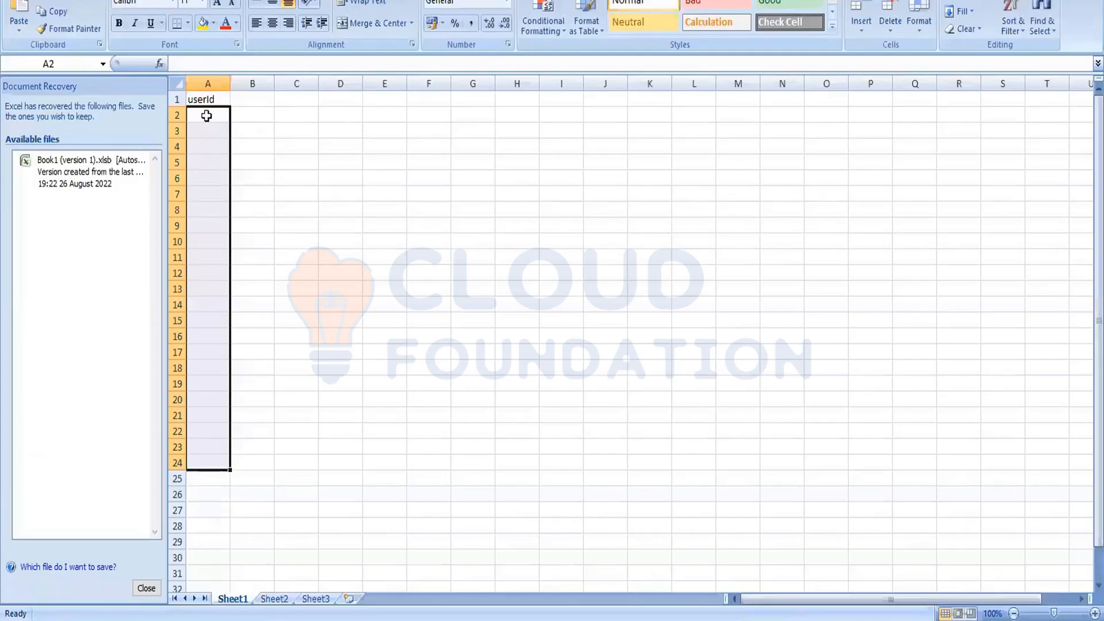
click(206, 115)
text(00u5v6kuksSxAYg3P5d7)
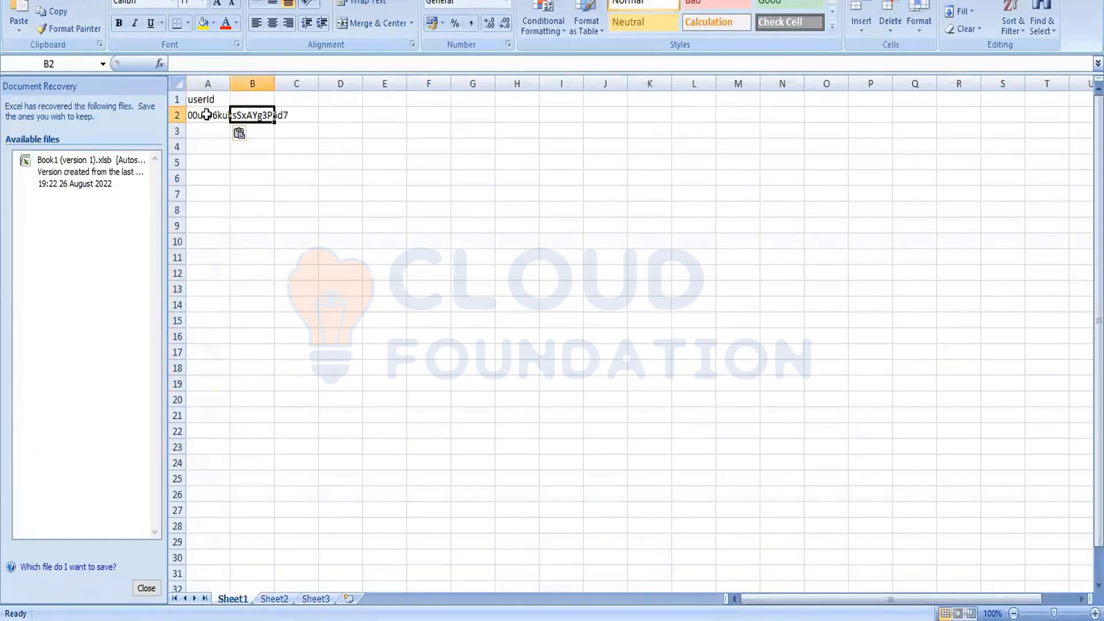
key(Return)
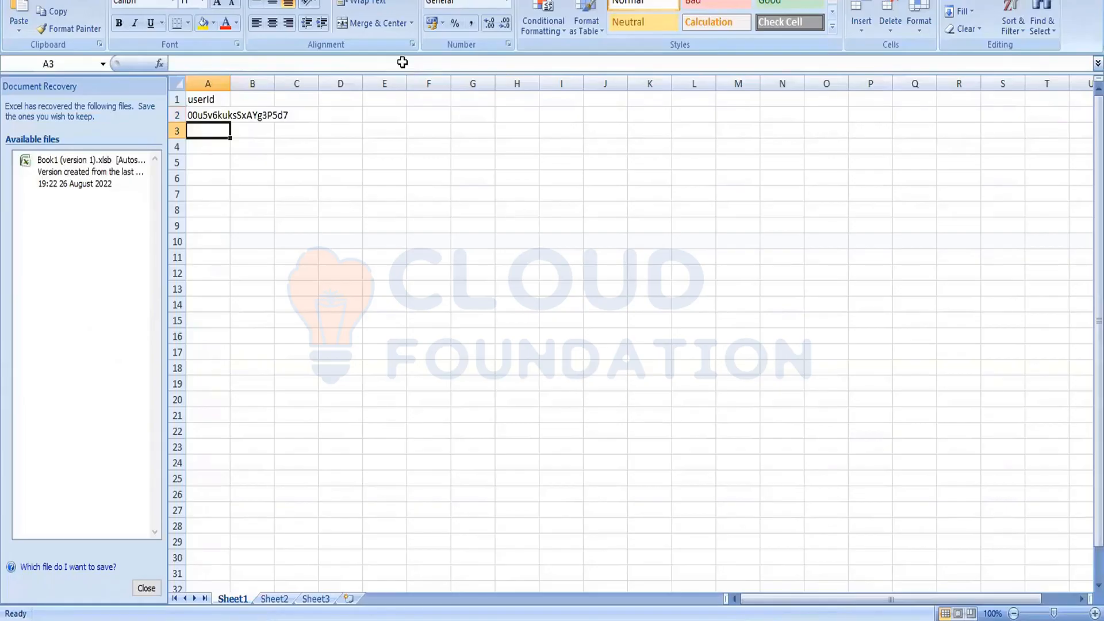
Step: Paste two more Okta user IDs into cells A3 and A4, and widen column A to fit them
key(ctrl+v)
key(Return)
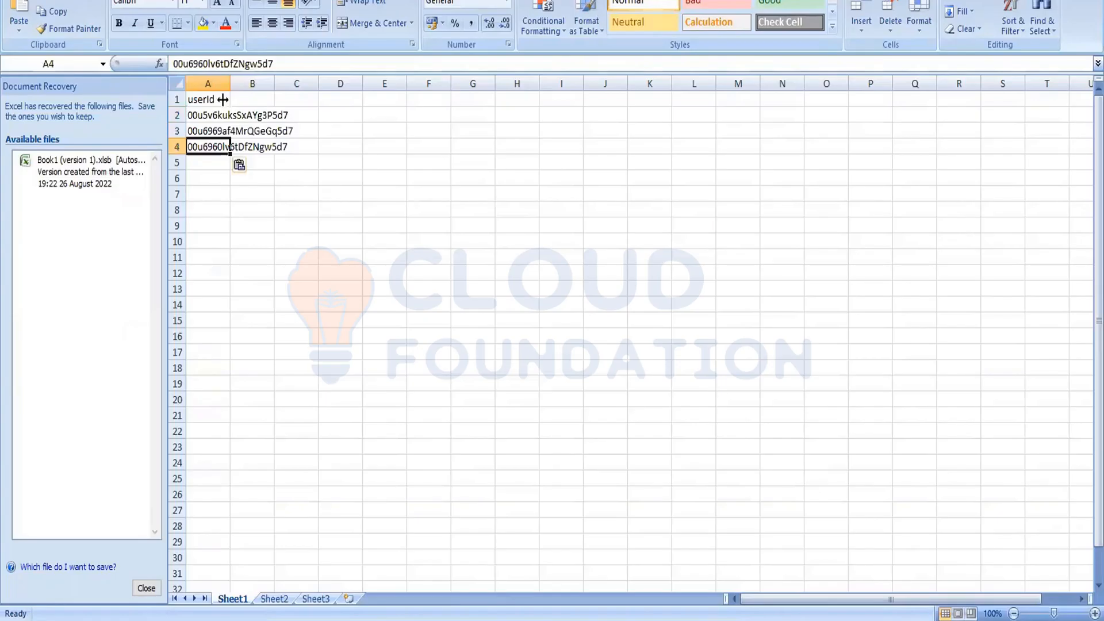
click(228, 209)
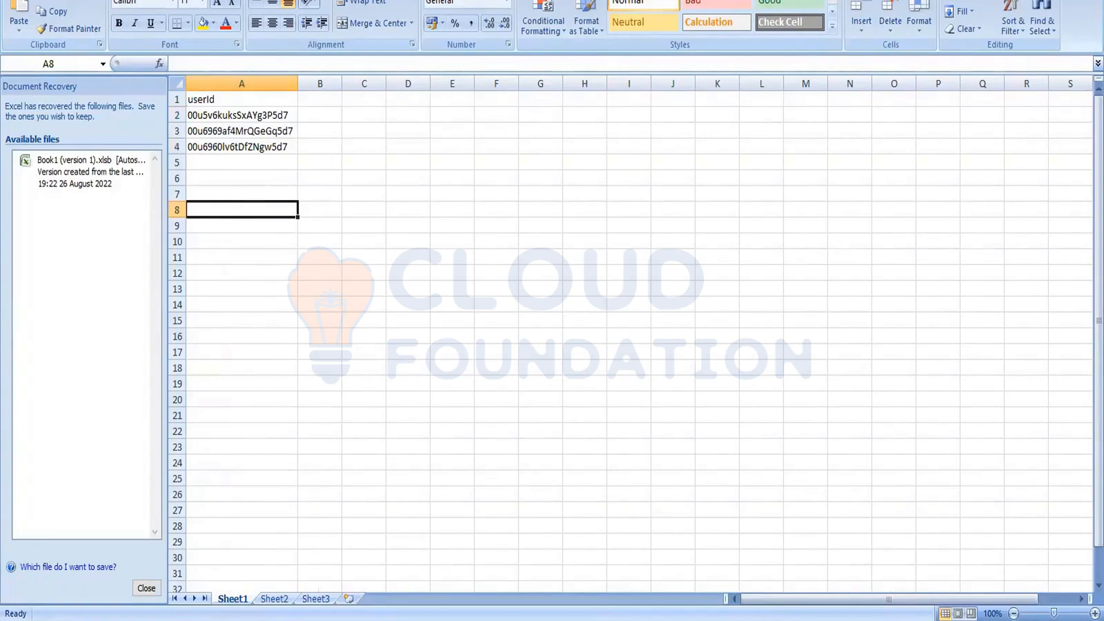
Step: Save the user ID sheet to the Desktop as oktapi in CSV (Comma delimited) format, keeping that format
key(ctrl+s)
click(165, 233)
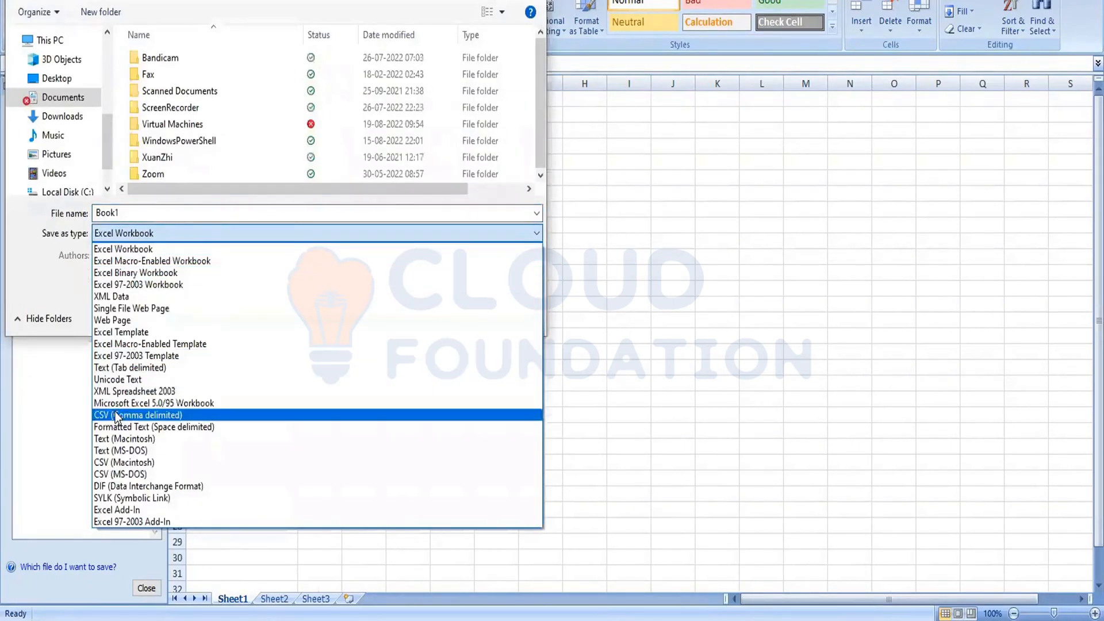
click(117, 415)
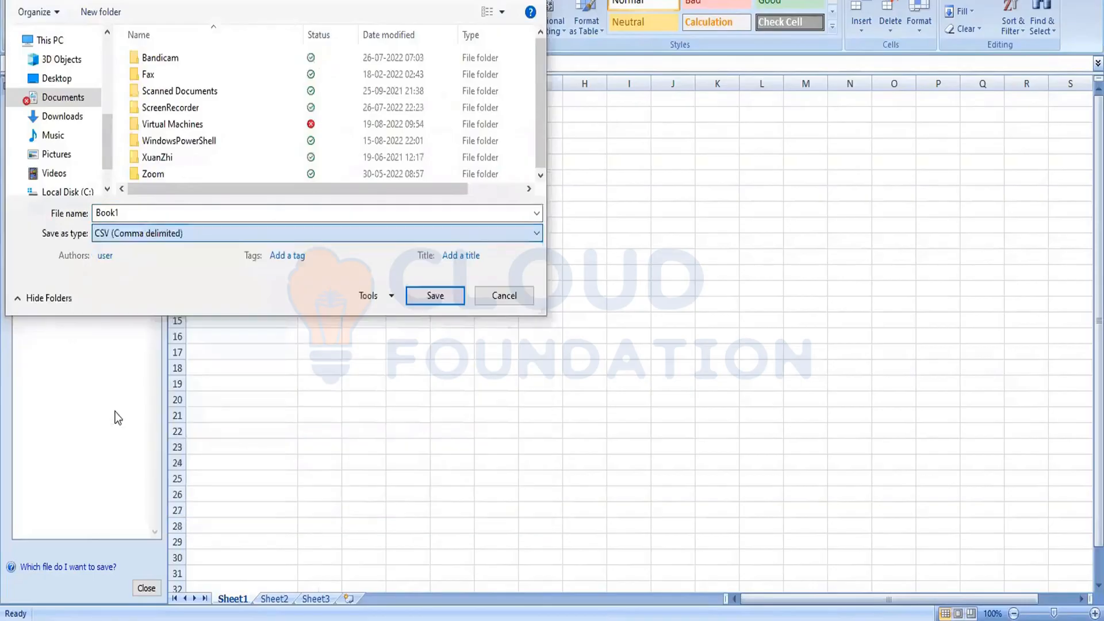
double_click(137, 217)
key(BackSpace)
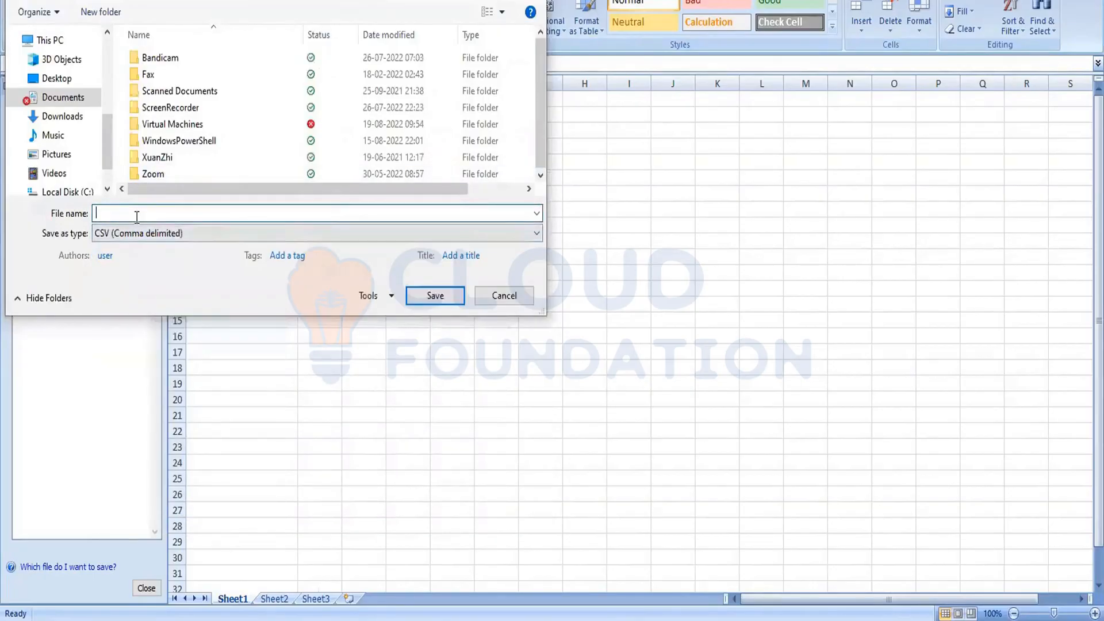
click(57, 79)
click(132, 213)
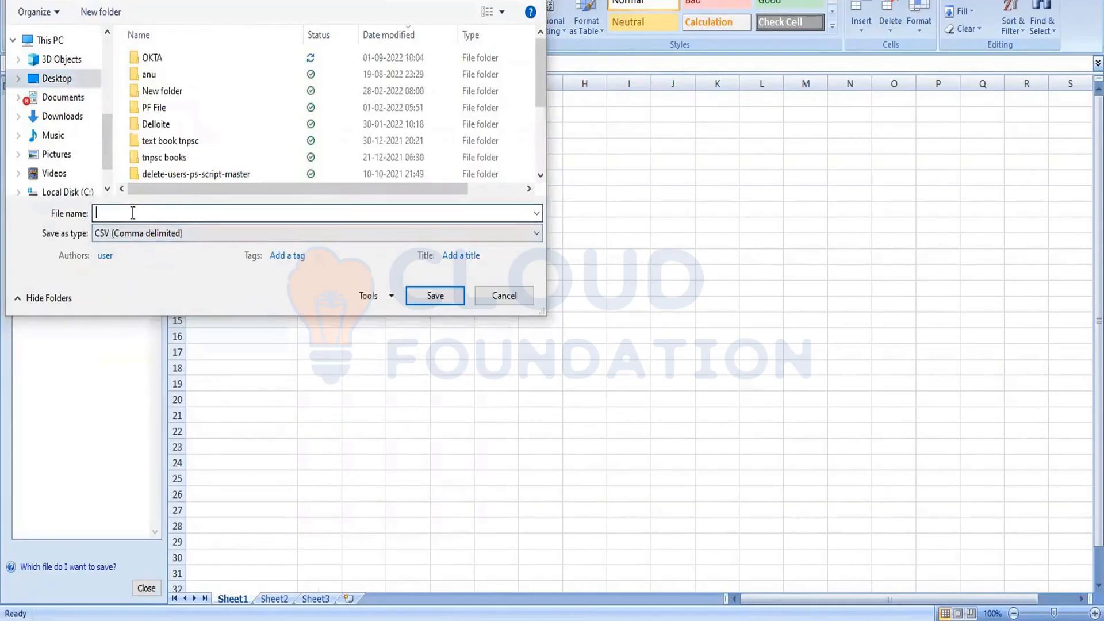
text(oktapi)
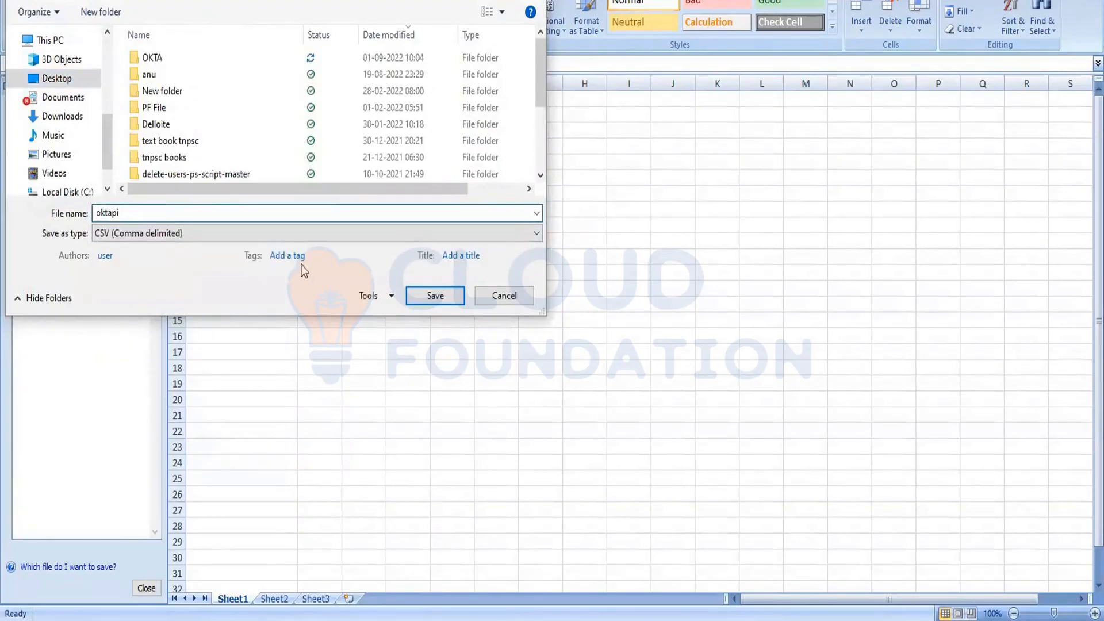
click(443, 294)
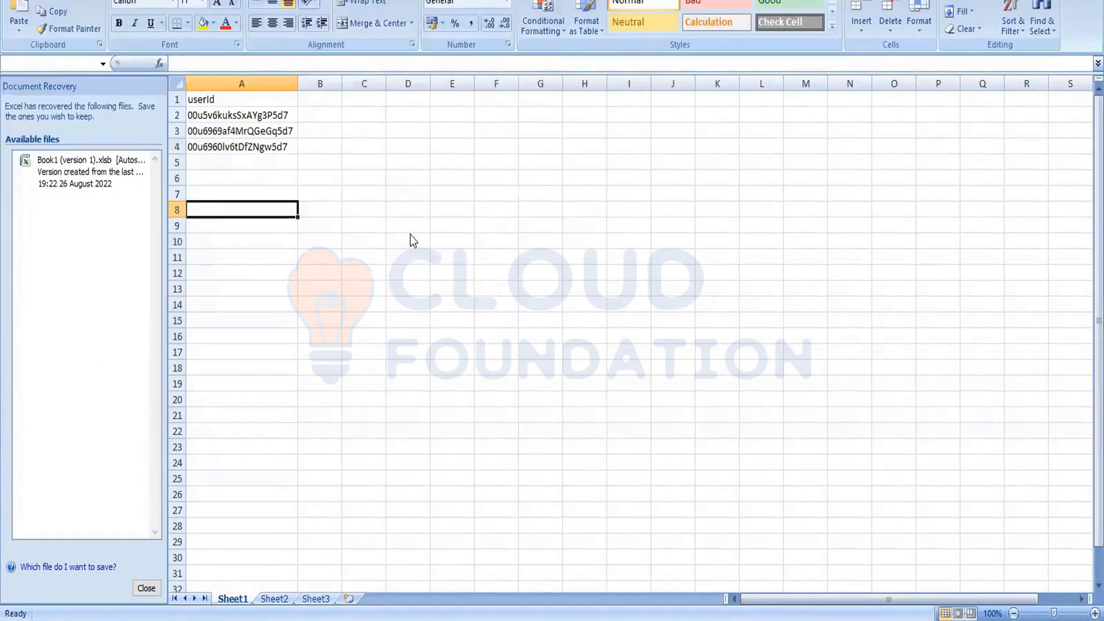
click(525, 334)
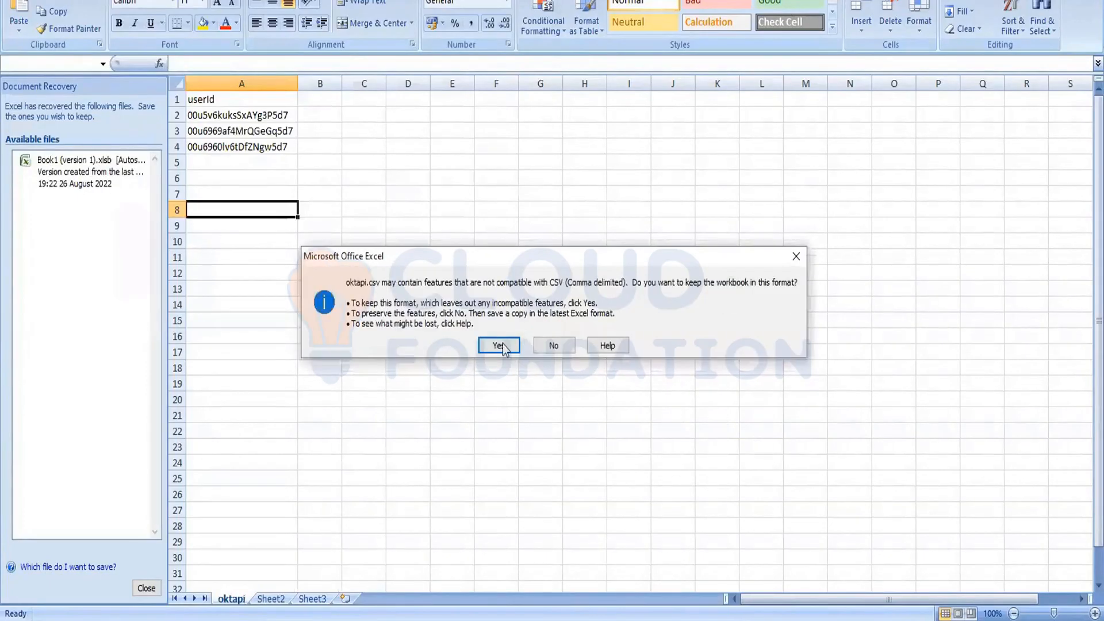
click(502, 344)
Step: Close Excel without saving further changes to oktapi.csv and remove the recovered files
click(1092, 1)
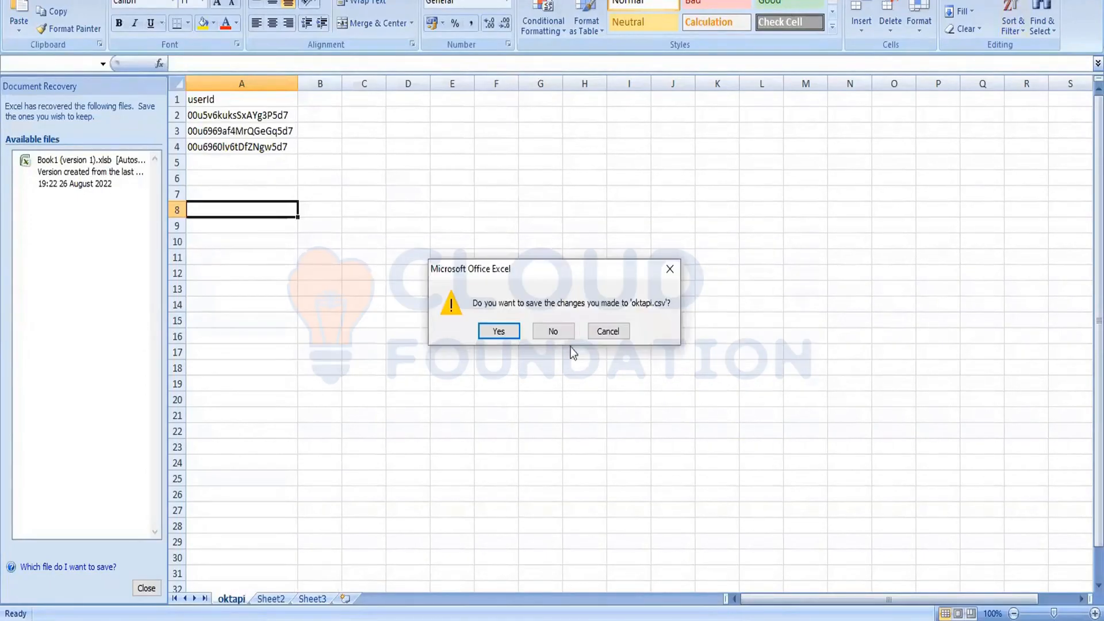
click(559, 332)
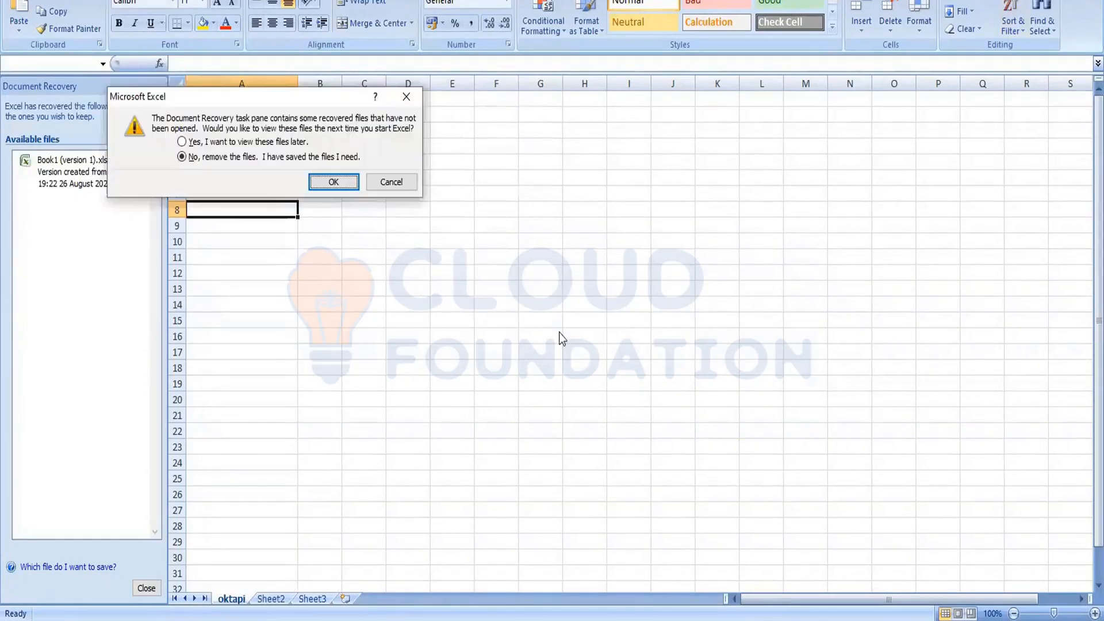
click(333, 182)
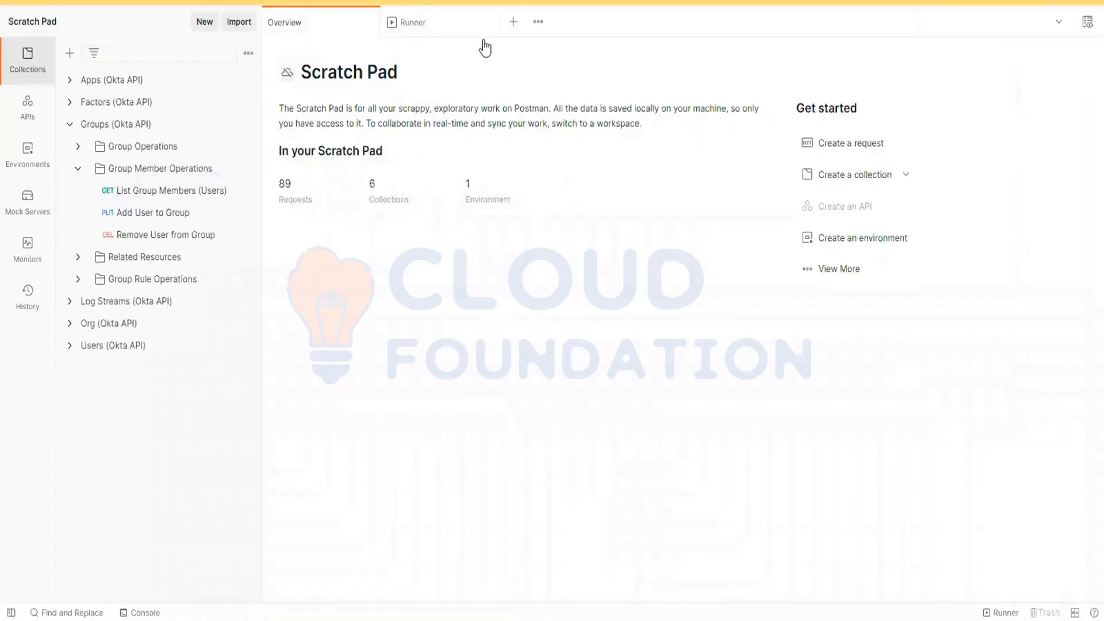
Step: Switch to the Postman Runner and load oktapi.csv from the Desktop as the data file for Add User to Group
click(432, 25)
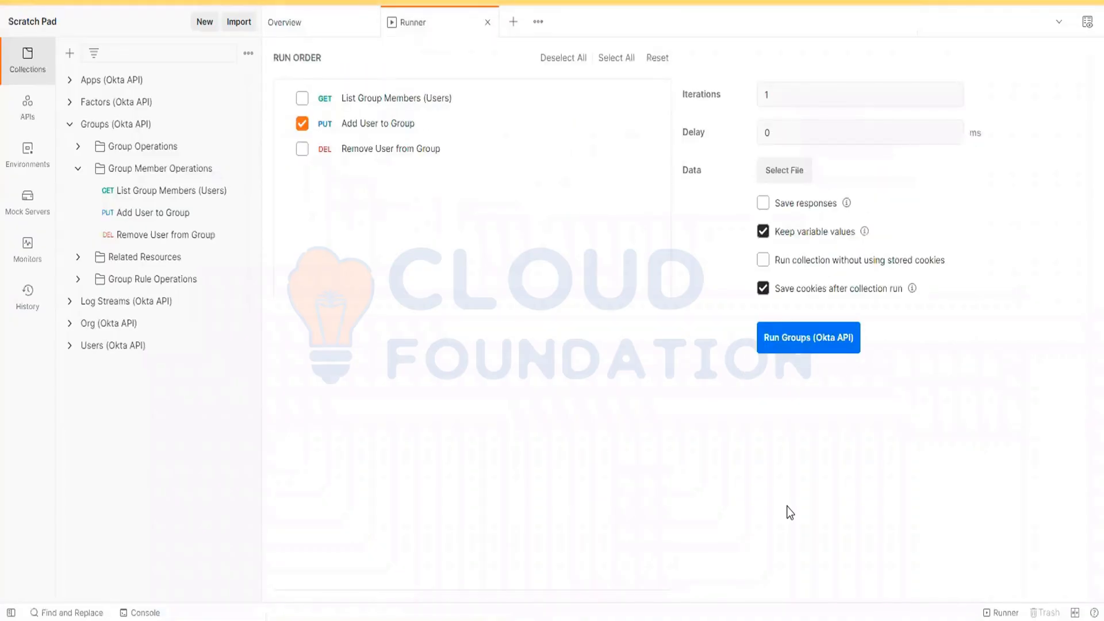
drag(181, 213, 380, 189)
click(784, 170)
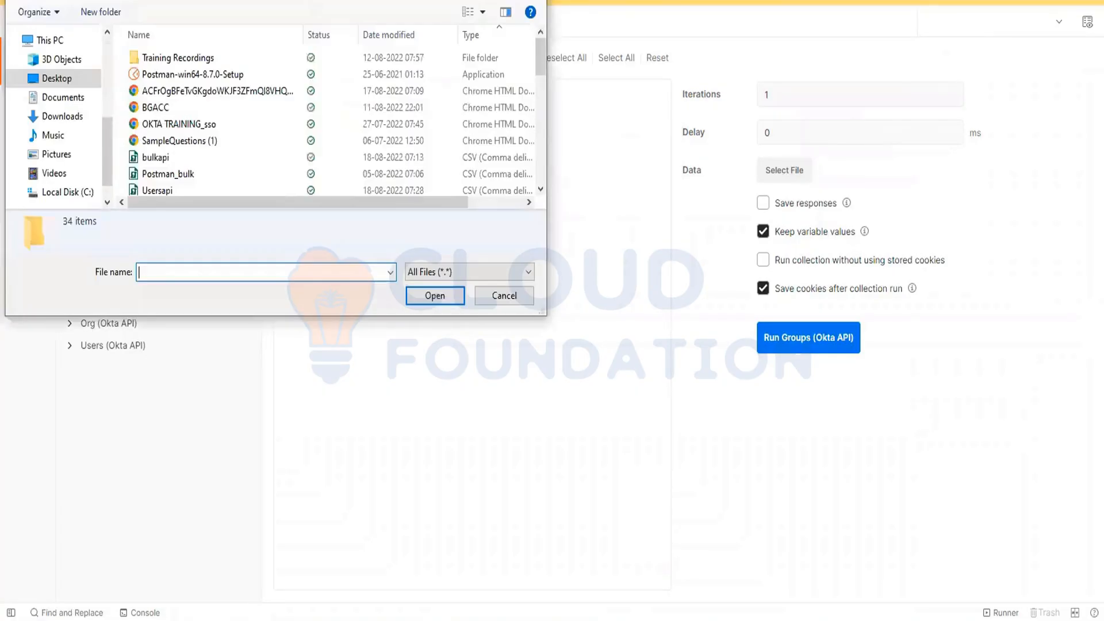
click(56, 85)
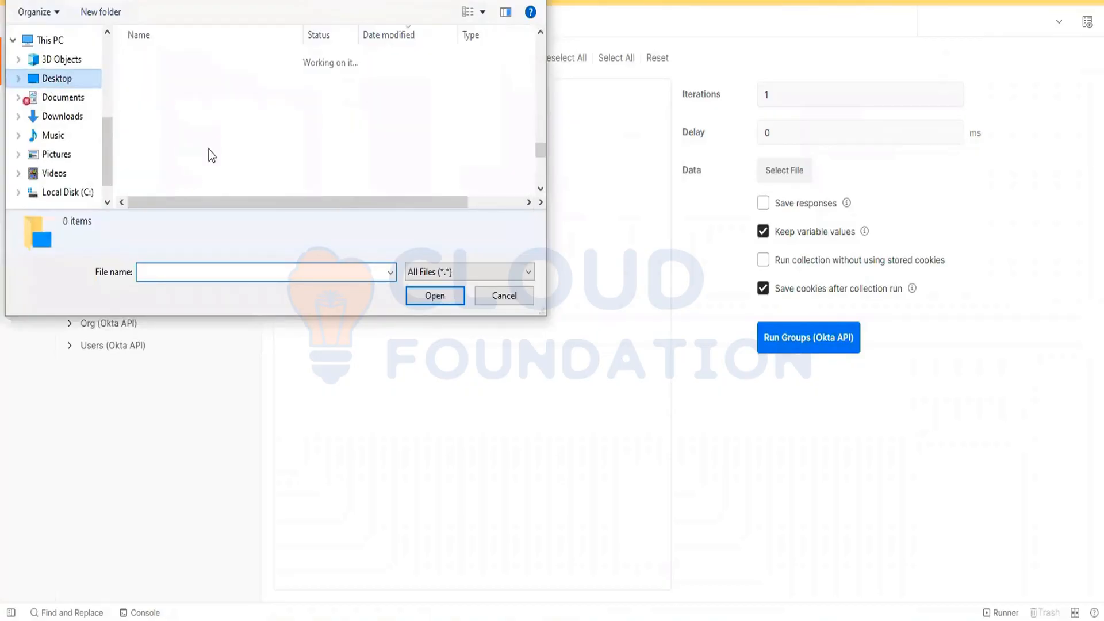
click(380, 38)
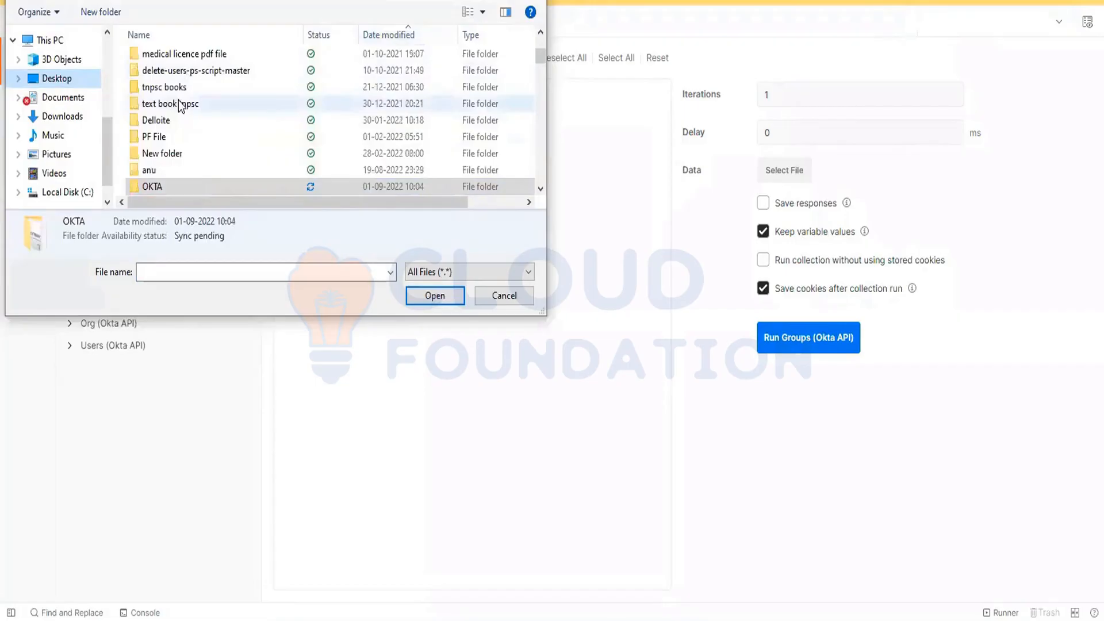
scroll(179, 105, up, 2)
scroll(179, 105, down, 3)
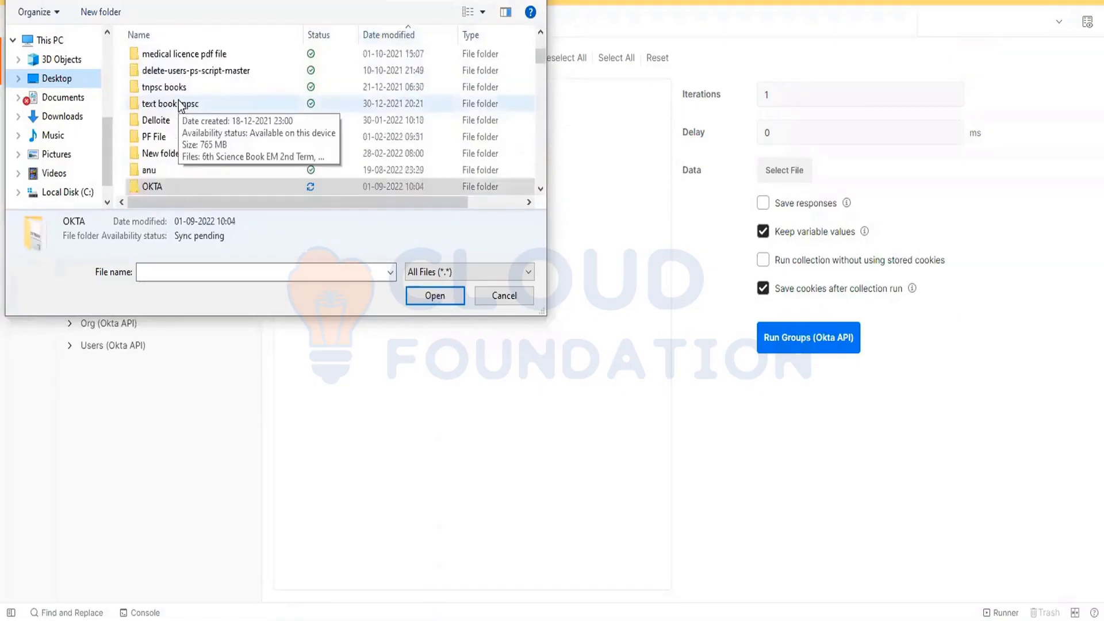
scroll(180, 104, down, 2)
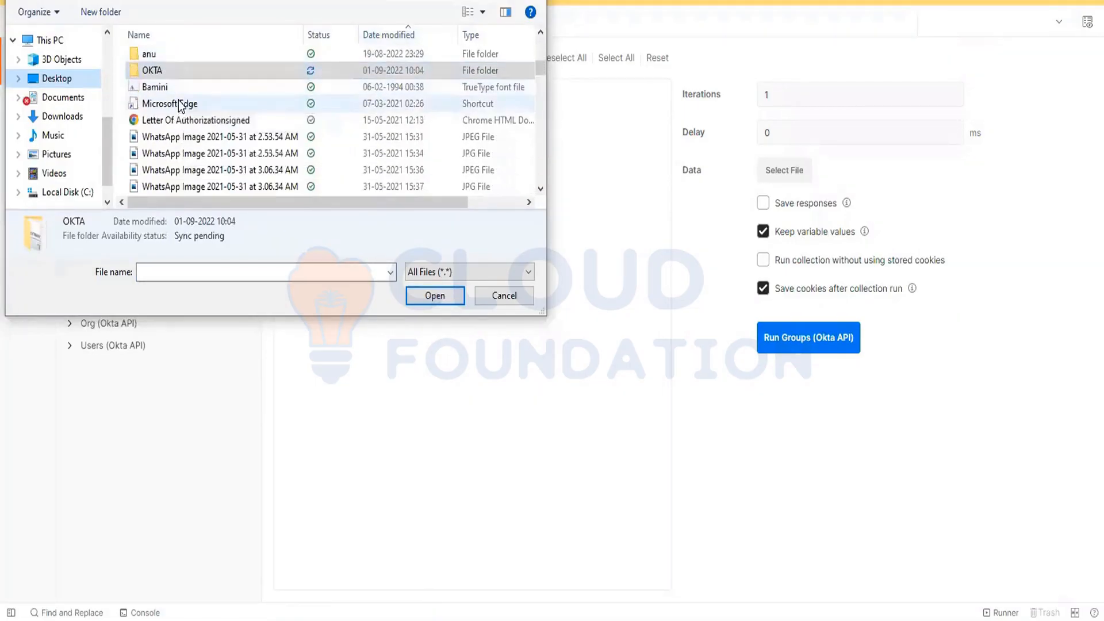
scroll(179, 105, down, 3)
scroll(179, 101, down, 3)
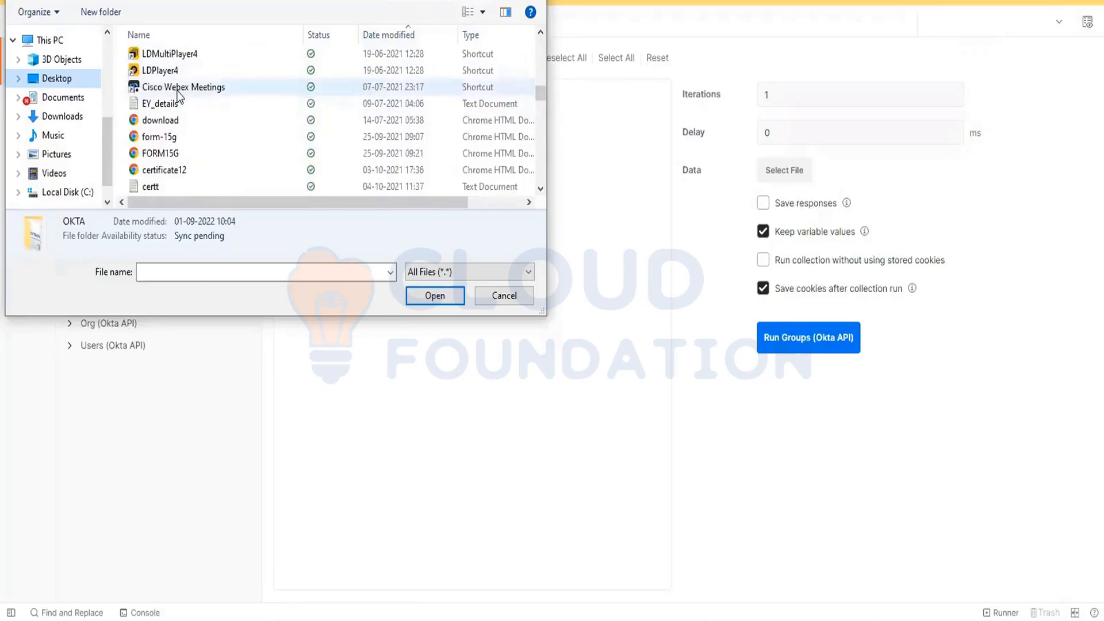
scroll(179, 98, down, 3)
scroll(179, 95, down, 8)
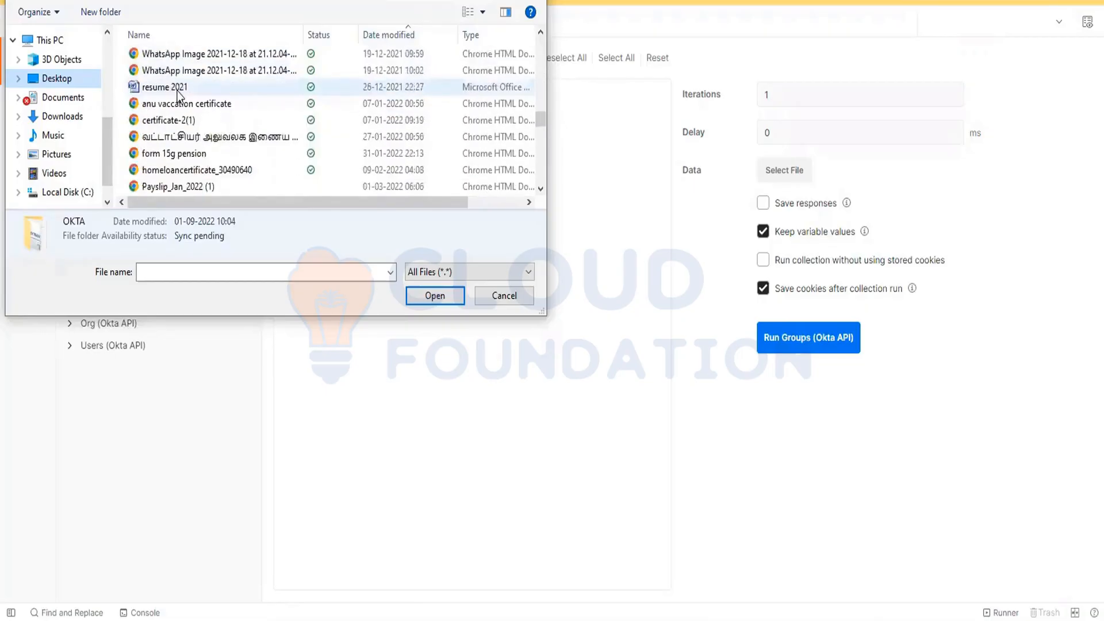
scroll(178, 90, down, 4)
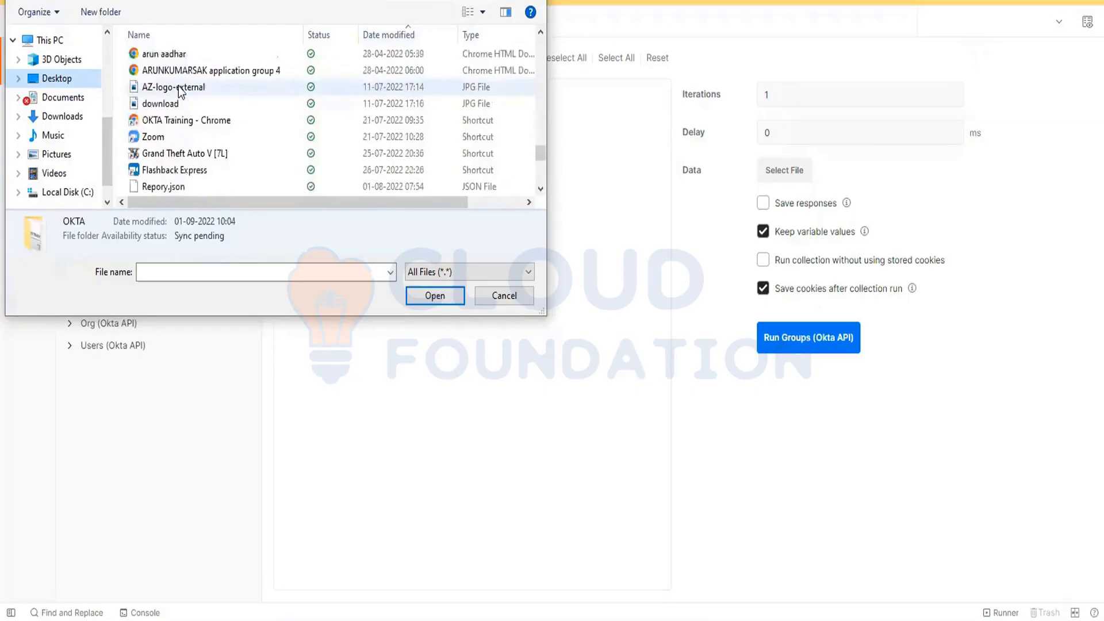
scroll(200, 145, down, 3)
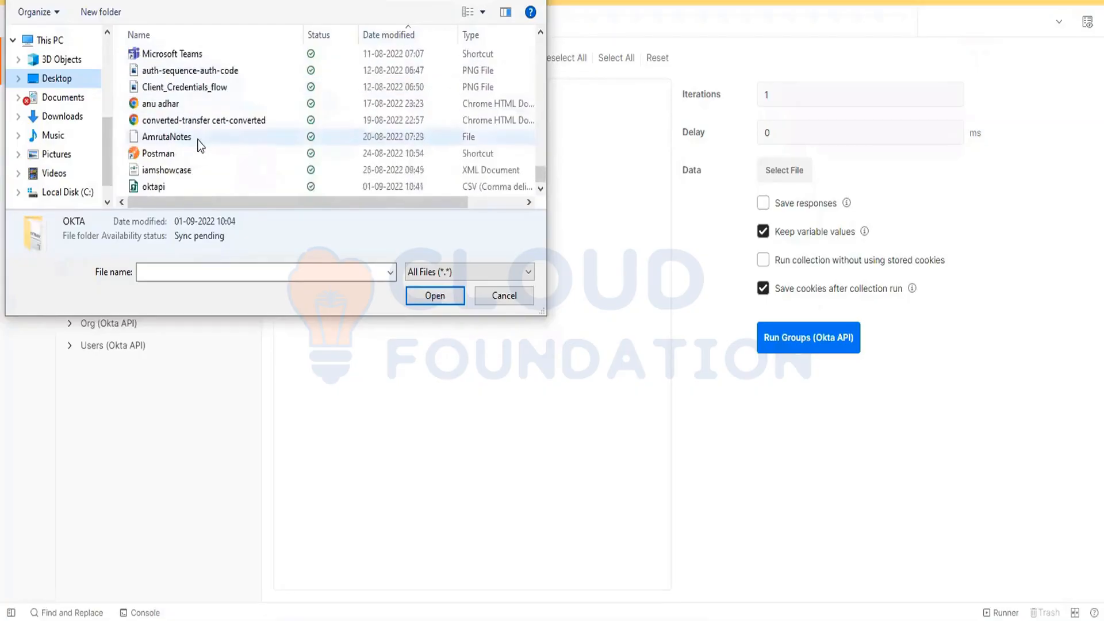
double_click(161, 187)
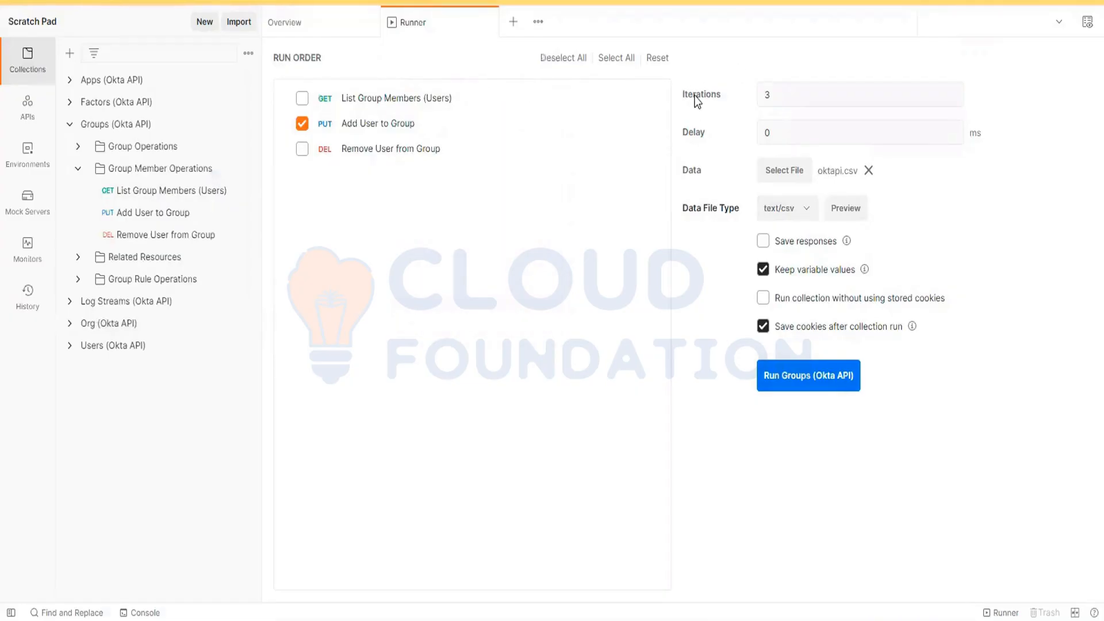
Step: Preview the userId values in the loaded data file, close the preview, and run the Groups (Okta API) collection
drag(783, 94, 726, 98)
click(841, 209)
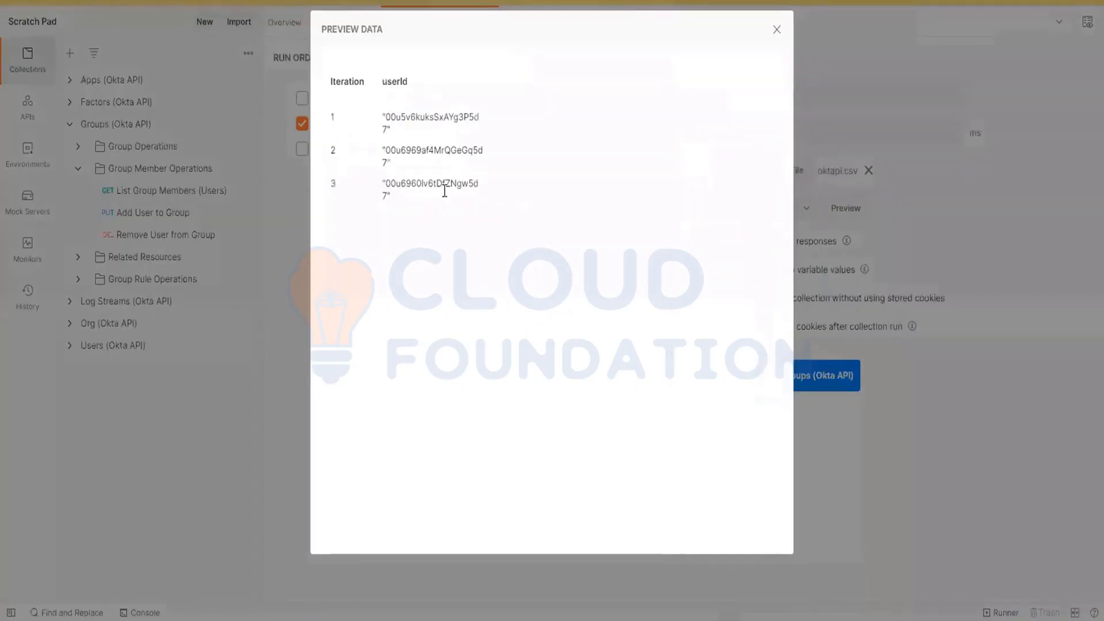
drag(401, 209, 379, 113)
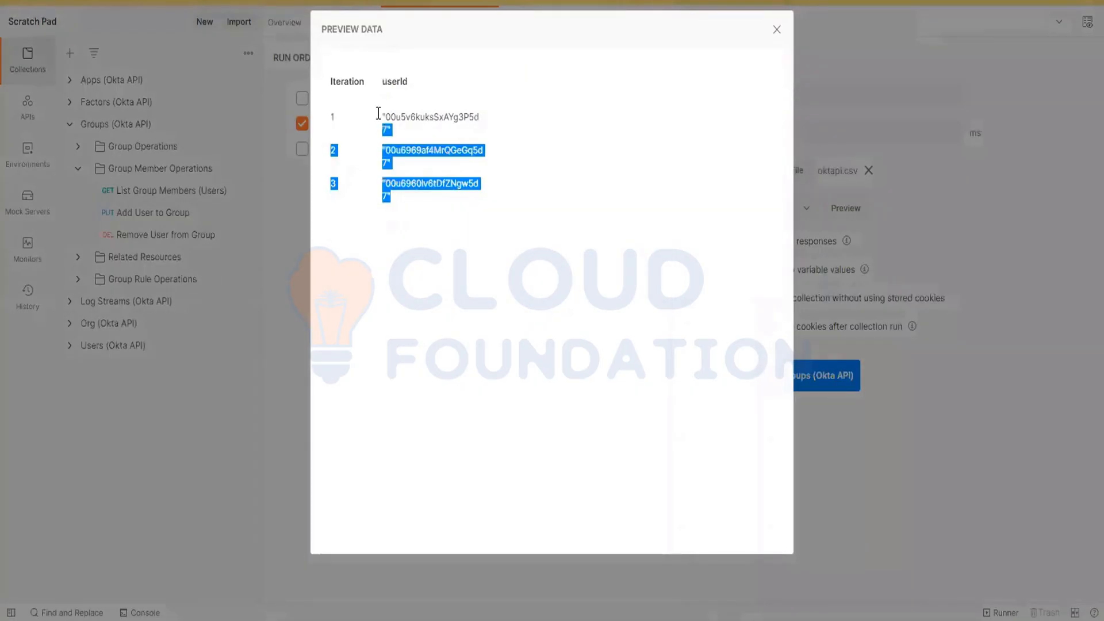
click(405, 179)
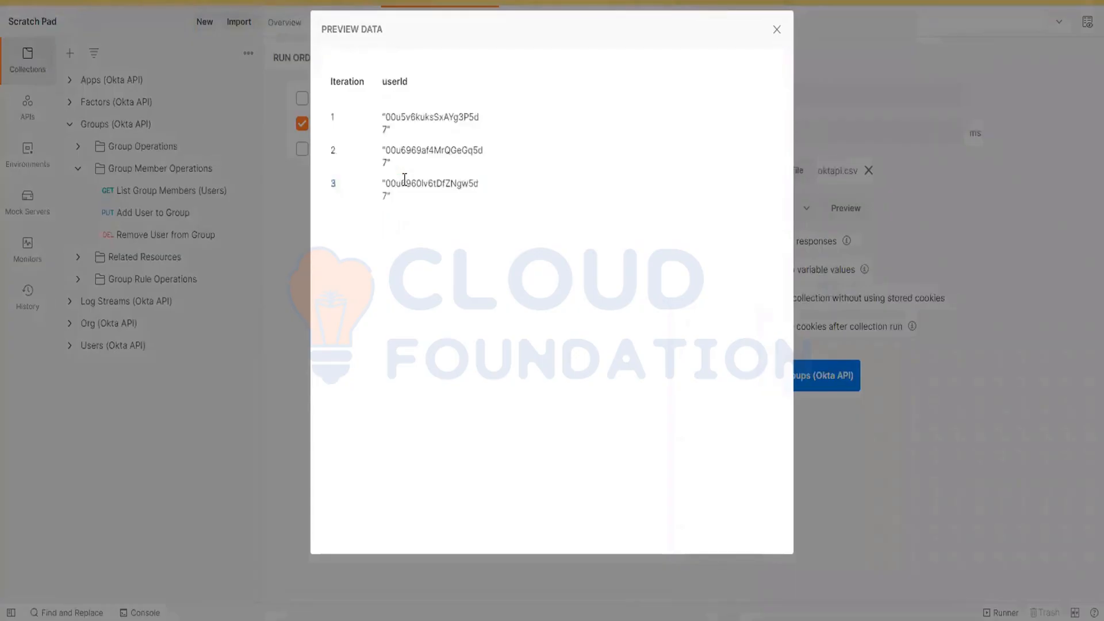
drag(408, 206, 416, 135)
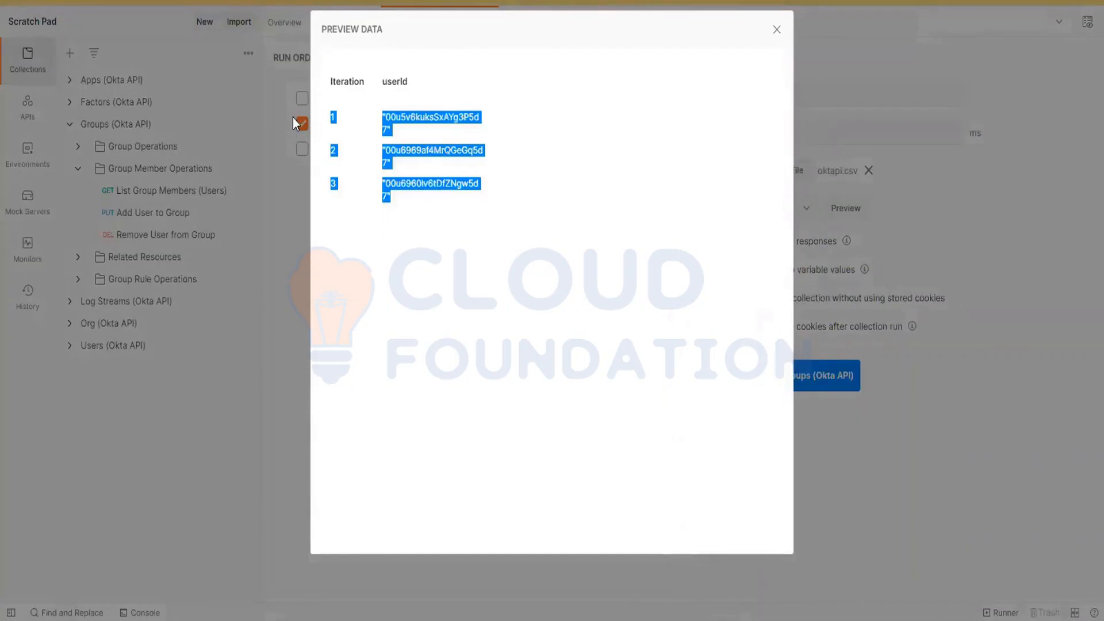
click(412, 108)
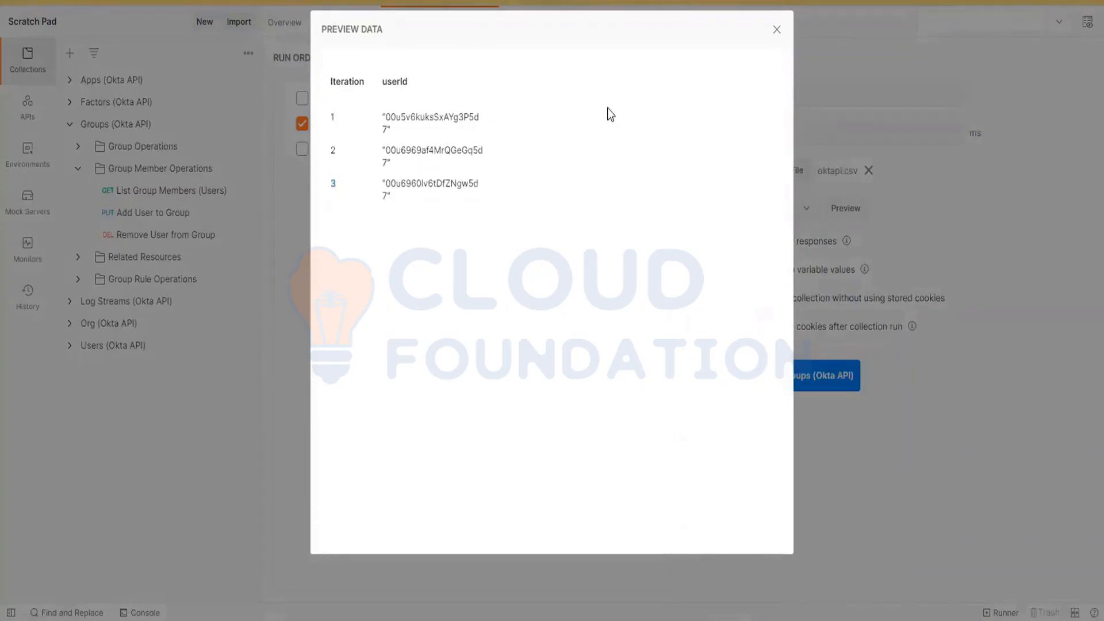
click(776, 29)
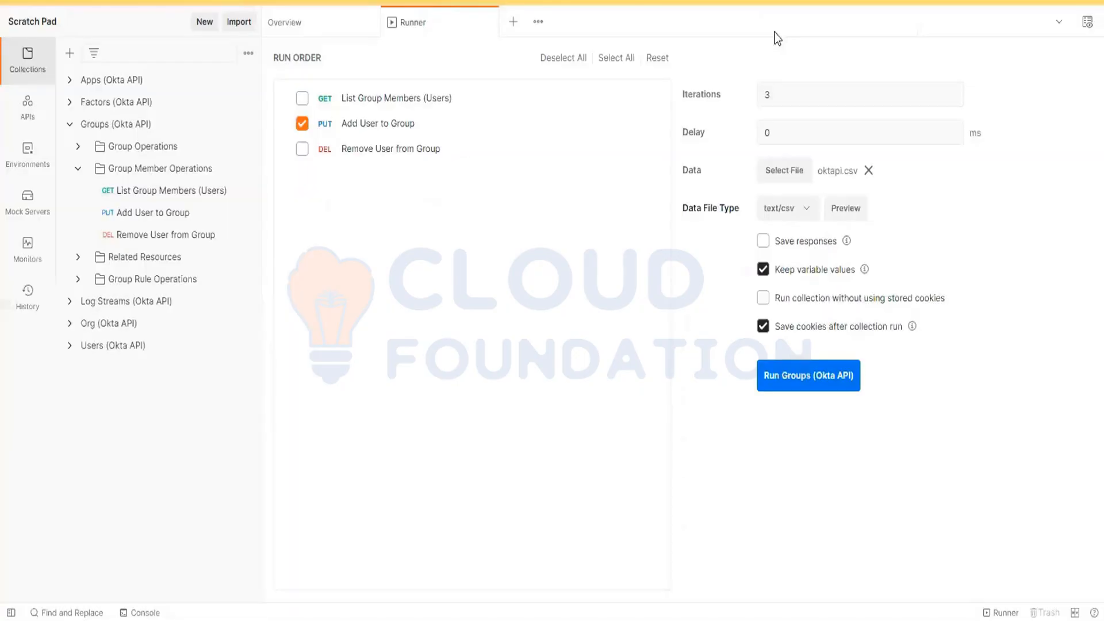
click(797, 380)
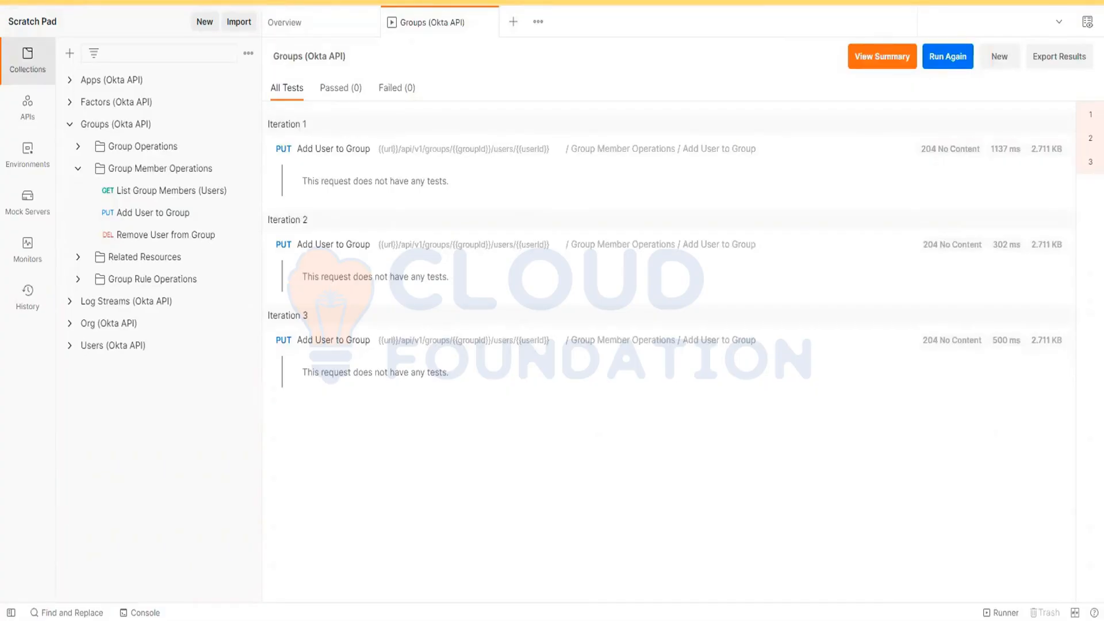
Step: Switch to the Okta admin console and search the directory's groups for okta
click(395, 578)
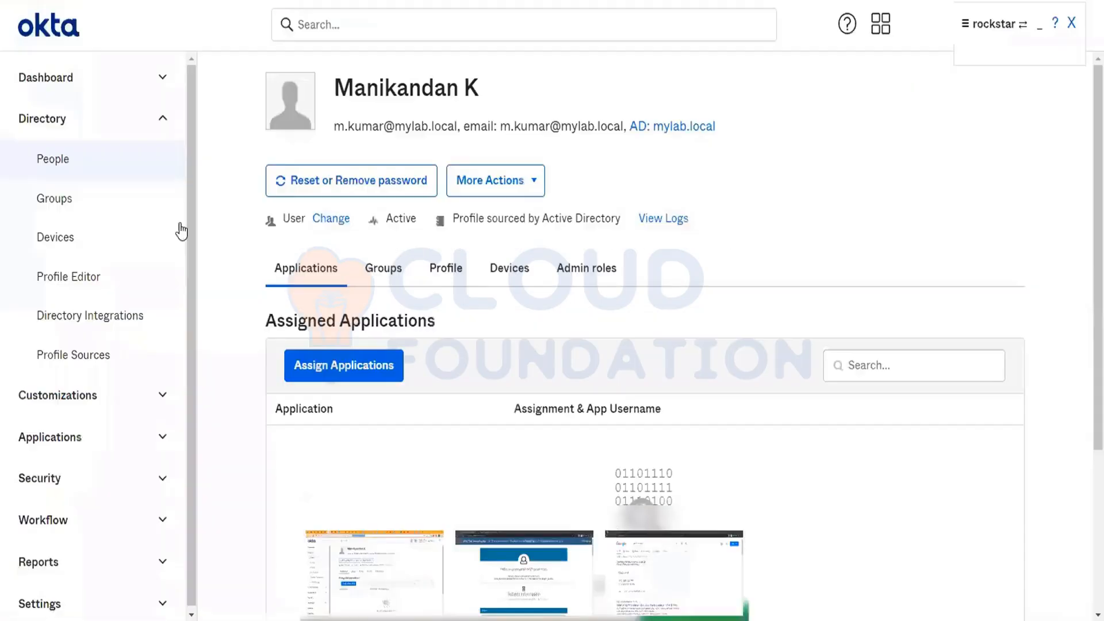
click(48, 207)
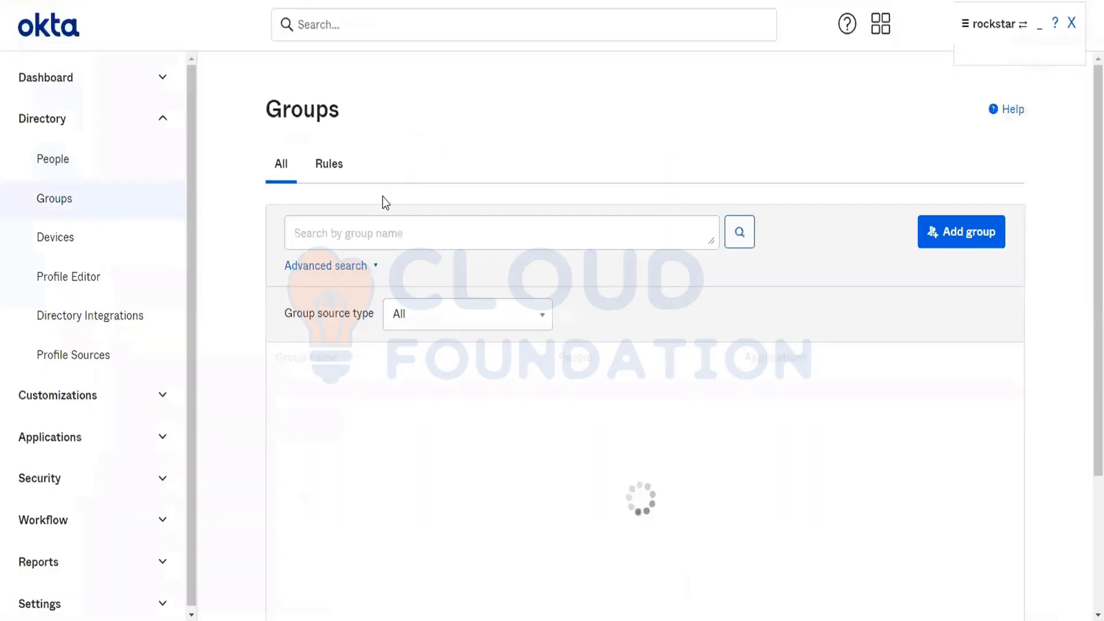
click(370, 225)
text(okta)
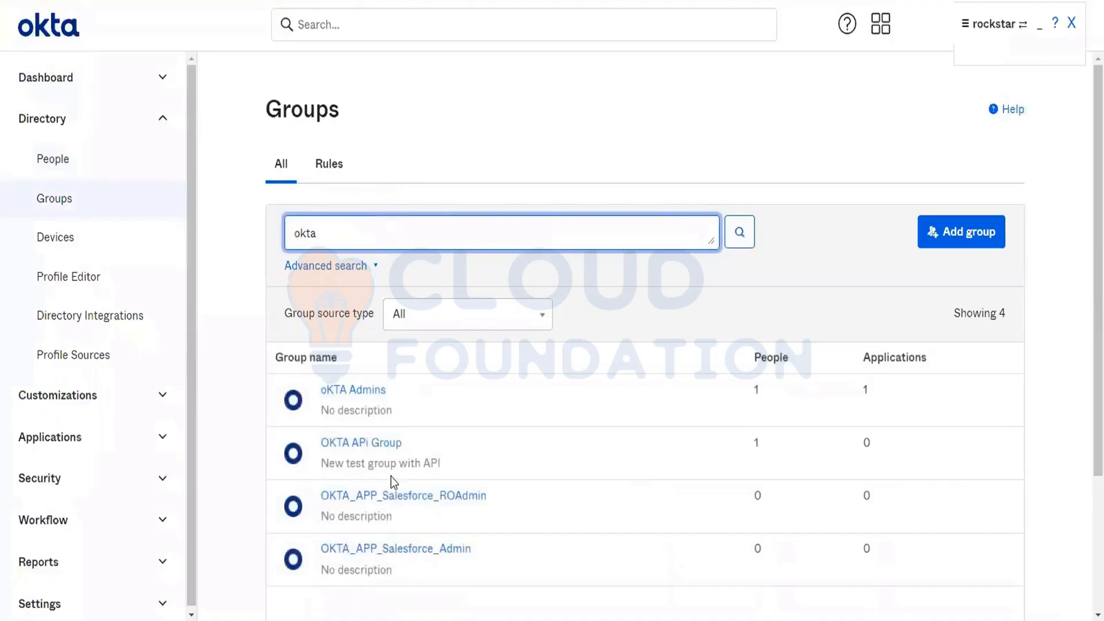
Step: Change the group search to bulk and open the first matching group to examine its members
double_click(313, 247)
text(bu;)
key(BackSpace)
text(lk)
click(383, 391)
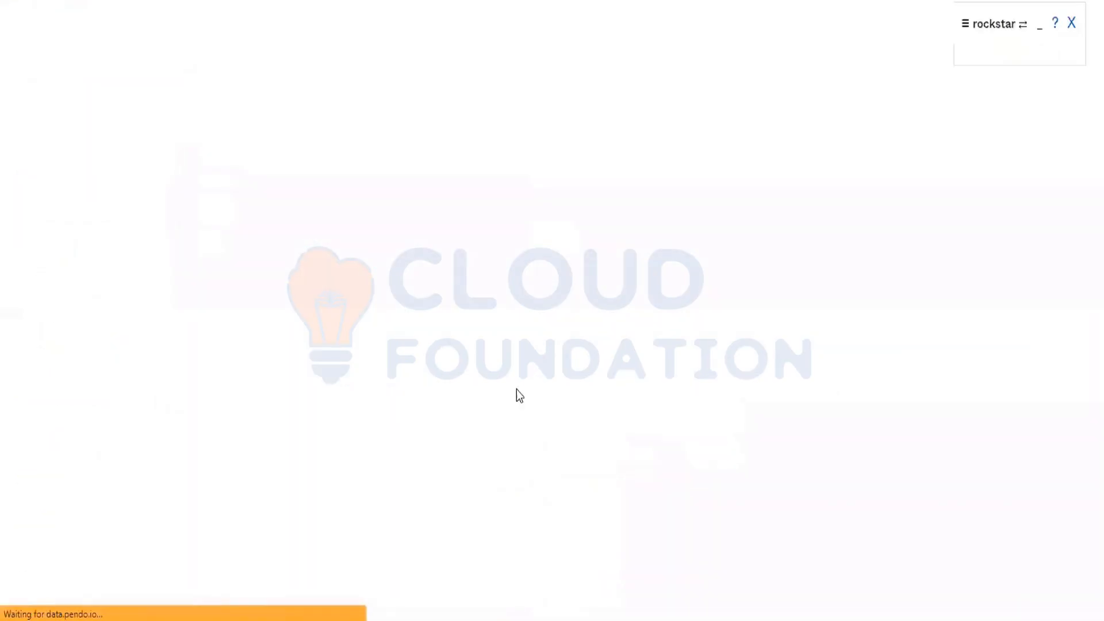
scroll(609, 385, down, 5)
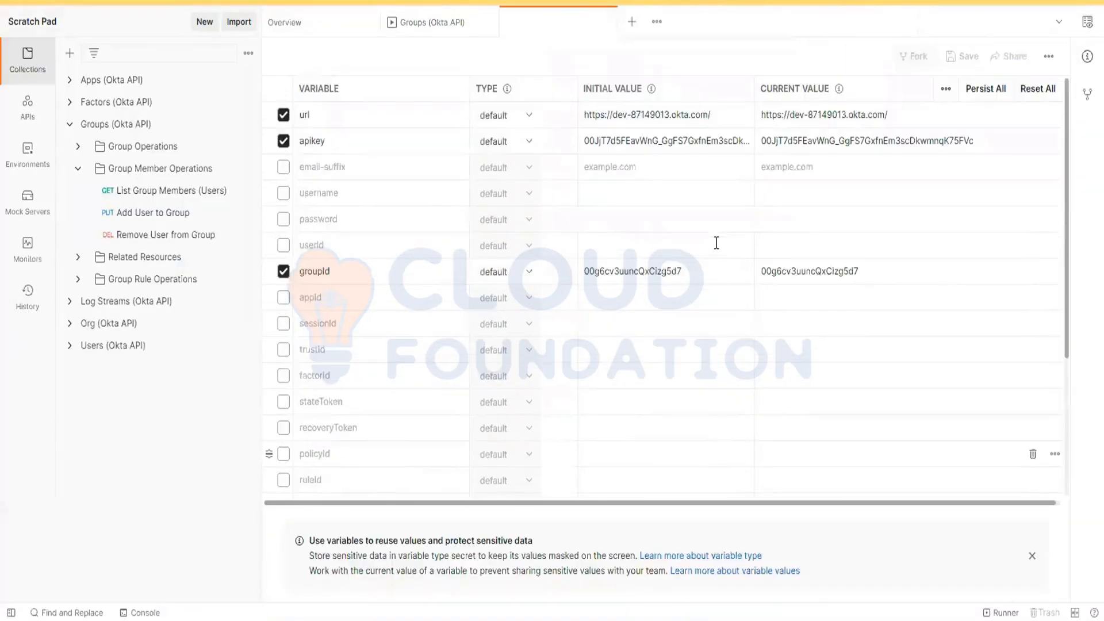
Step: In Postman, re-enter the ending d7 of the groupId variable's initial value, save the collection variables, and close them
click(637, 277)
key(BackSpace)
key(BackSpace)
text(d7)
click(962, 56)
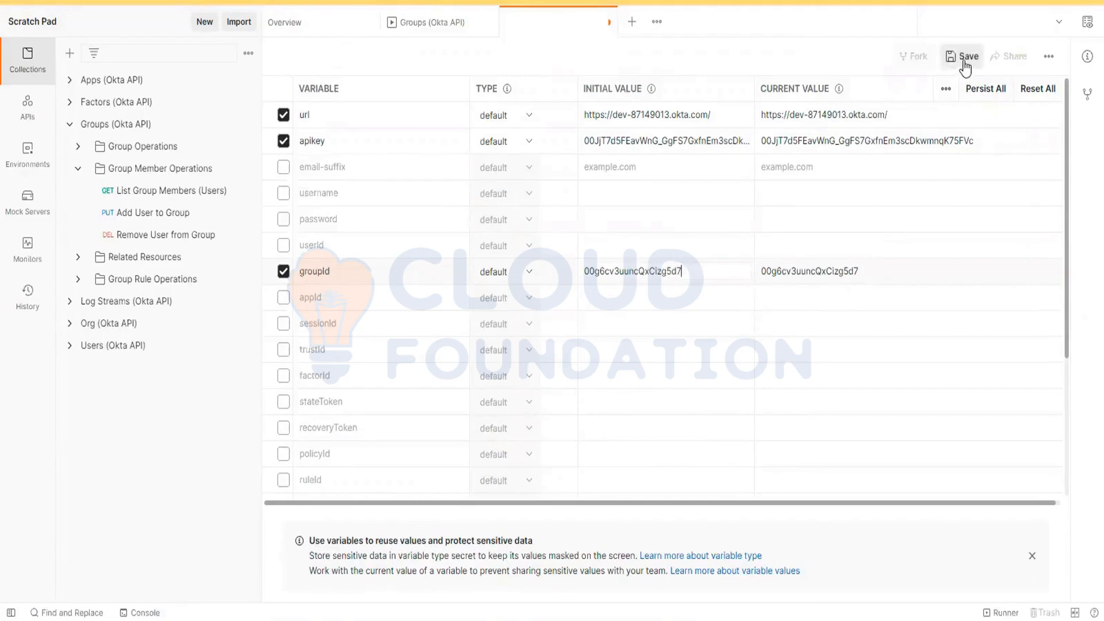
click(610, 23)
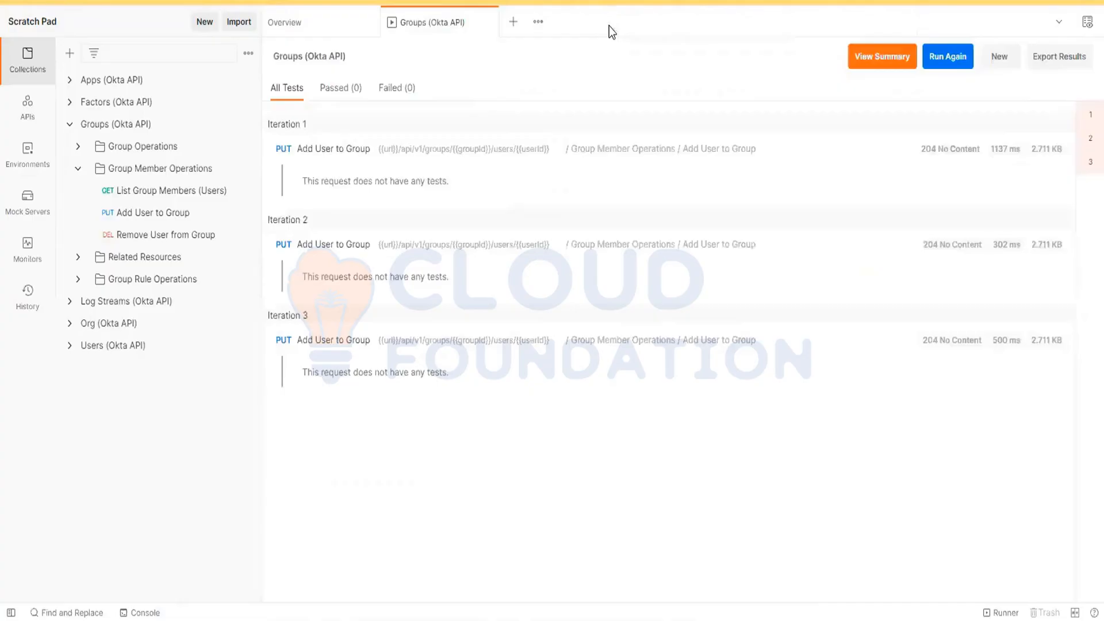
Step: Open a new Runner and look over its data file selection and Iterations setting
click(1001, 612)
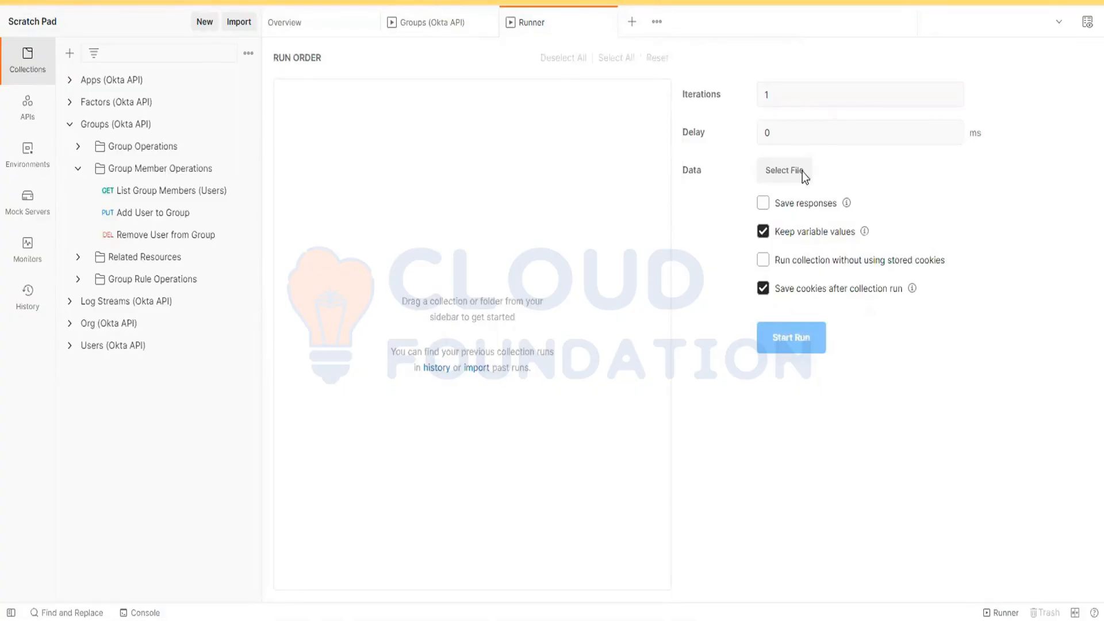
click(786, 175)
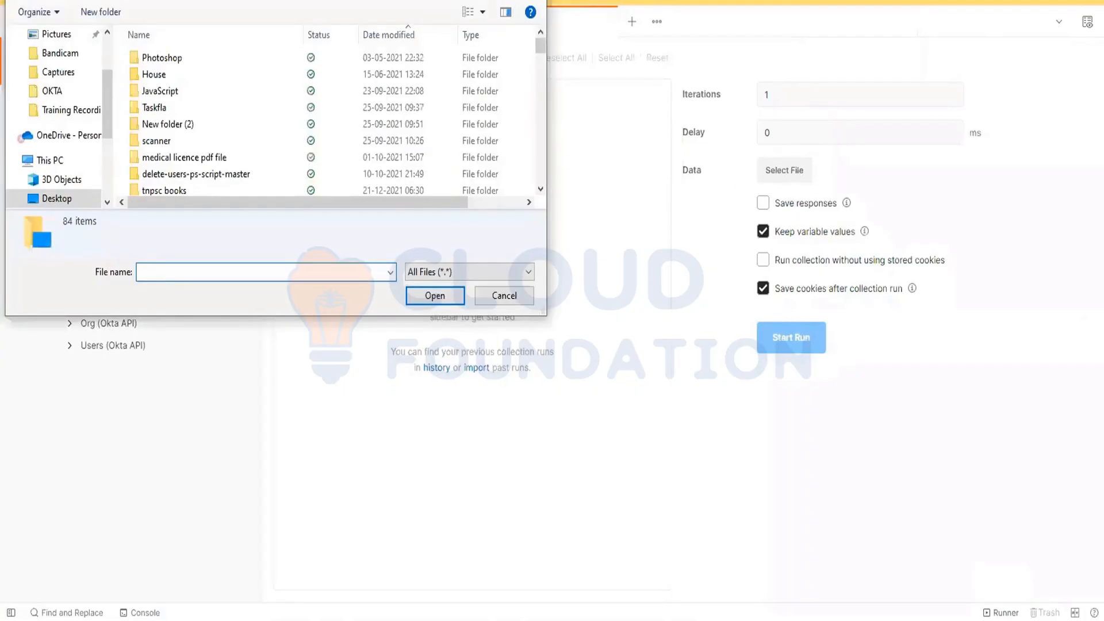
key(Escape)
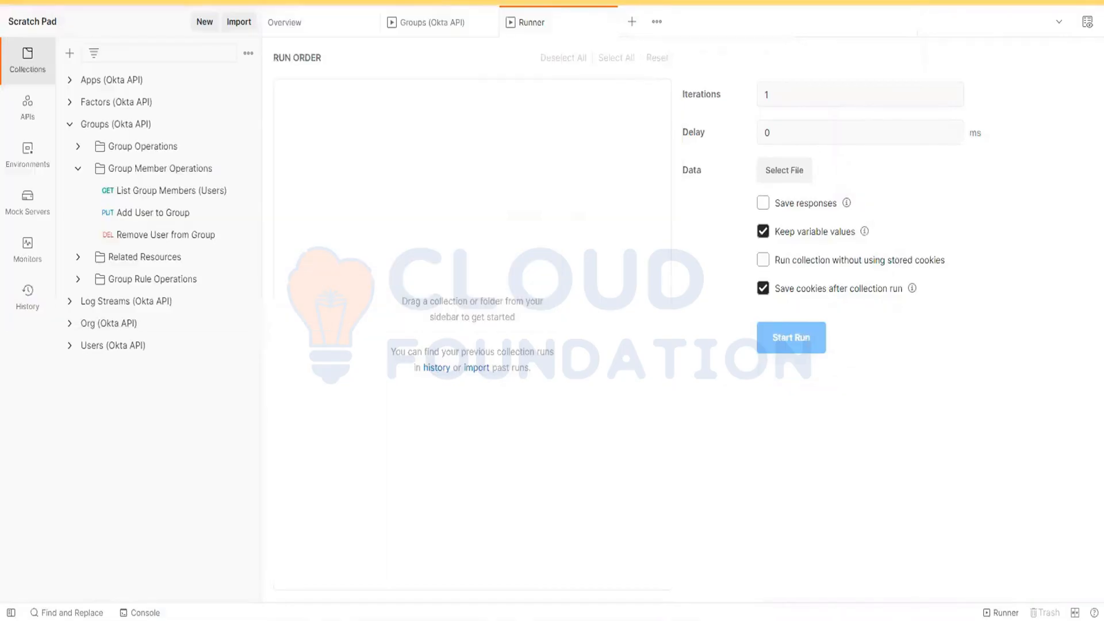
double_click(788, 95)
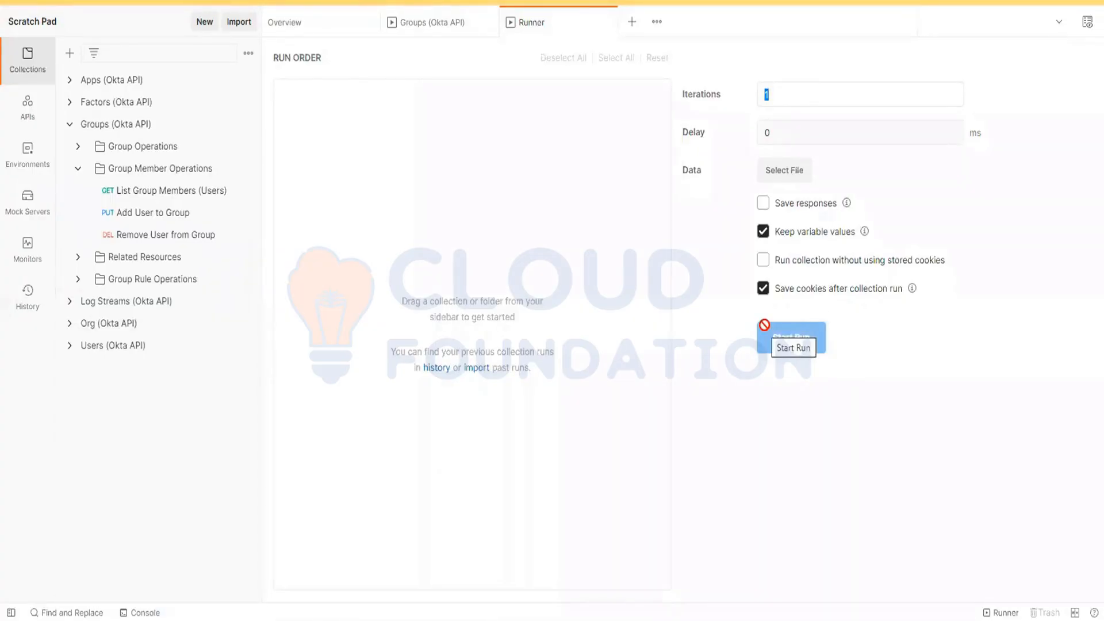
click(953, 592)
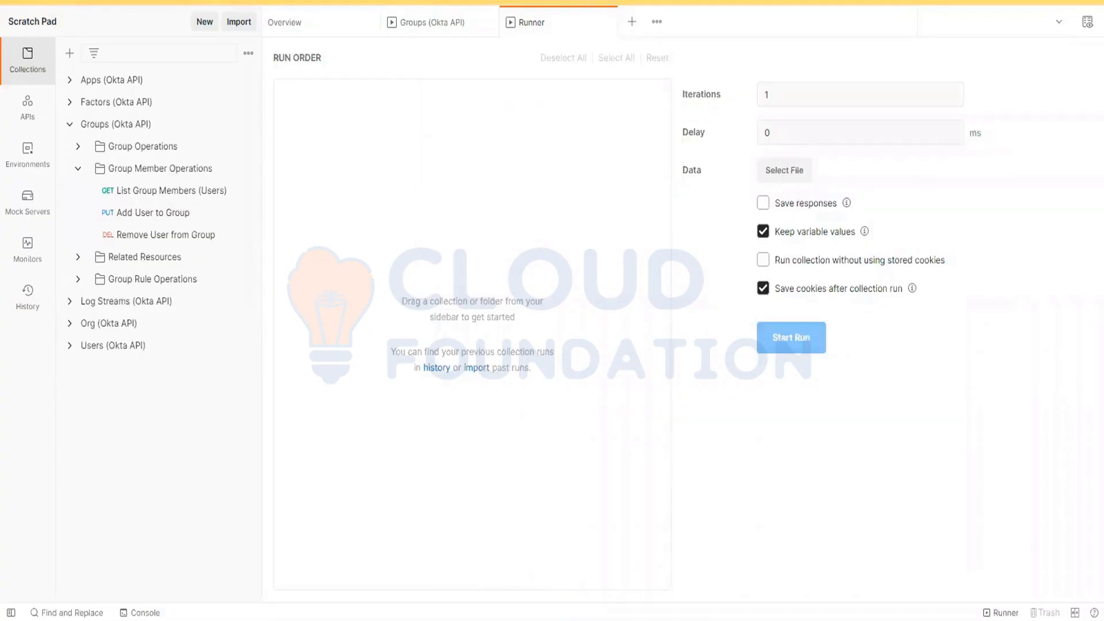
Step: Open the Console to examine the logged PUT requests of the group run
click(144, 612)
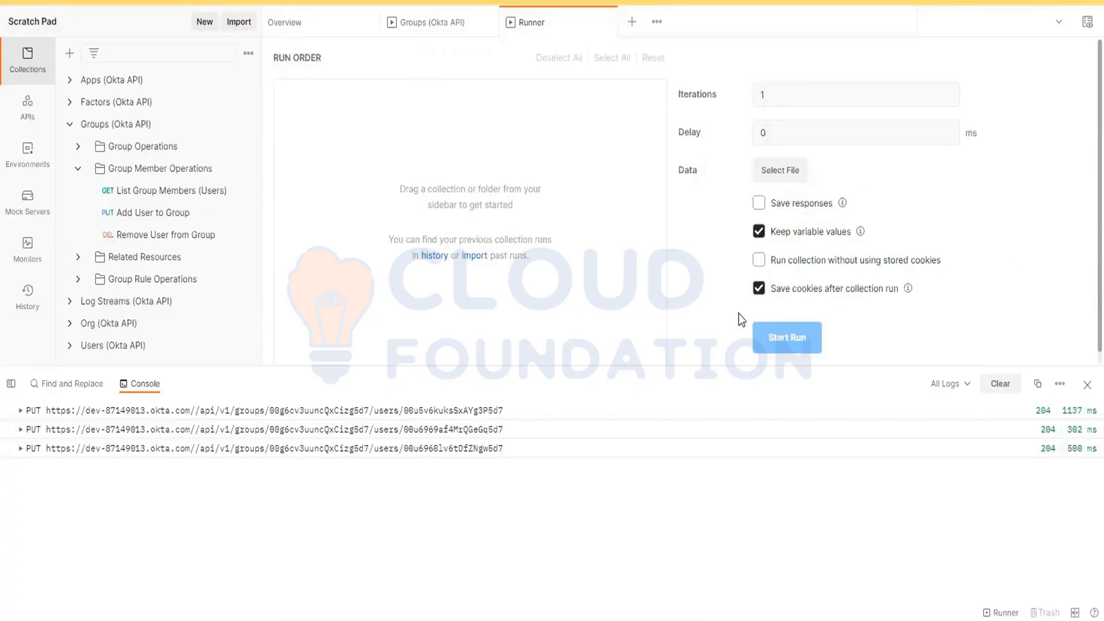
Step: Close the Console and, in the Notepad++ training notes, move "bulk user addiiton to group api" from the pending line to Day 18, adding a comma
click(1087, 384)
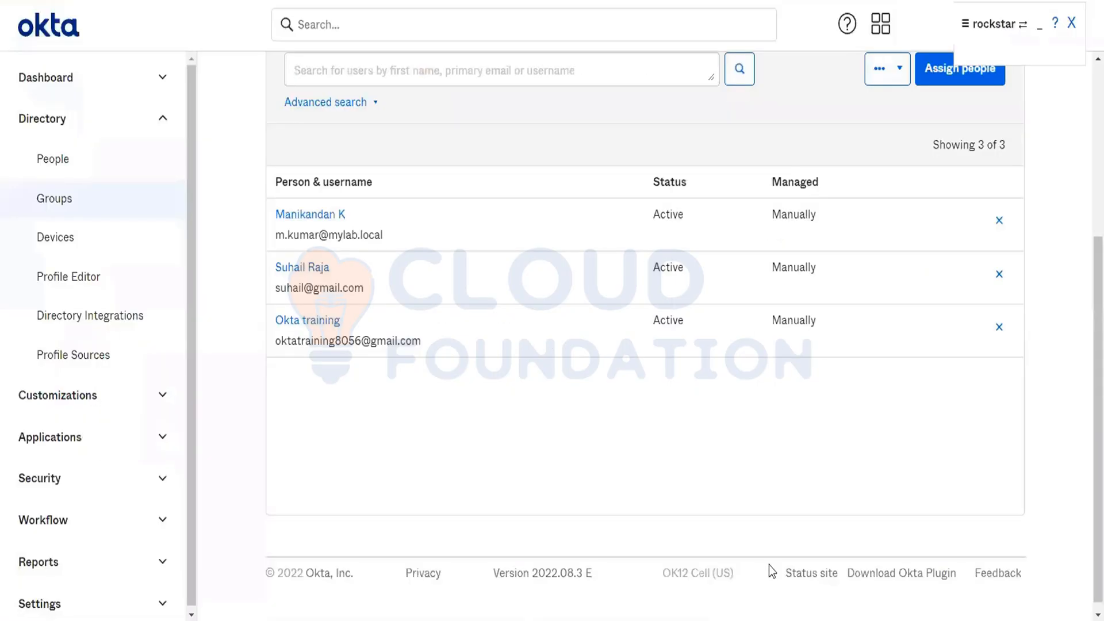
key(alt+Tab)
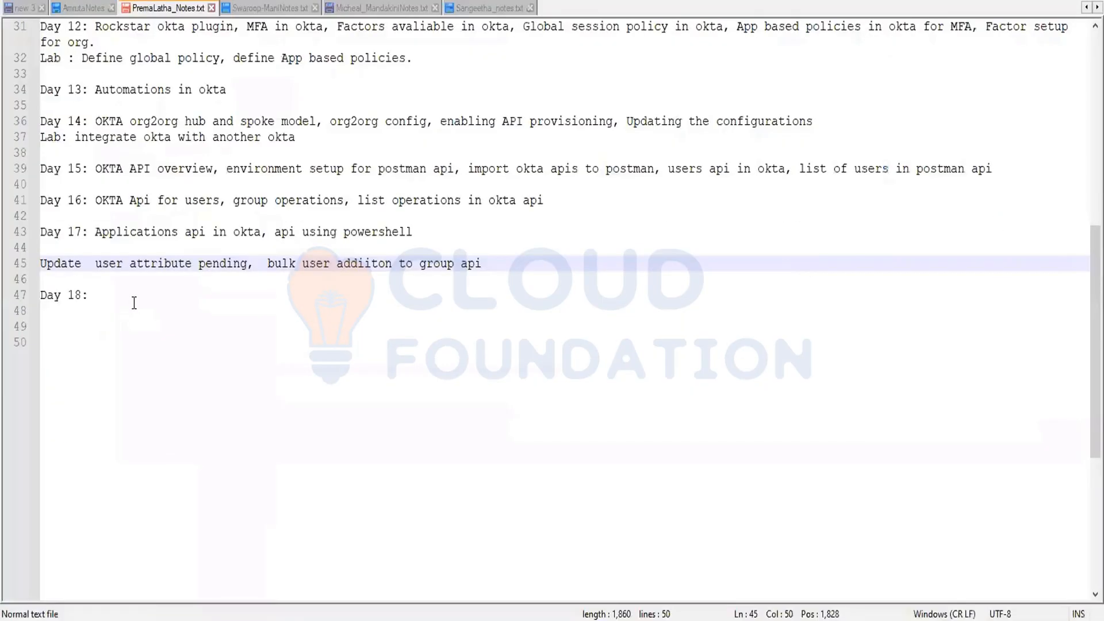
drag(268, 264, 488, 264)
key(ctrl+c)
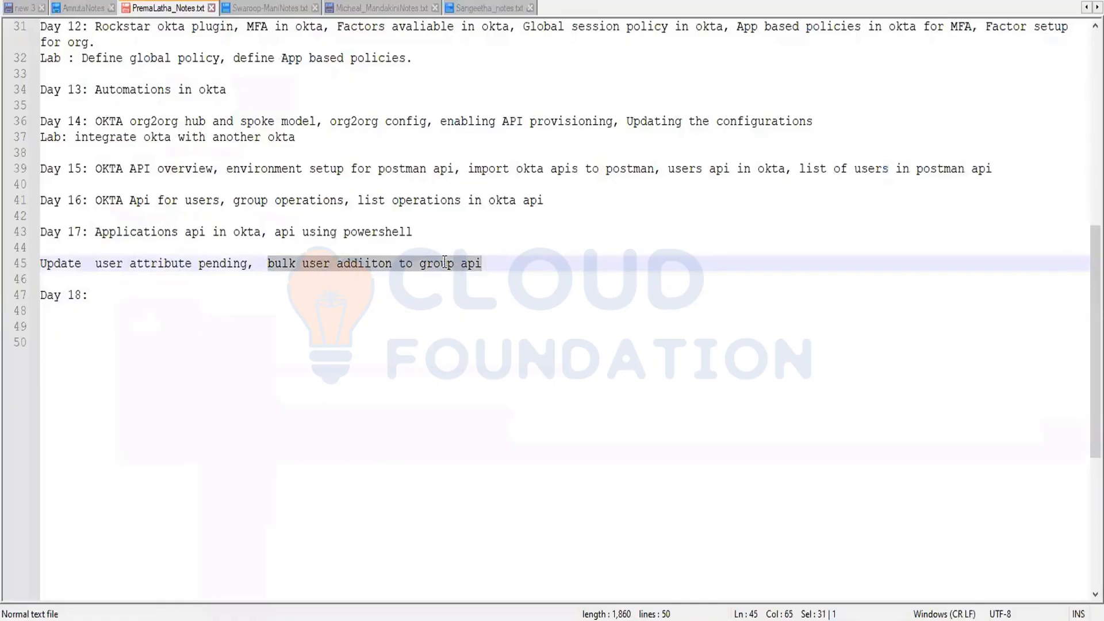
key(Delete)
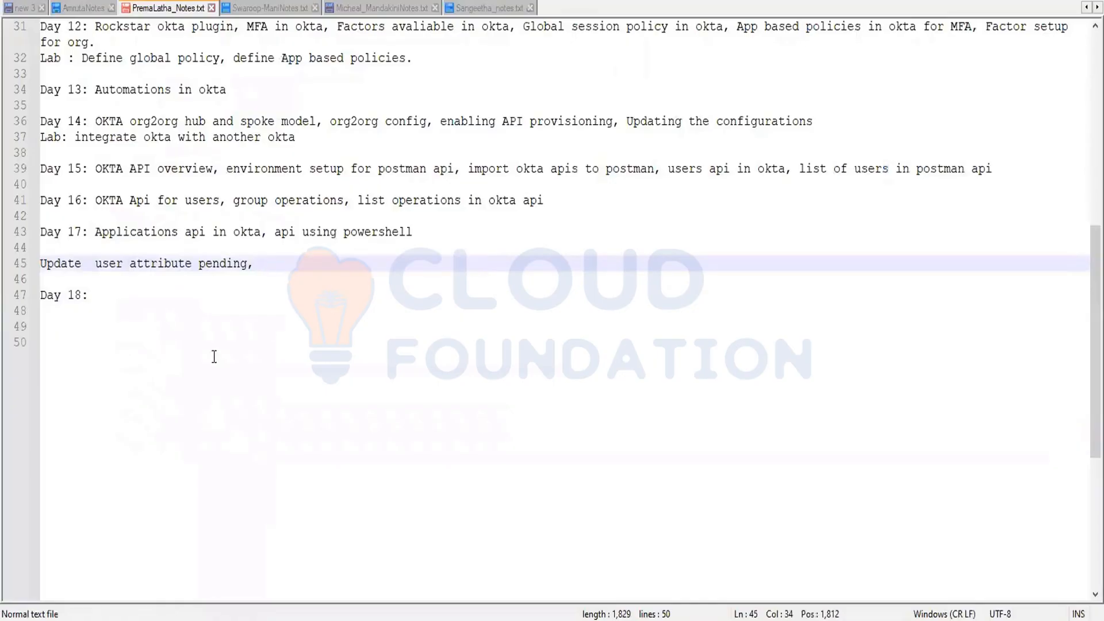
click(136, 295)
key(ctrl+v)
text(,)
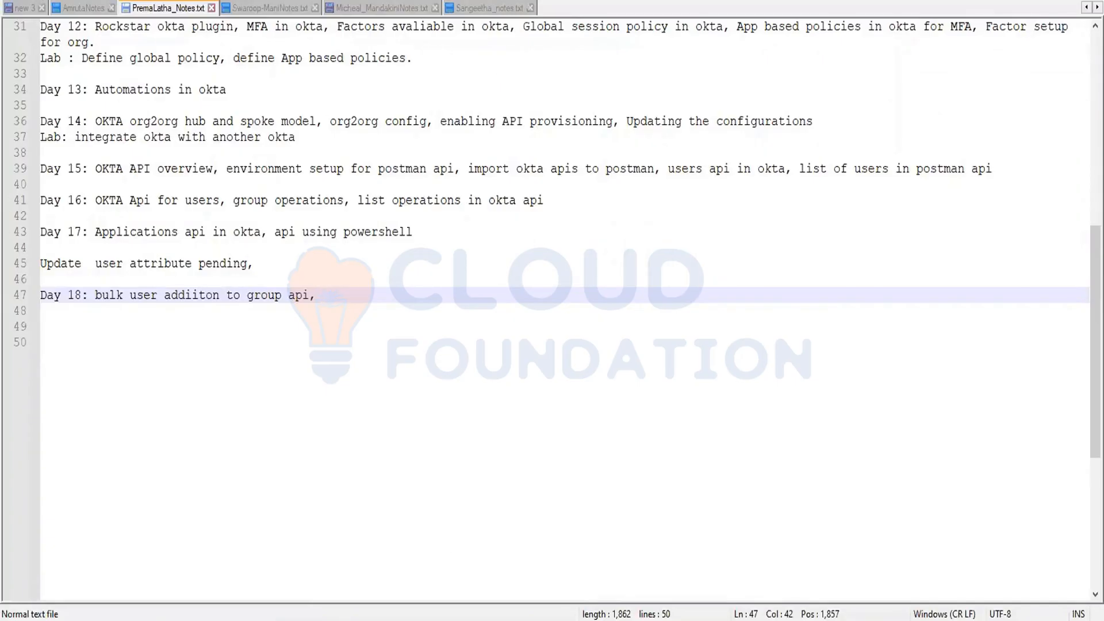
Step: In a new Chrome tab, search for zoom signup, open the SIGN UP - Zoom result, and start the free sign-up
click(386, 561)
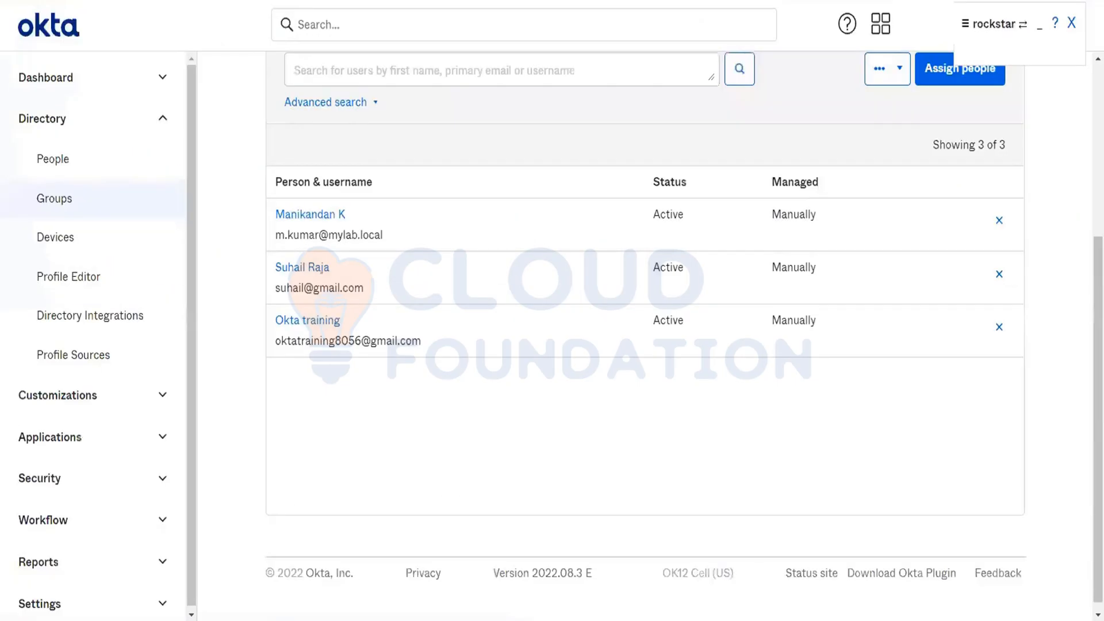
key(ctrl+t)
text(zoom )
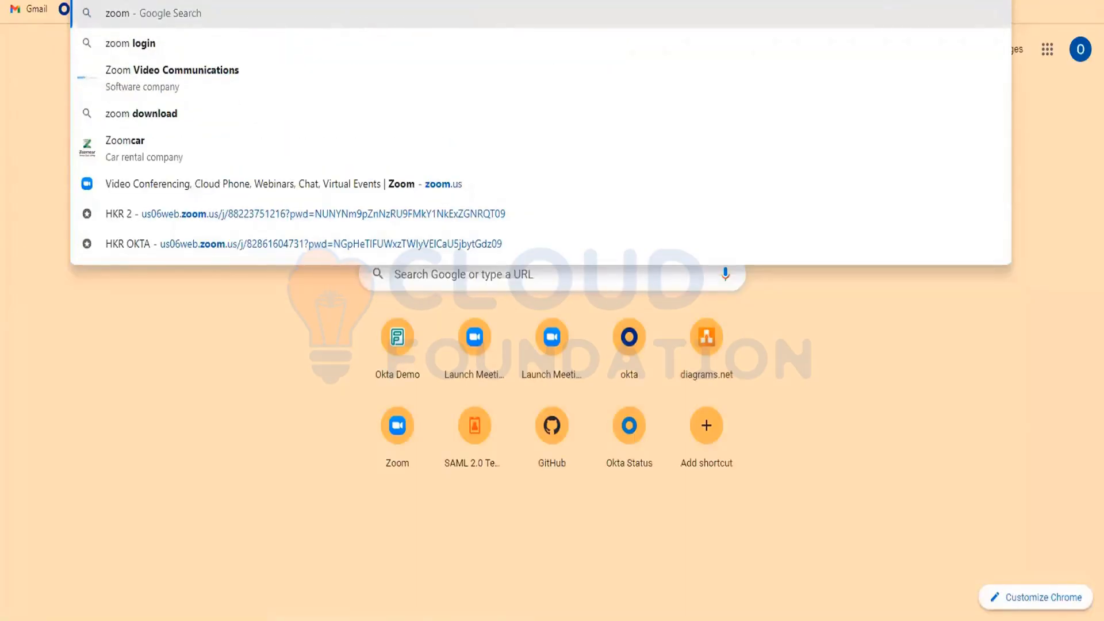
text(signup)
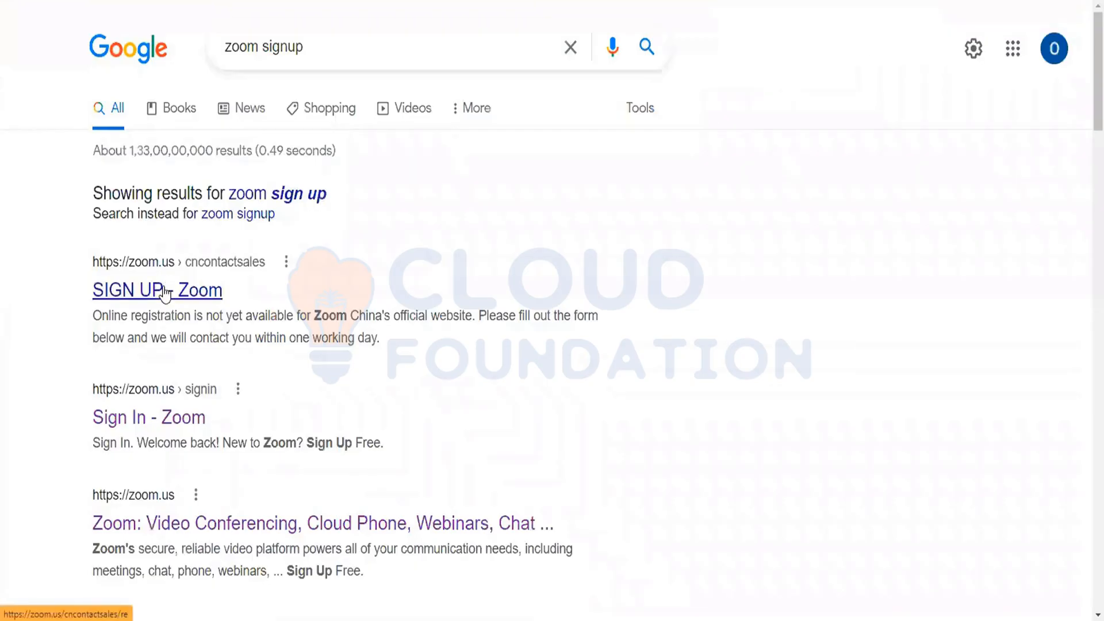
click(165, 291)
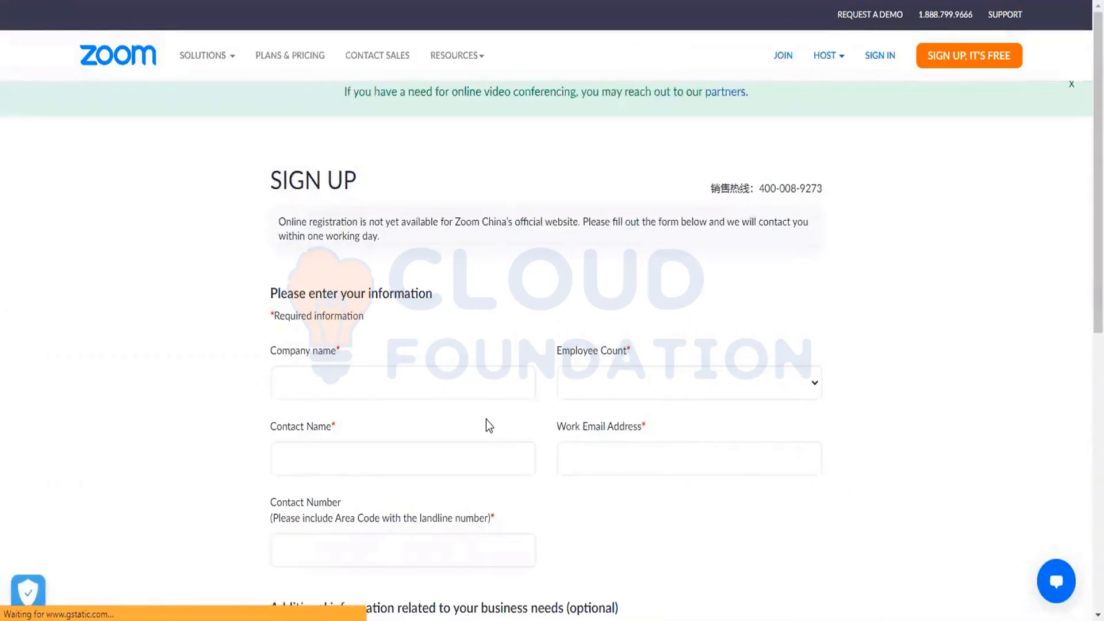
click(961, 54)
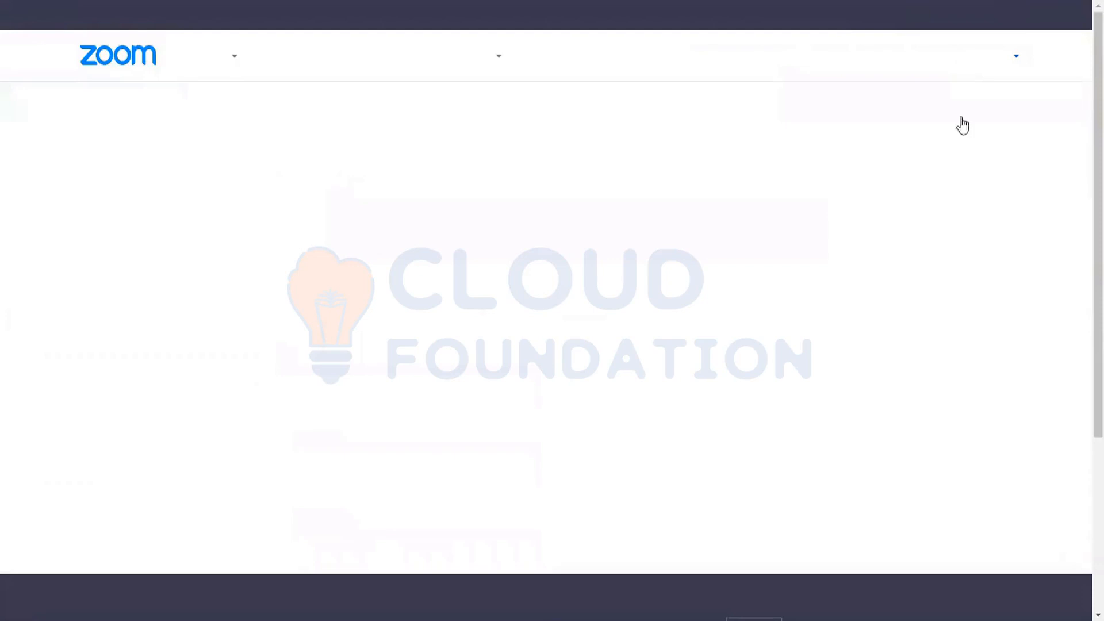
Step: Fill in the month, day and year of birth for the Zoom verification and continue to the sign-up form
scroll(558, 312, down, 5)
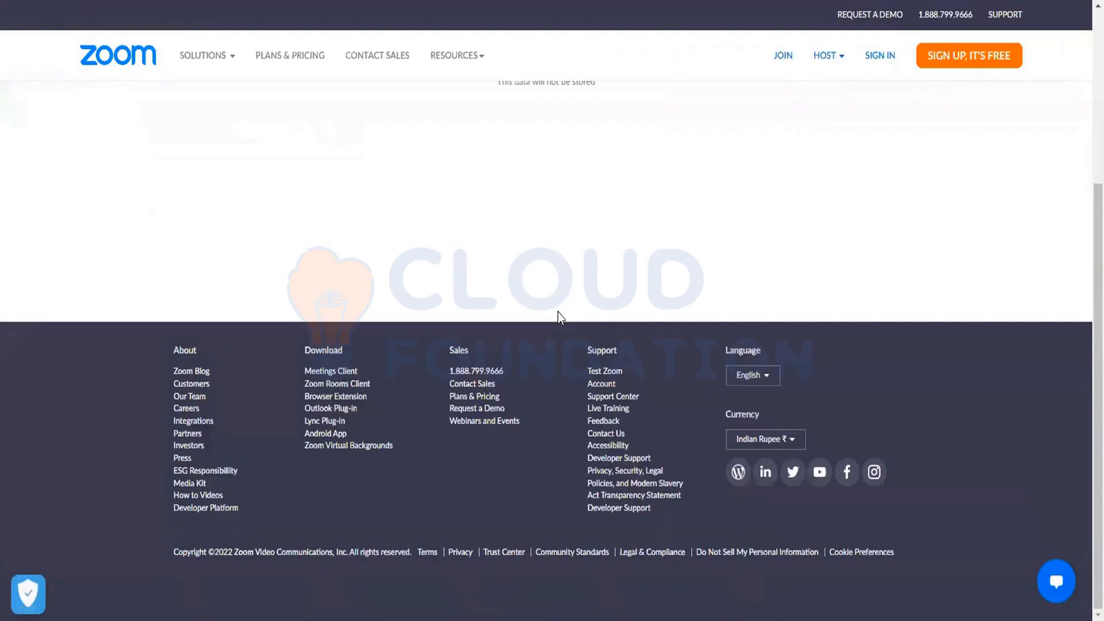
scroll(557, 315, up, 5)
click(474, 225)
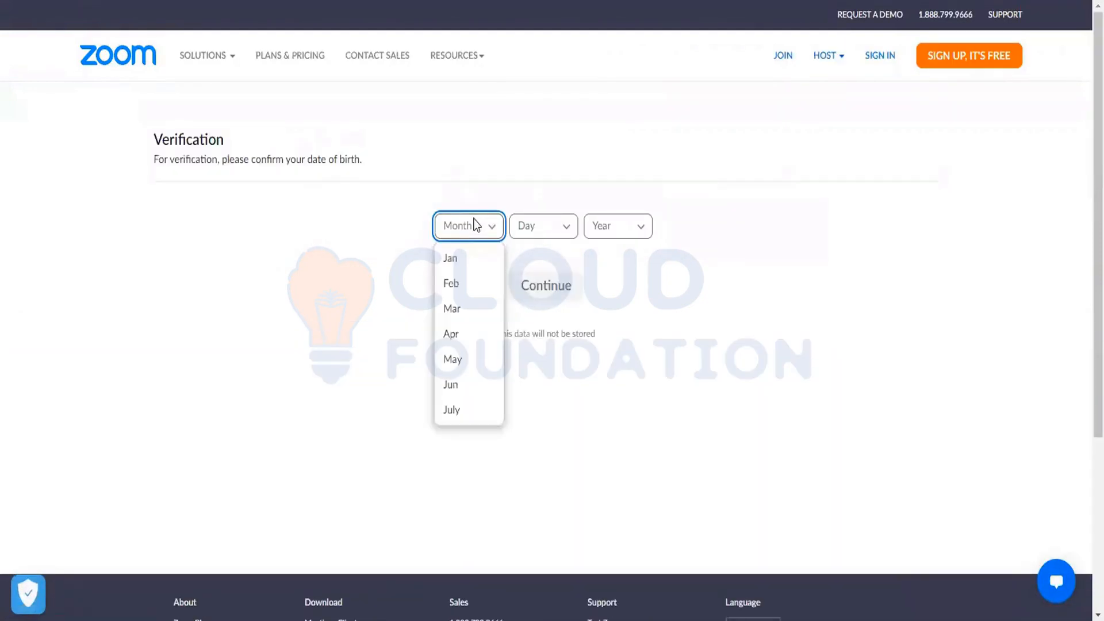
click(460, 309)
click(526, 226)
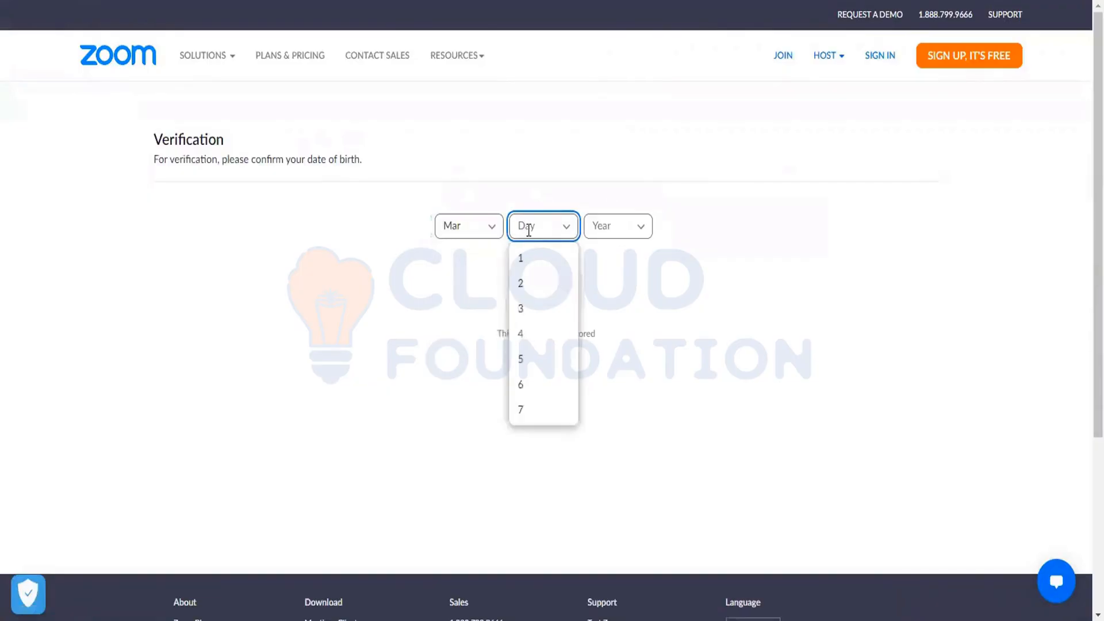
click(535, 306)
click(620, 228)
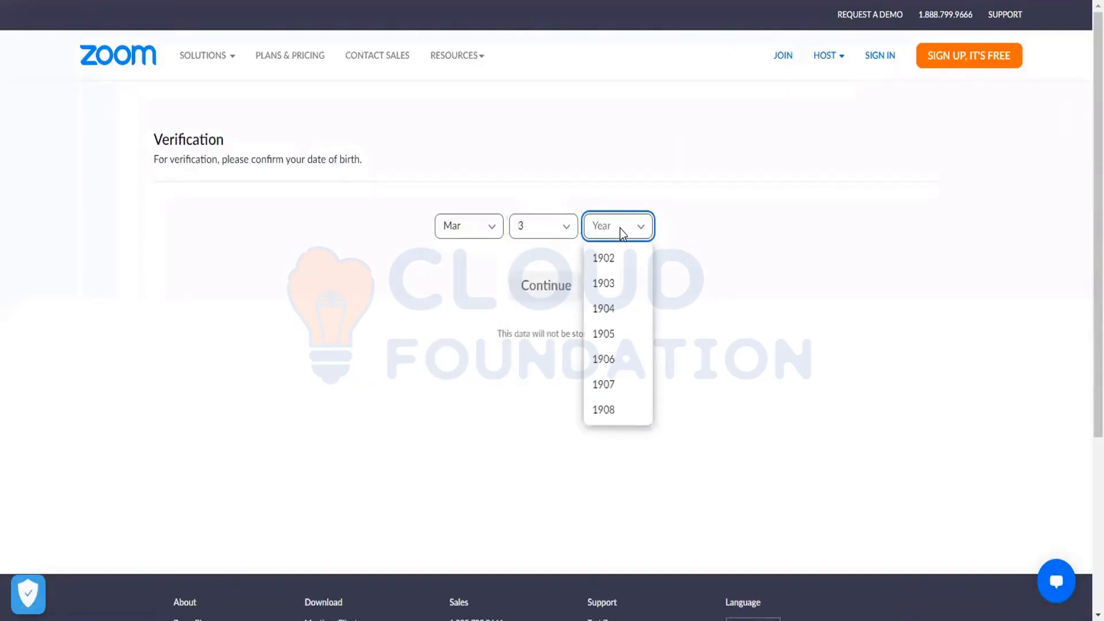
click(630, 384)
right_click(627, 379)
click(534, 282)
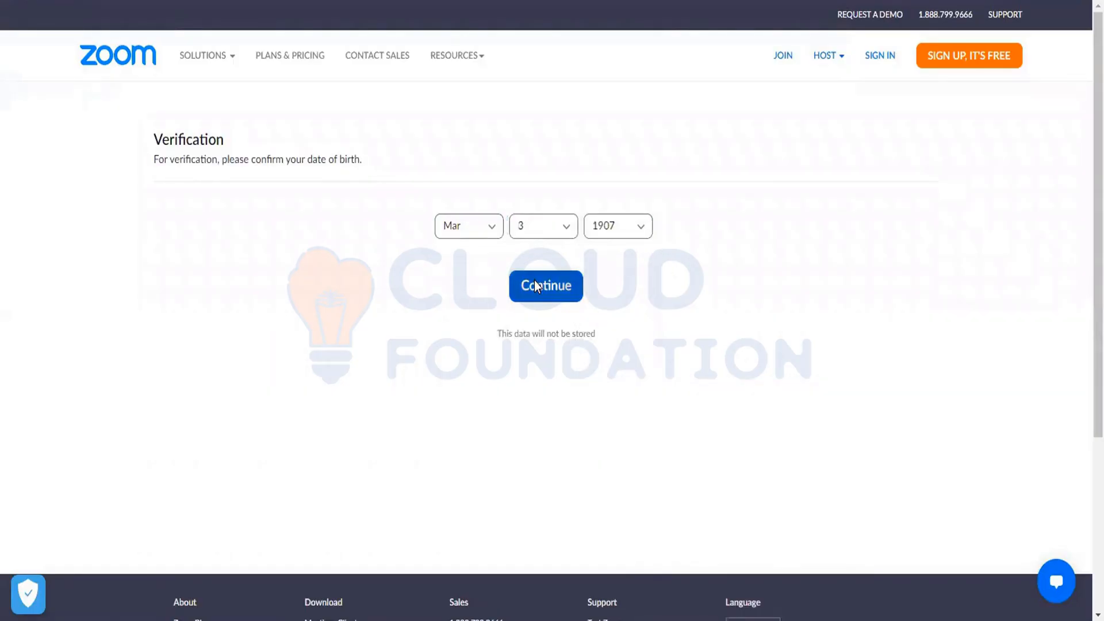
click(534, 285)
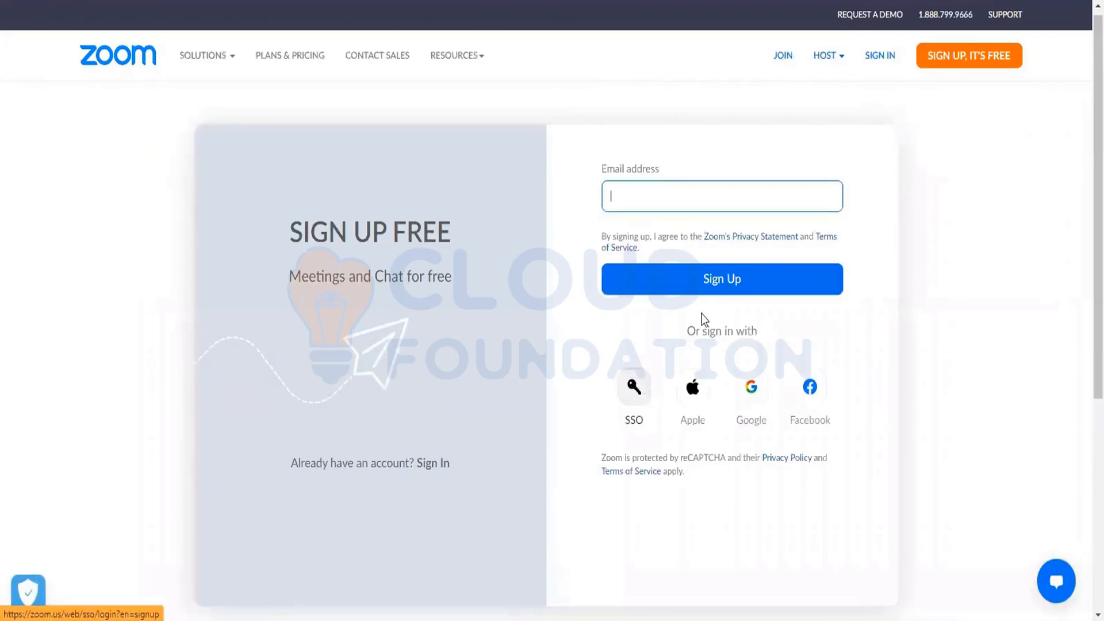
Step: Choose Google as the sign-in method for Zoom and continue with the Okta training account
click(632, 196)
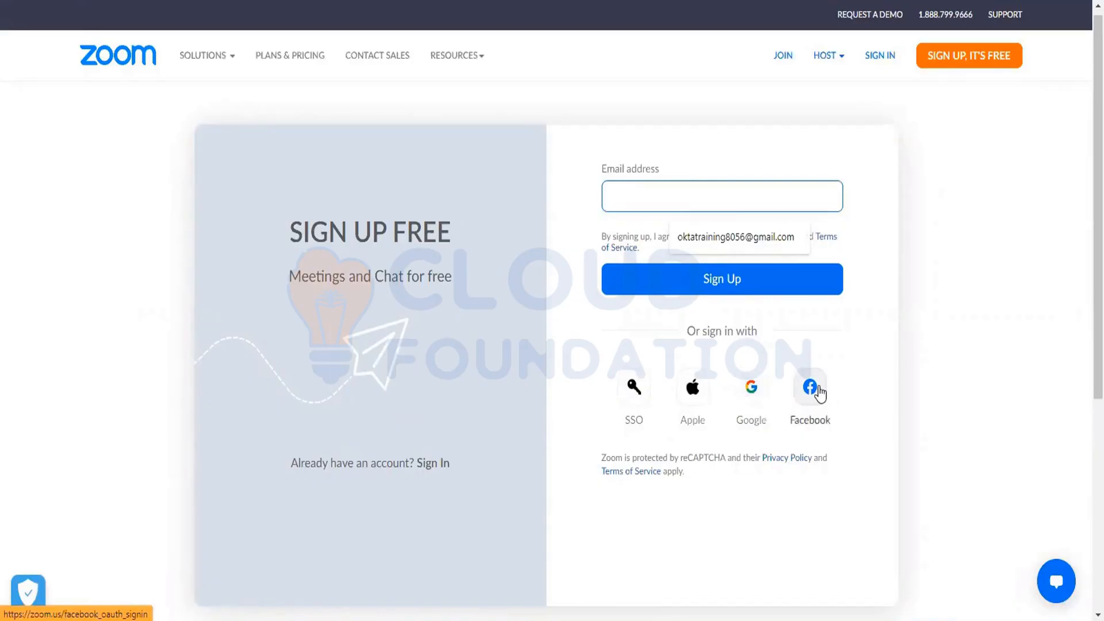
click(751, 396)
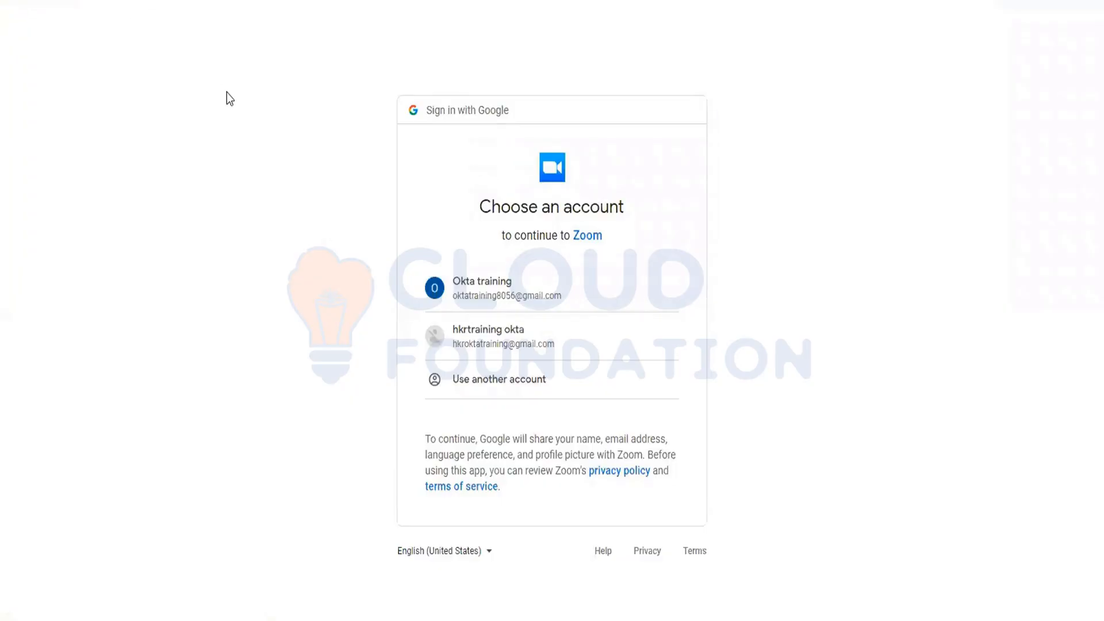
click(496, 307)
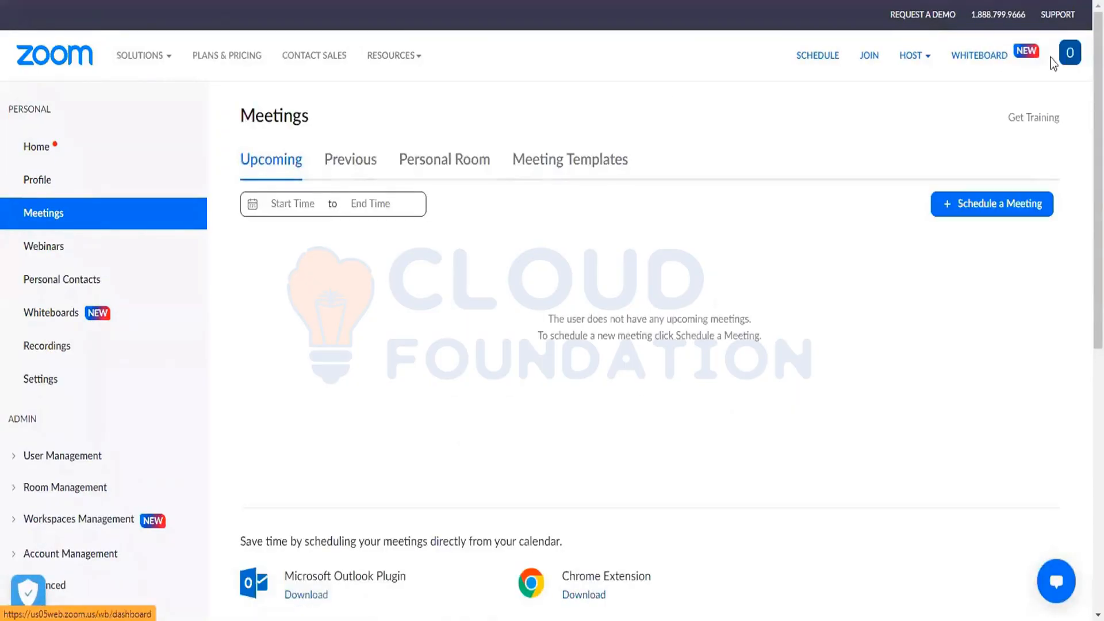
Step: Open the signed-in account's Zoom profile and examine its personal details, including the time zone
click(1073, 62)
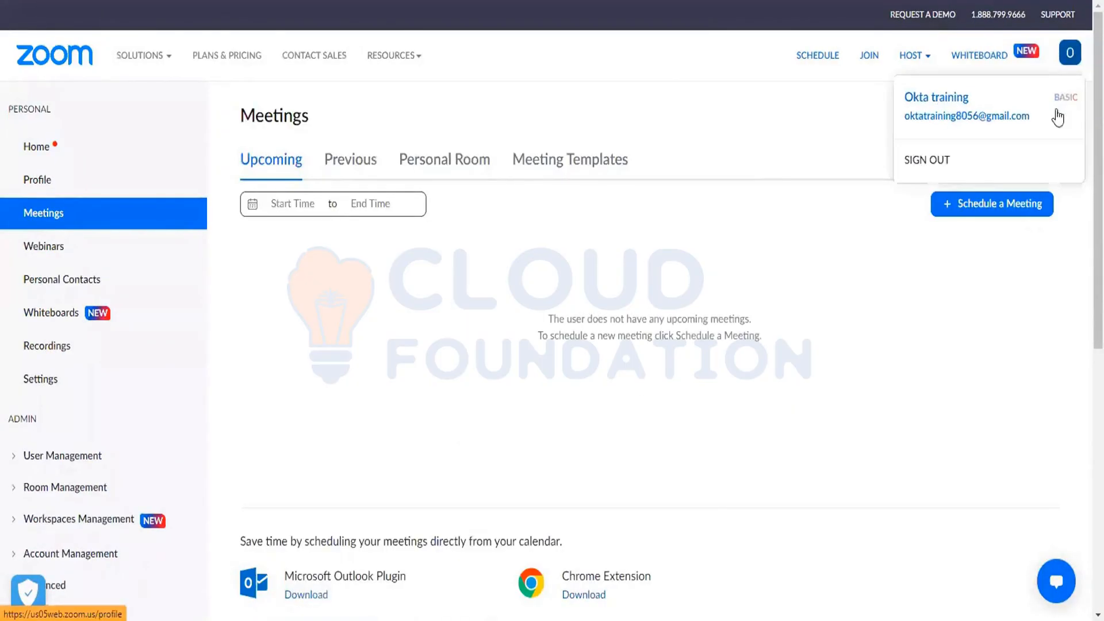
click(959, 117)
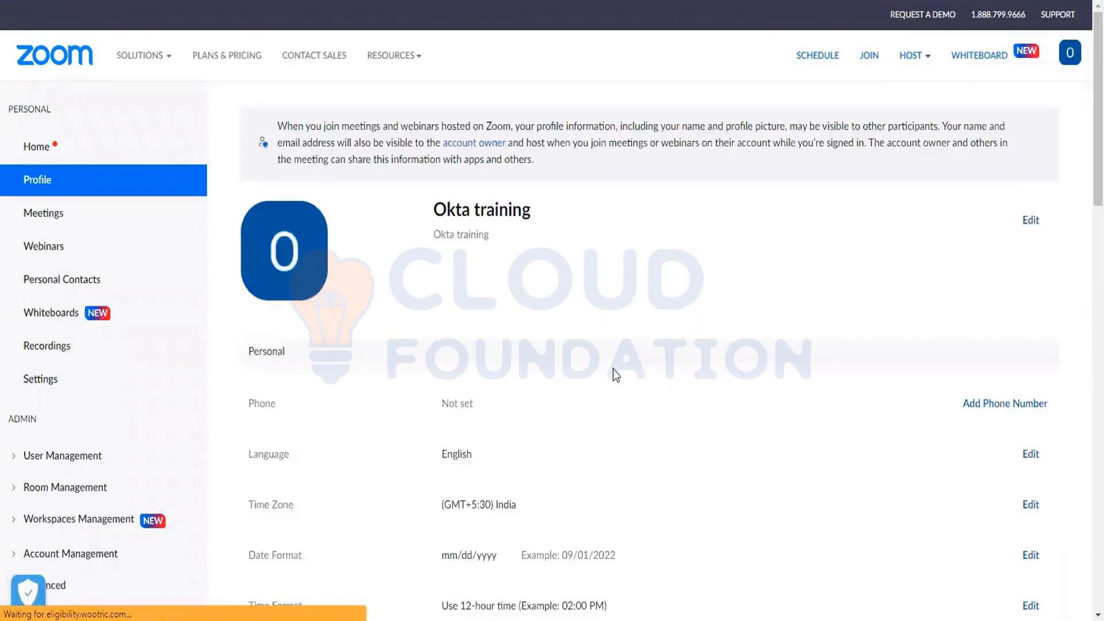
scroll(613, 369, down, 4)
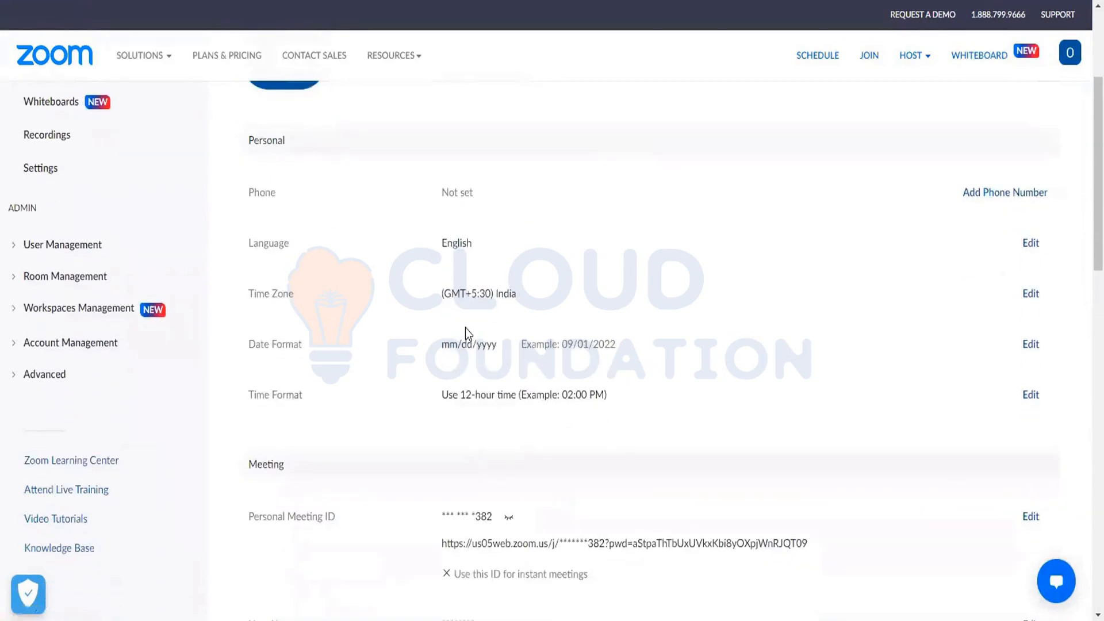
triple_click(460, 293)
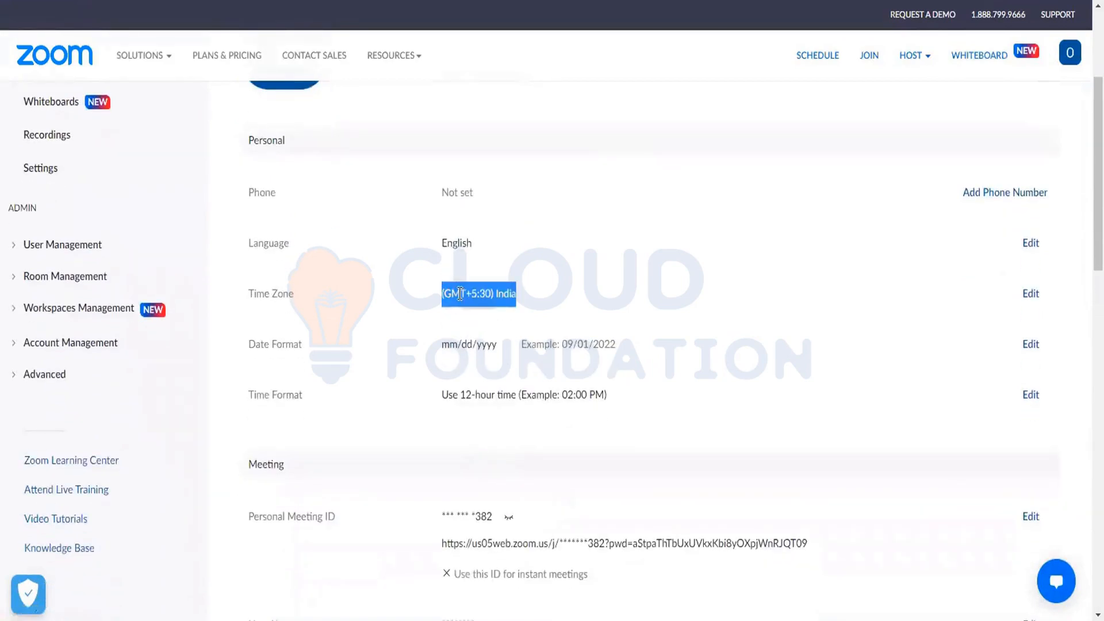
scroll(526, 421, down, 6)
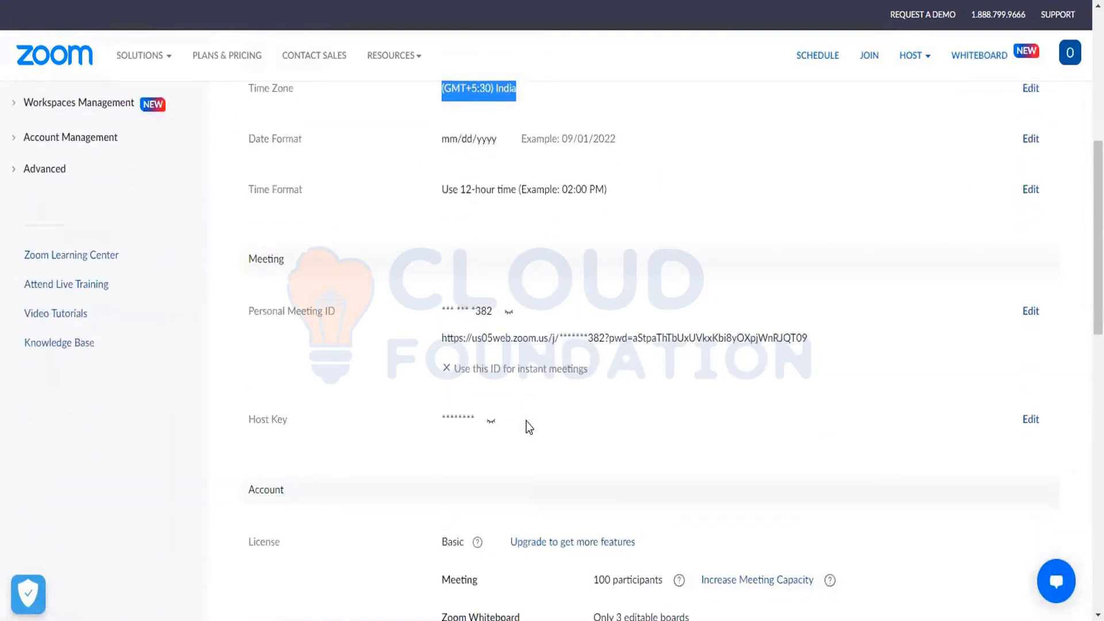
Step: Examine the profile's sign-in email, linked accounts and display name to see what Google shared with Zoom
scroll(527, 421, down, 5)
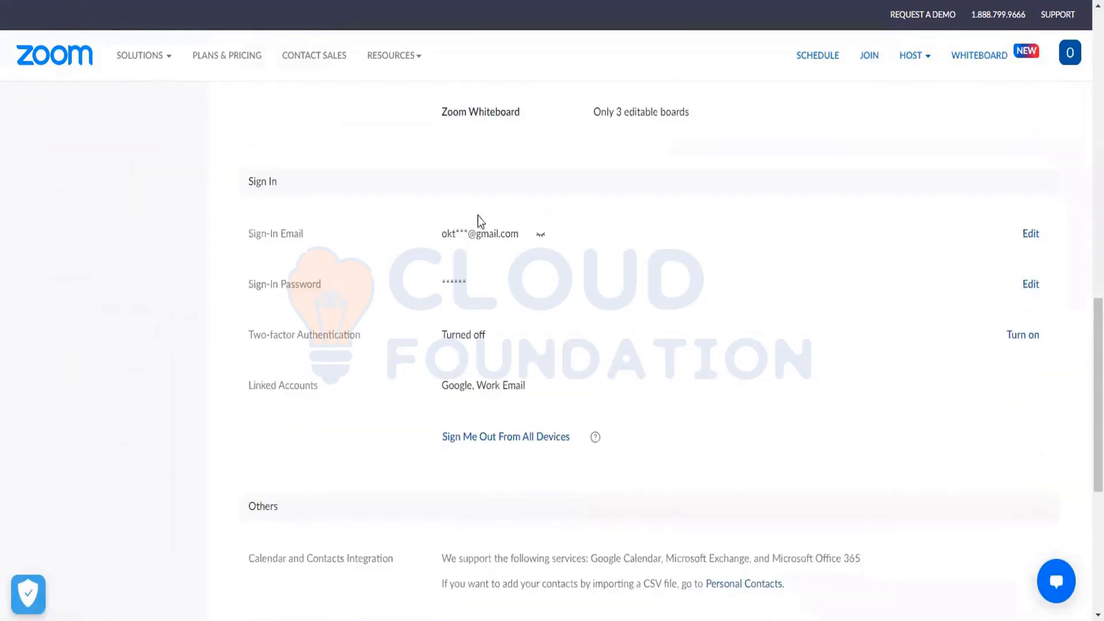
drag(447, 231, 515, 232)
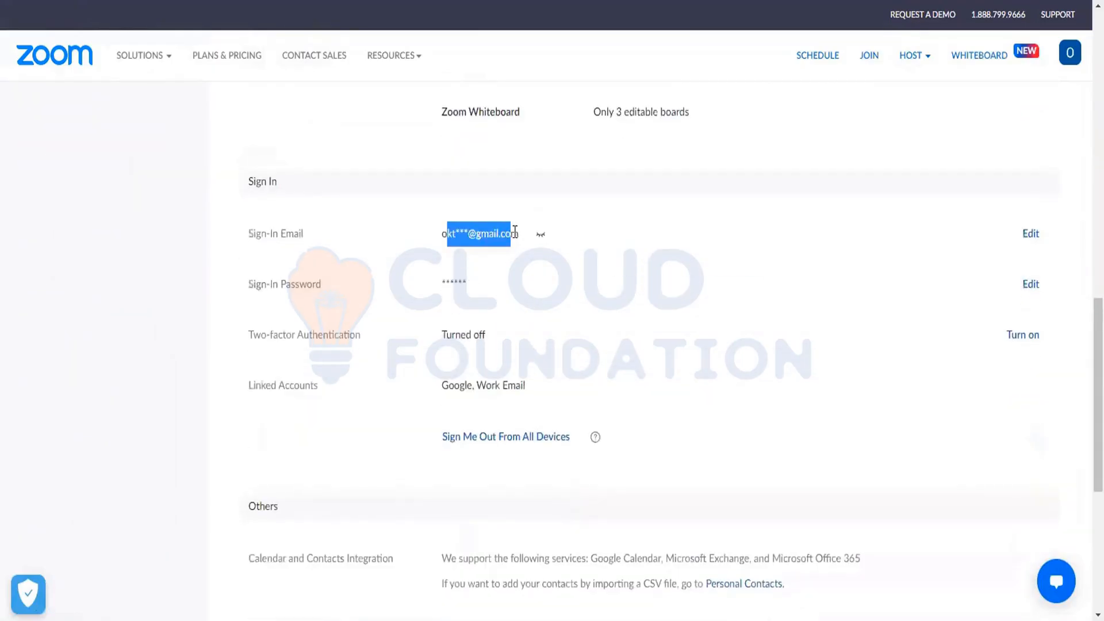
click(514, 231)
scroll(515, 232, down, 4)
scroll(514, 231, up, 12)
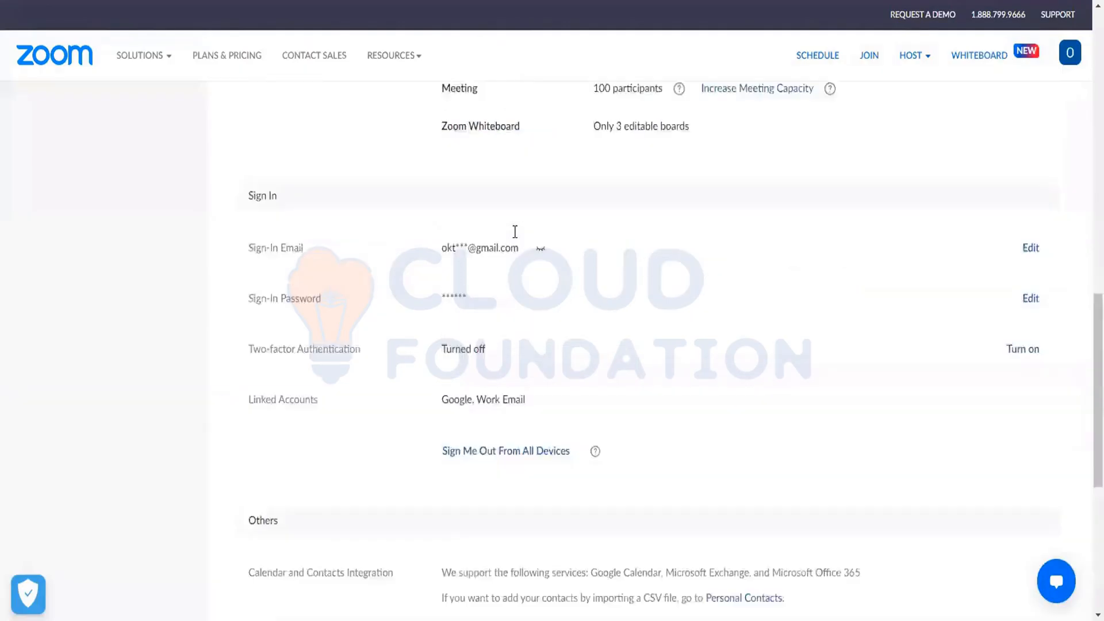
scroll(514, 232, up, 5)
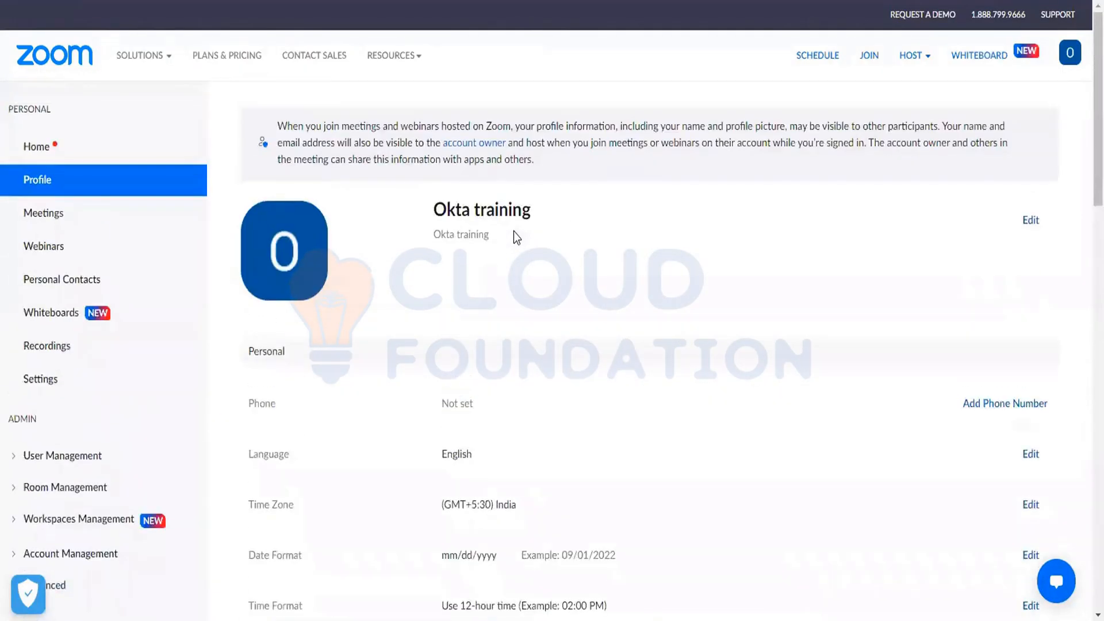
triple_click(467, 235)
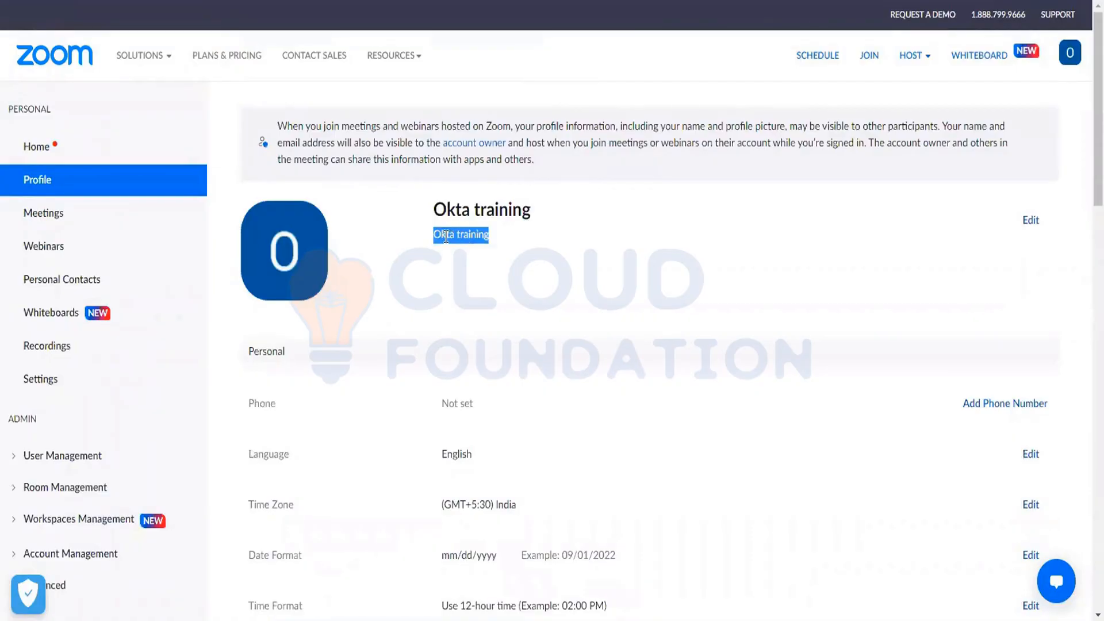
double_click(446, 236)
click(476, 237)
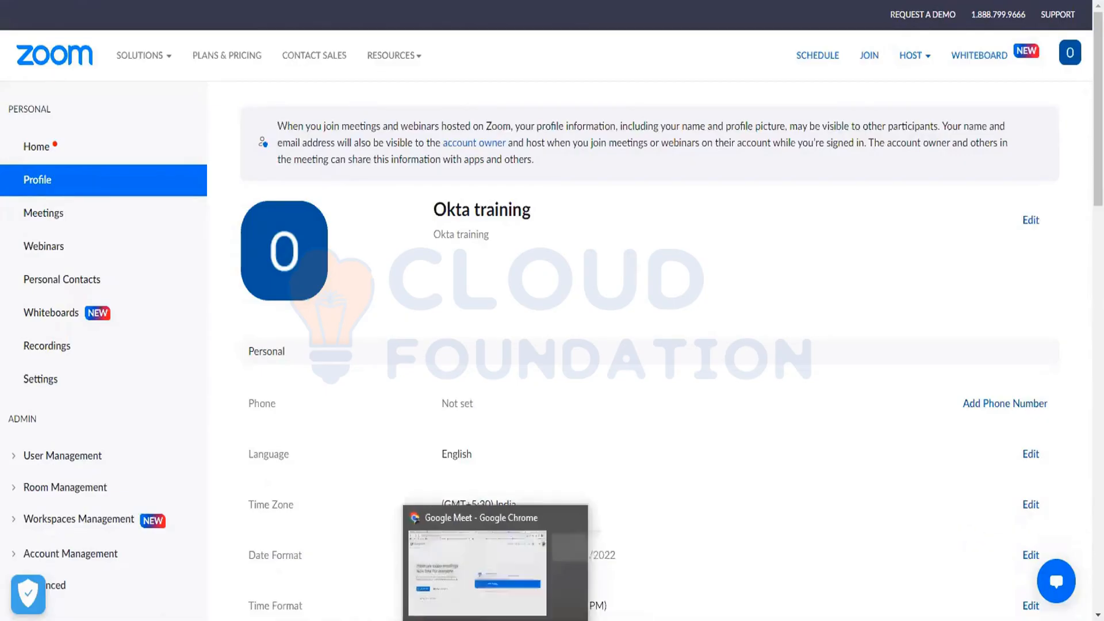
Step: In File Explorer, go to the OKTA folder and select the Open ID Connect presentation
key(alt+Tab)
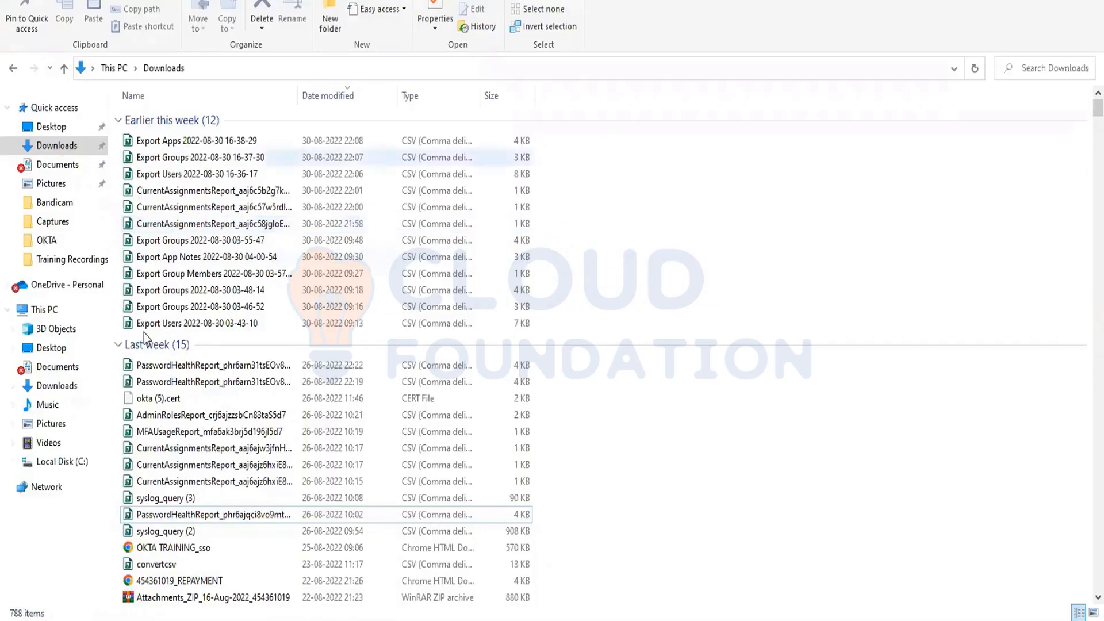
click(49, 242)
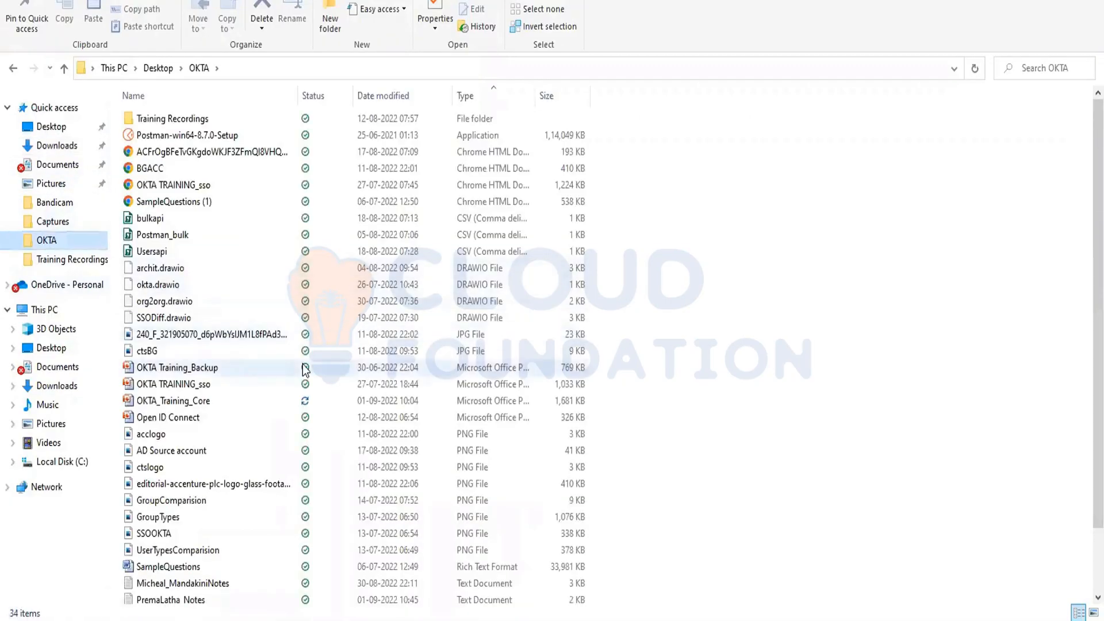
click(179, 423)
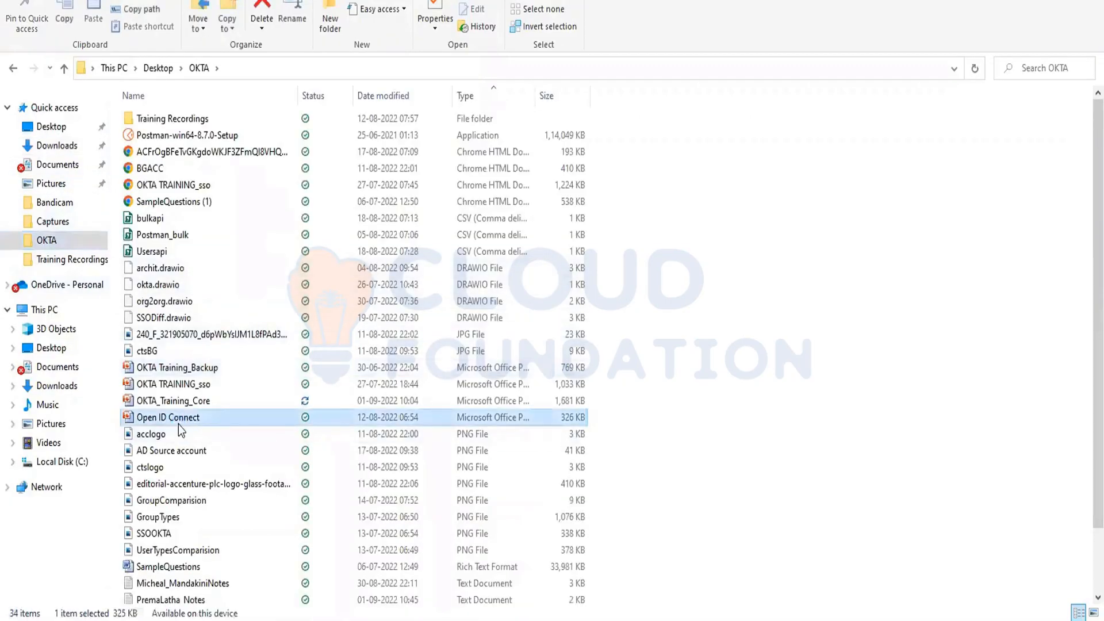
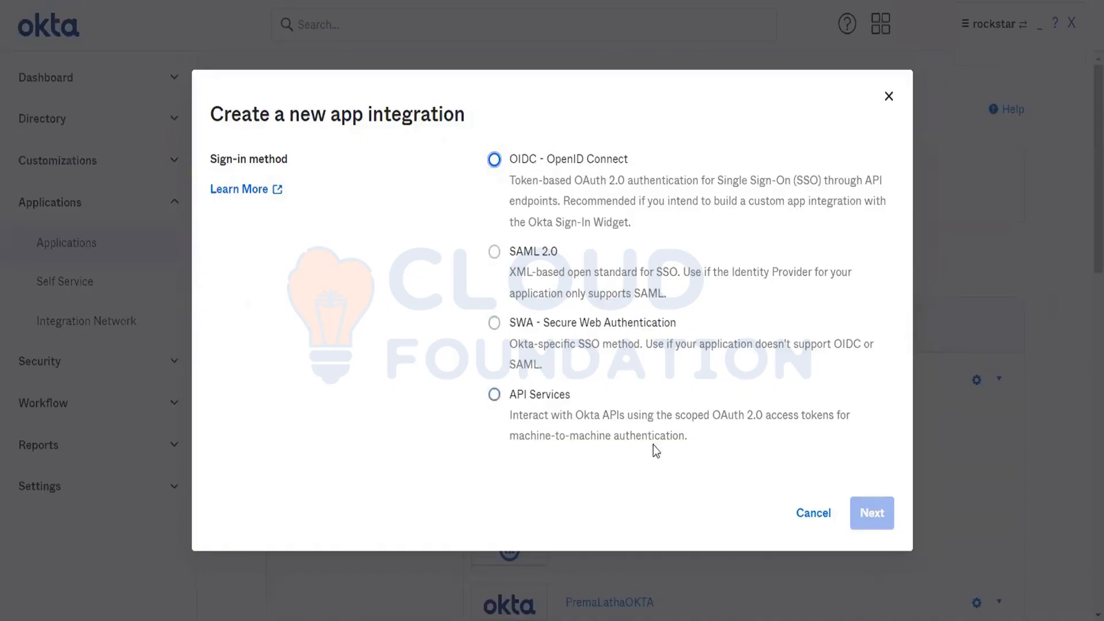
Step: Choose OIDC - OpenID Connect as the sign-in method and Web Application as the application type, and continue to the integration settings
click(564, 160)
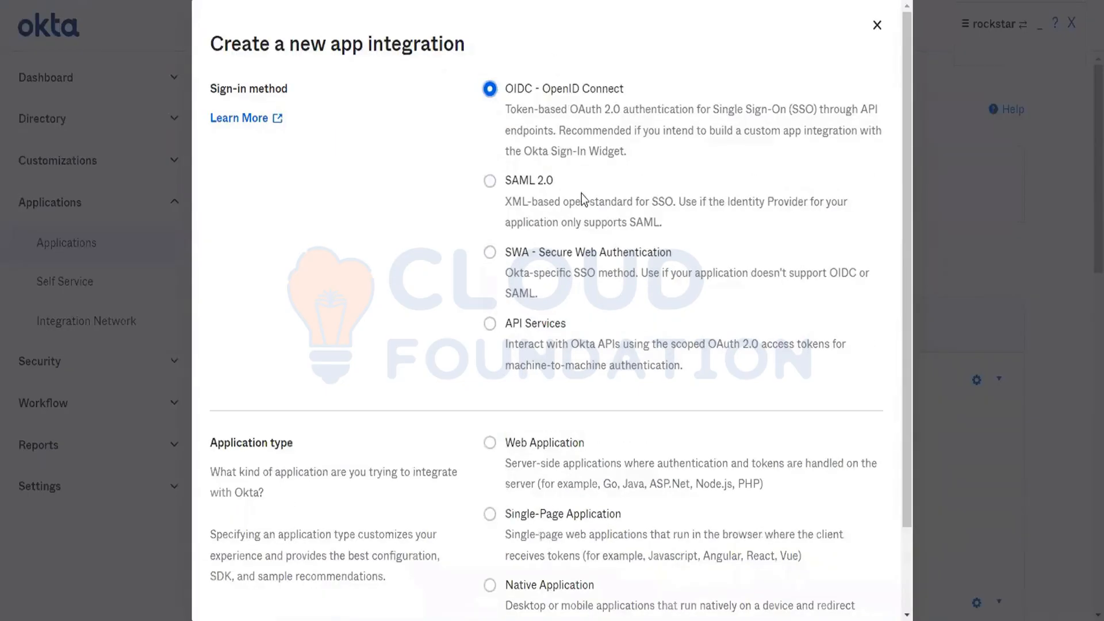
scroll(590, 384, down, 3)
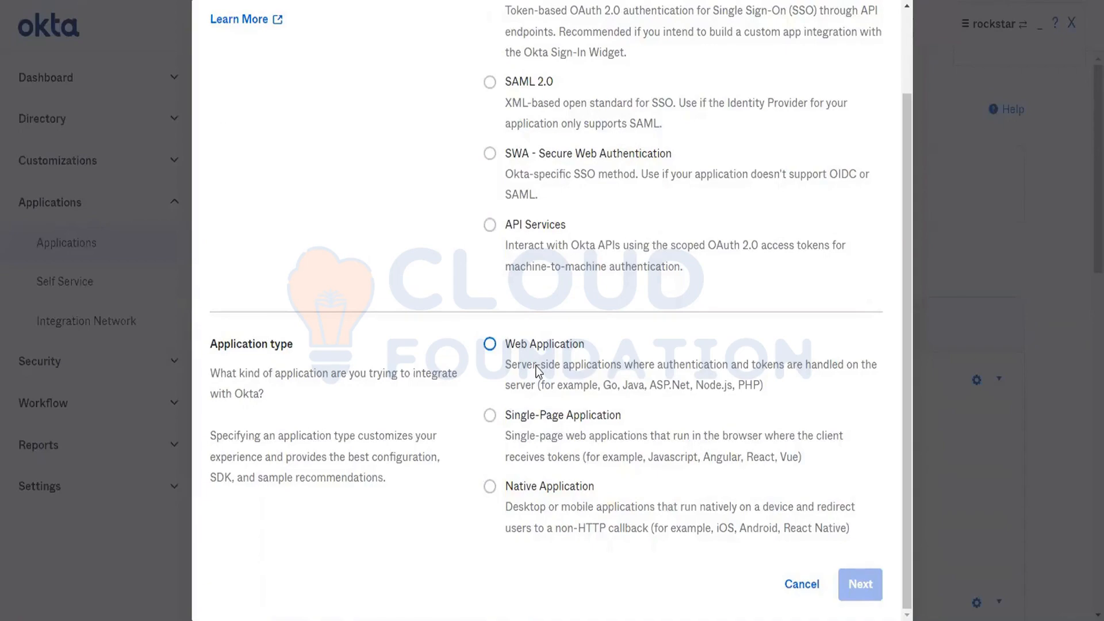
scroll(536, 371, up, 2)
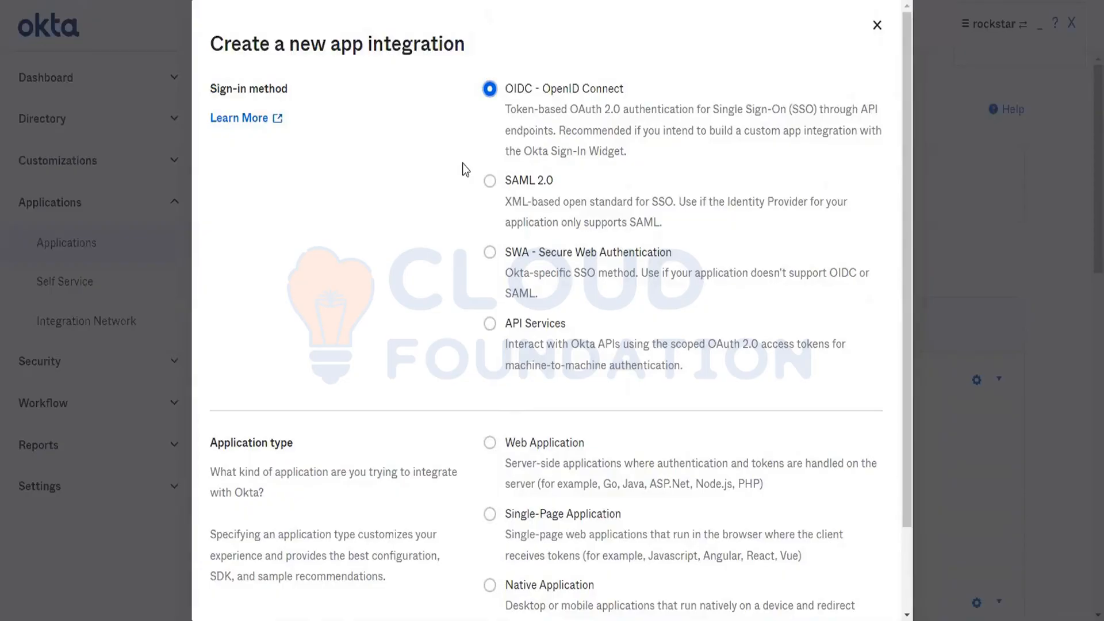
scroll(717, 299, down, 2)
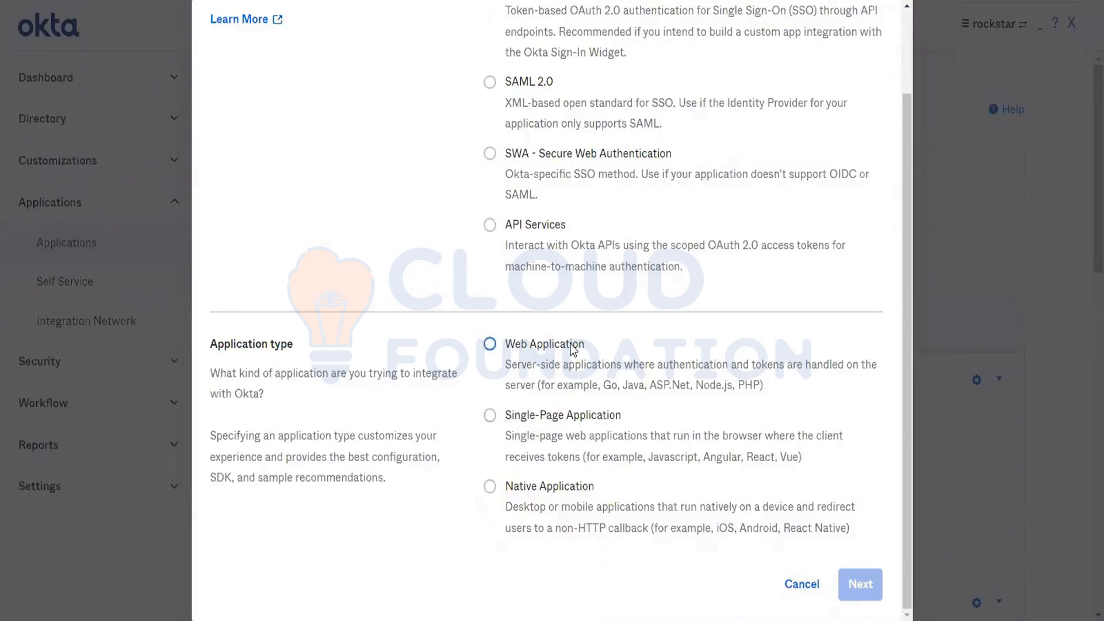
right_click(536, 345)
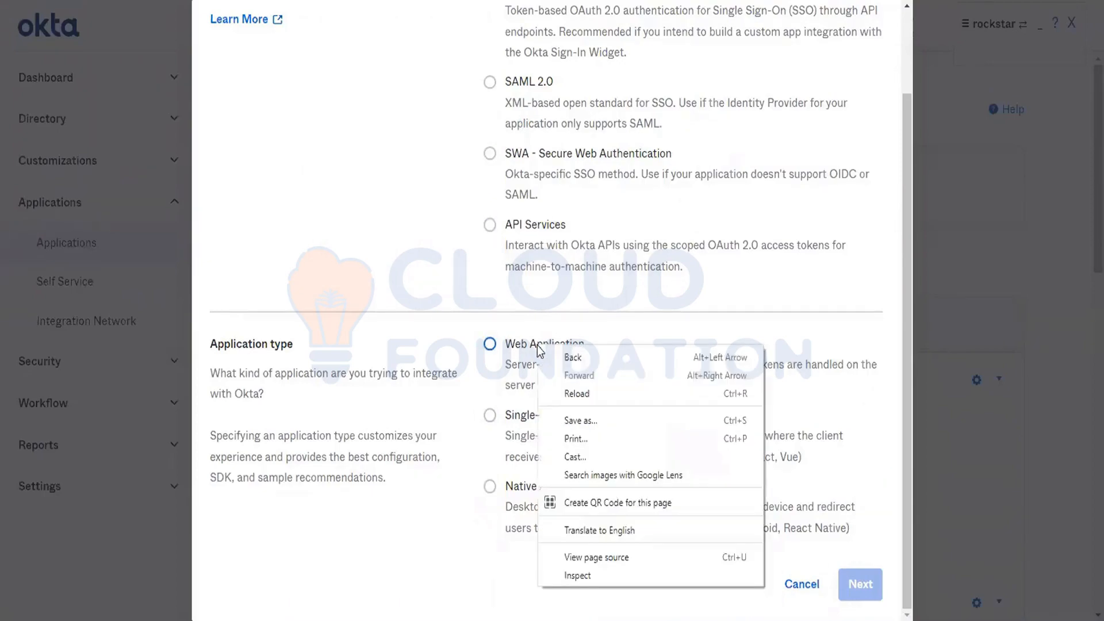
key(Escape)
click(512, 344)
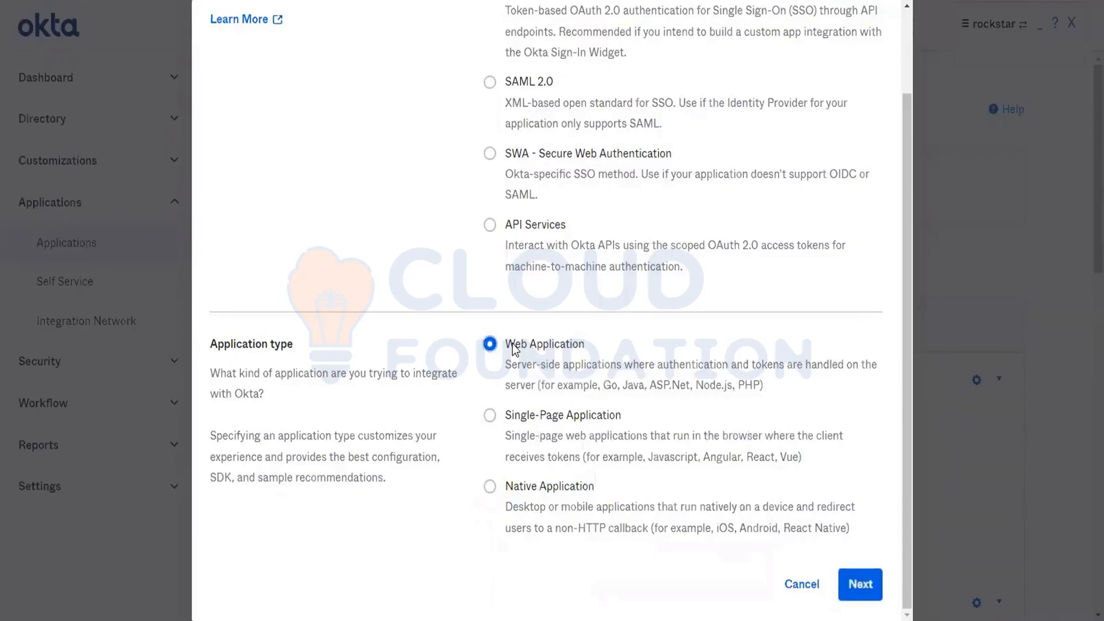
click(861, 581)
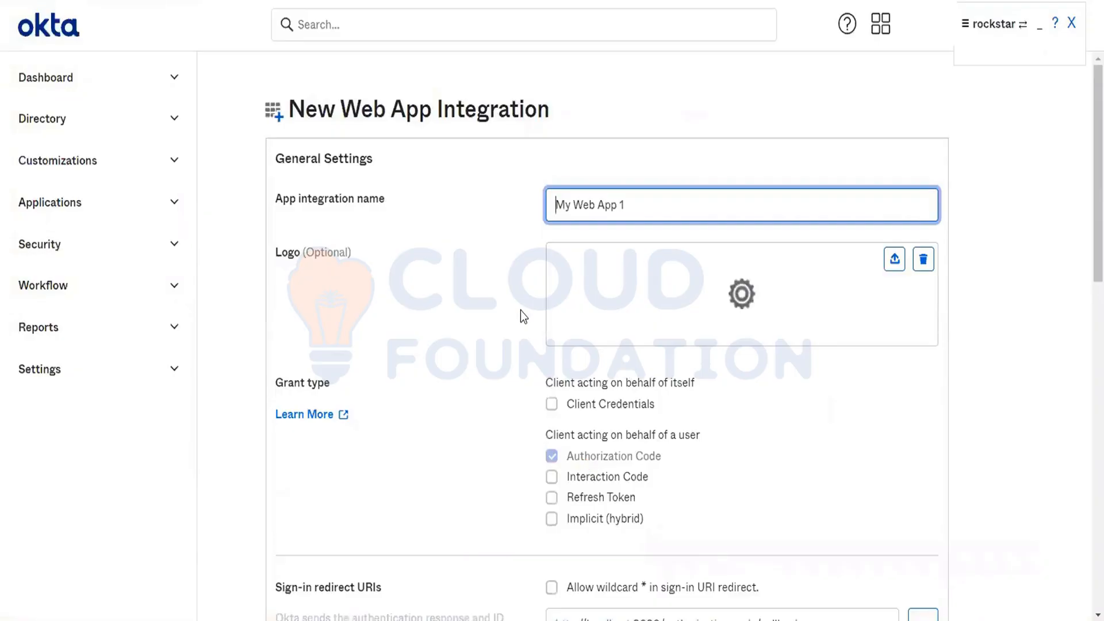
Step: Examine the app name and grant types, comparing them with the Oauth Flows slide in the Open ID Connect presentation, and return to Okta
click(635, 211)
triple_click(581, 205)
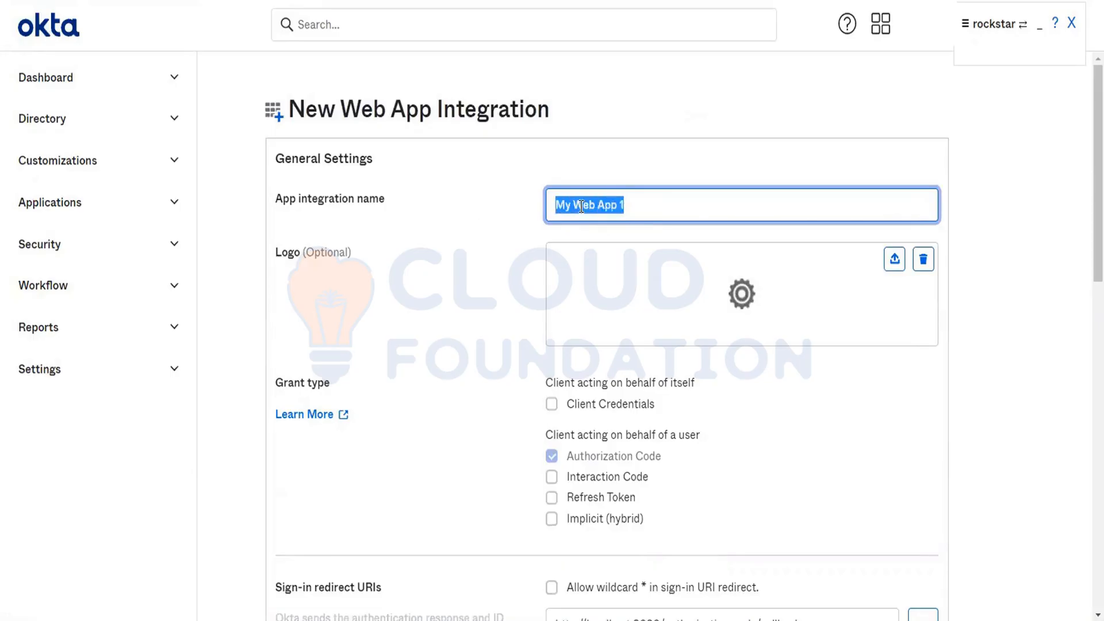
click(648, 278)
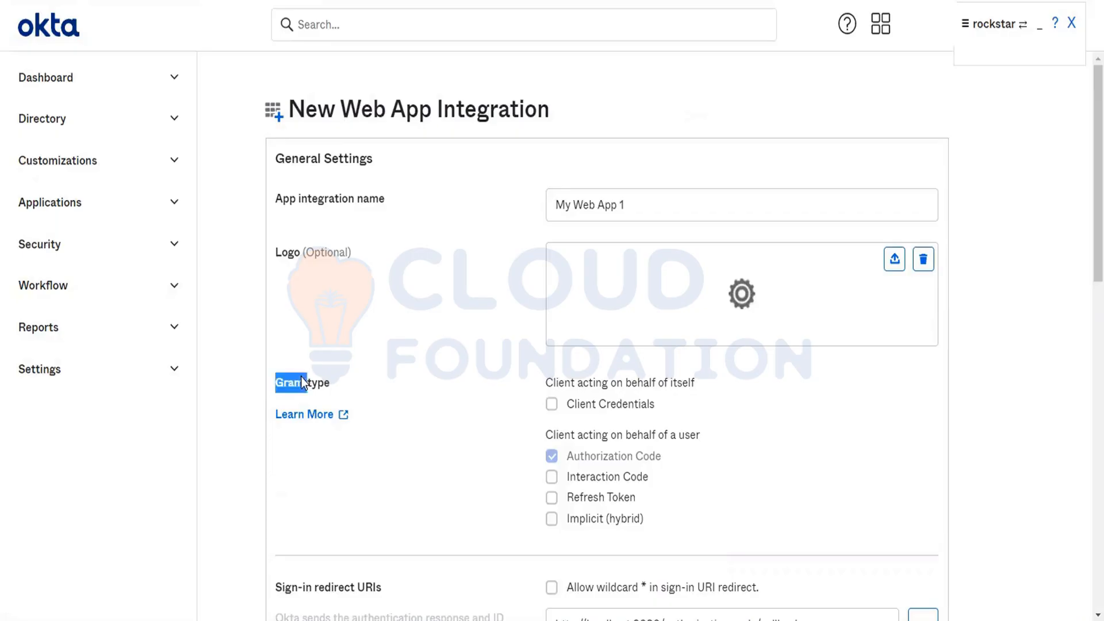
click(626, 620)
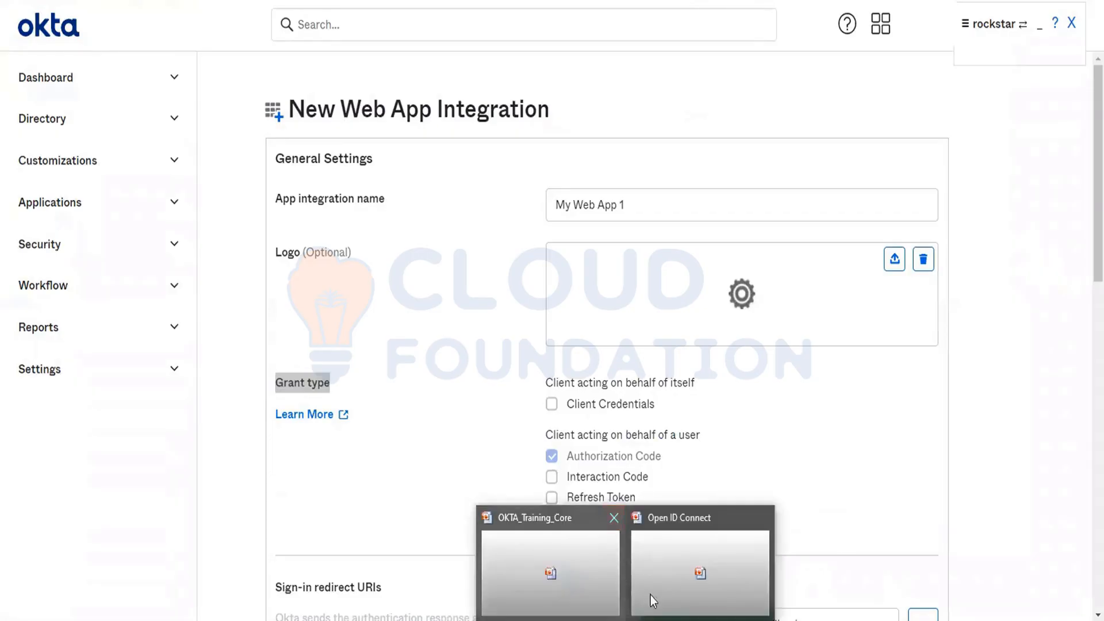
click(699, 572)
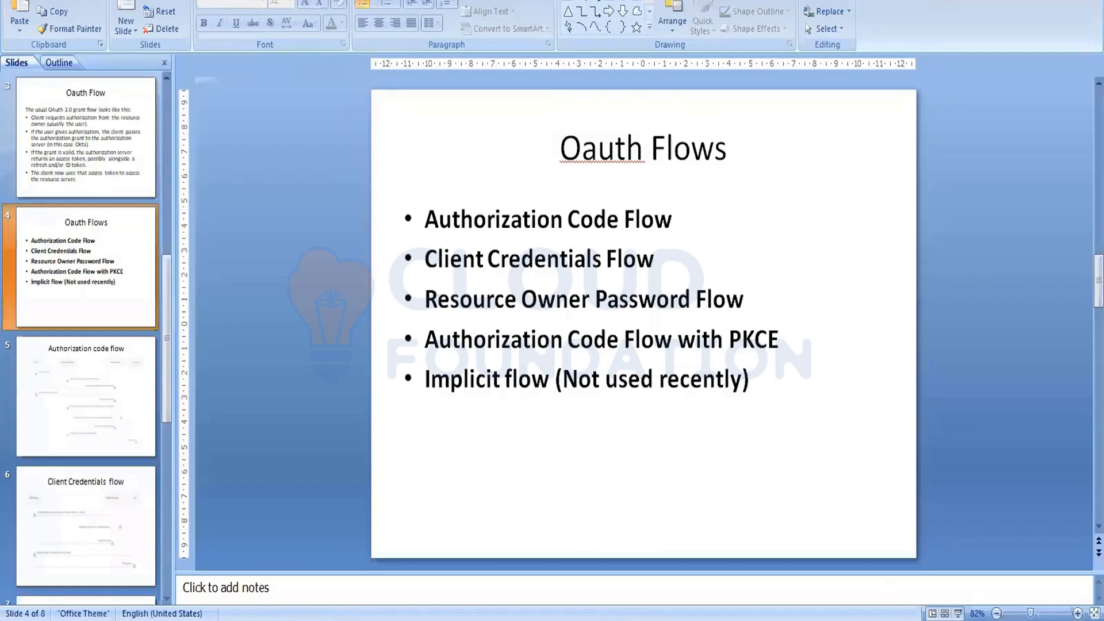
key(alt+Tab)
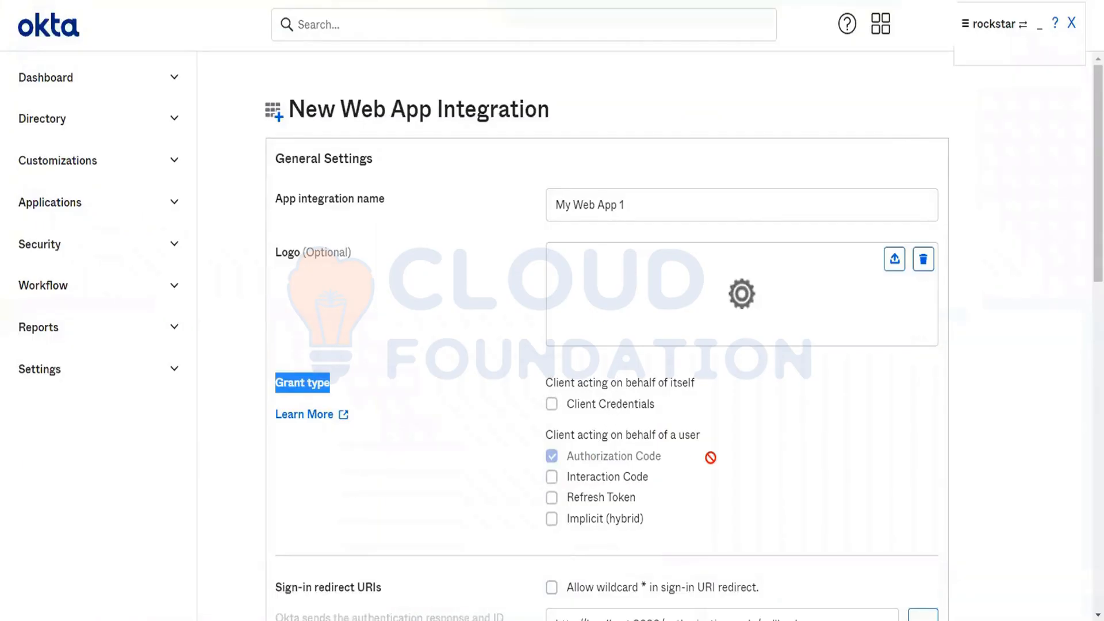
scroll(711, 458, down, 2)
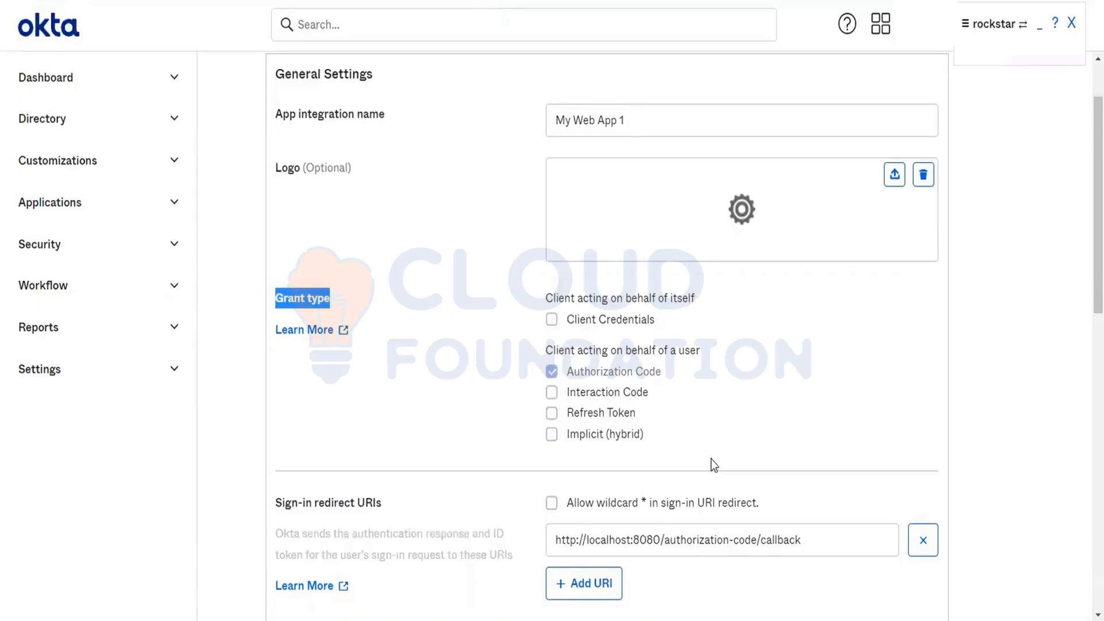
scroll(711, 459, down, 3)
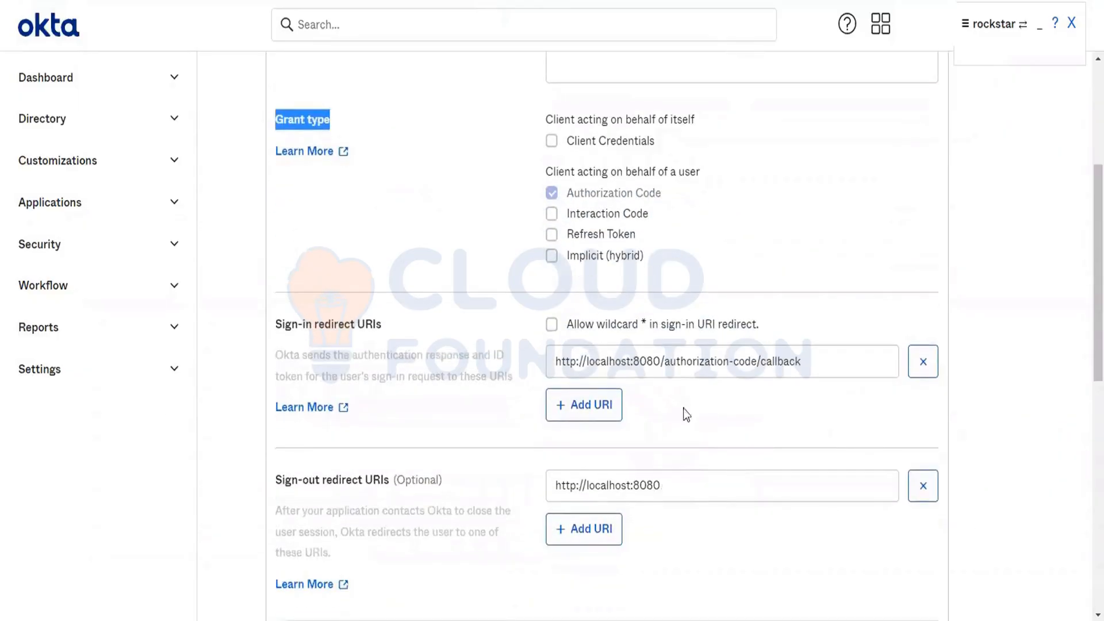
scroll(471, 436, down, 3)
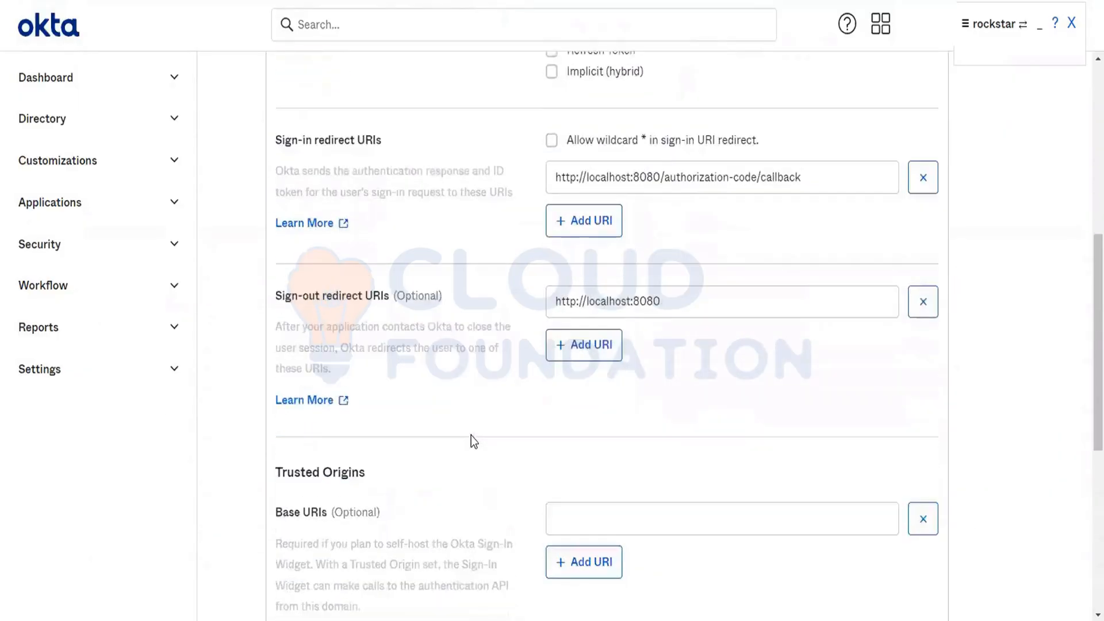
scroll(471, 435, up, 1)
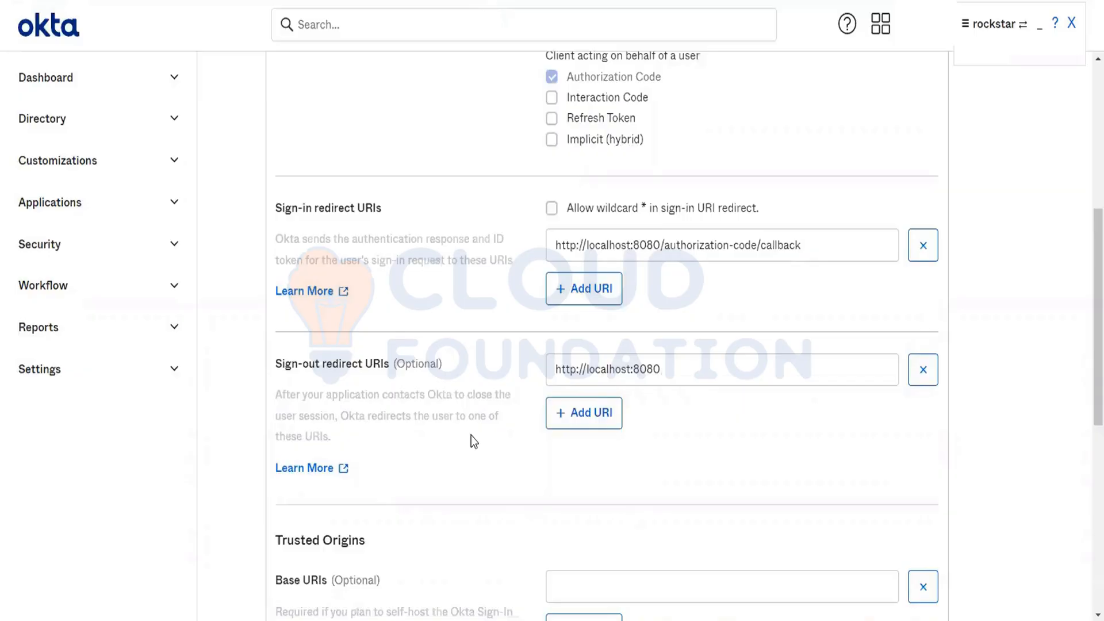
click(736, 244)
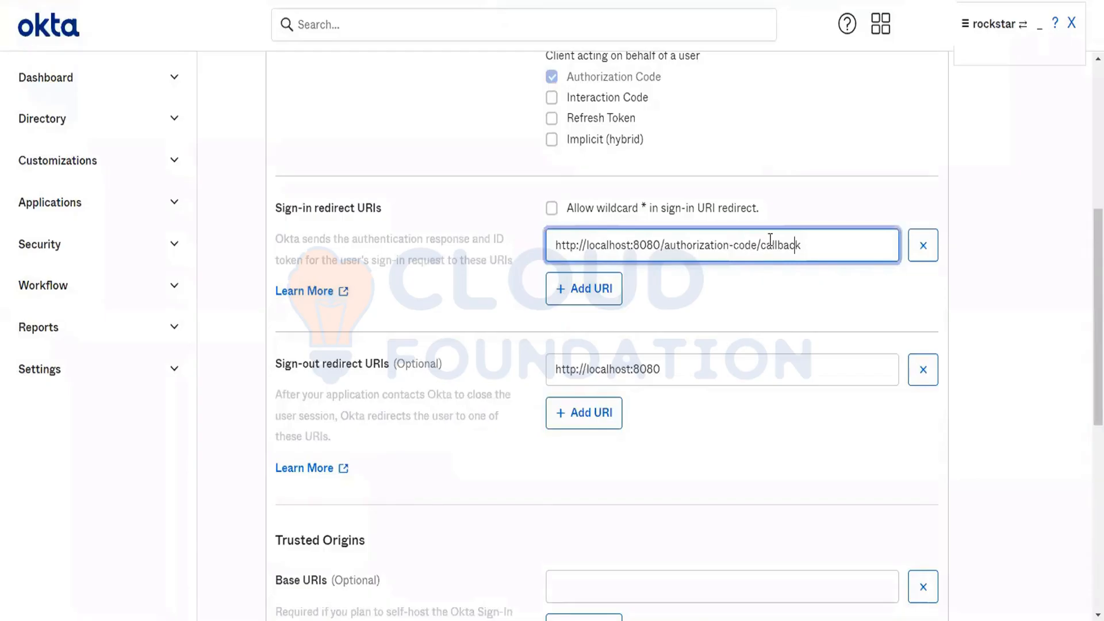
double_click(773, 244)
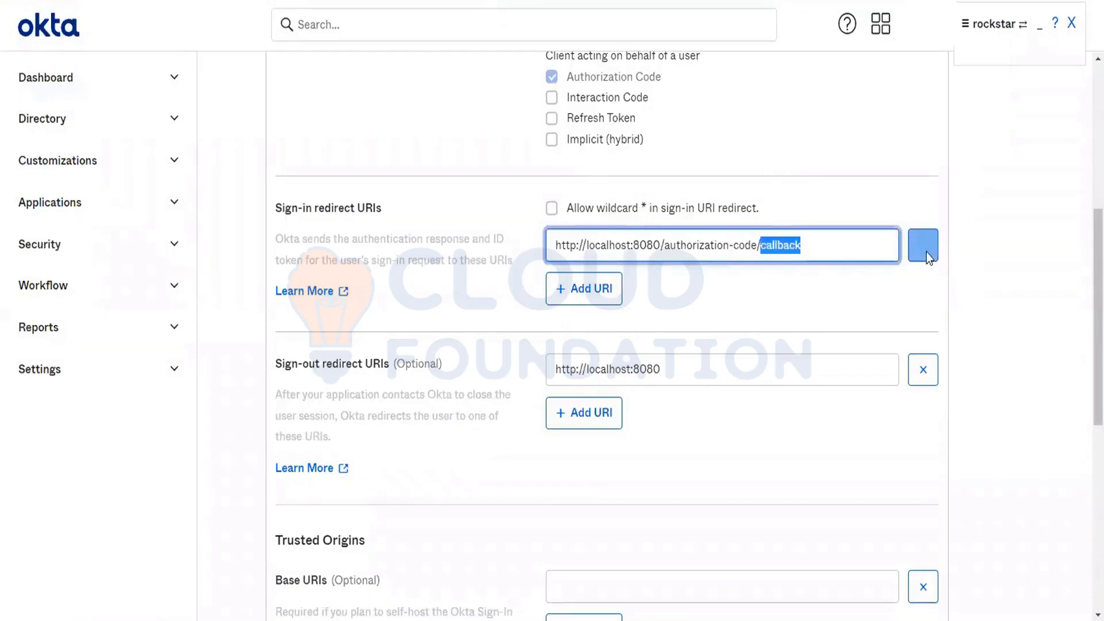
click(783, 245)
click(692, 362)
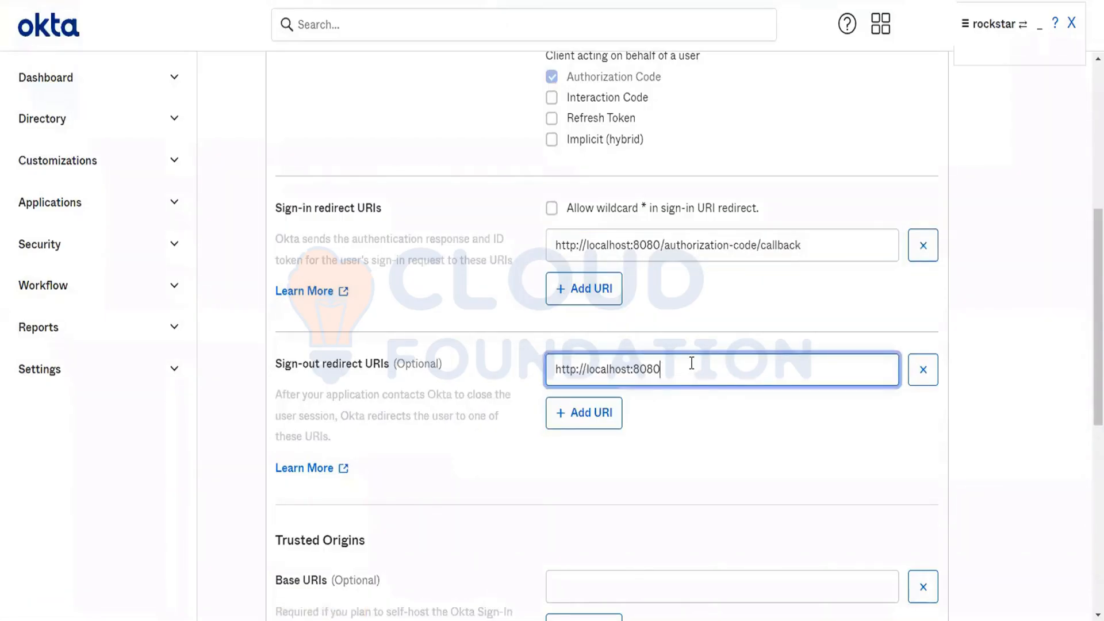
text(/logout)
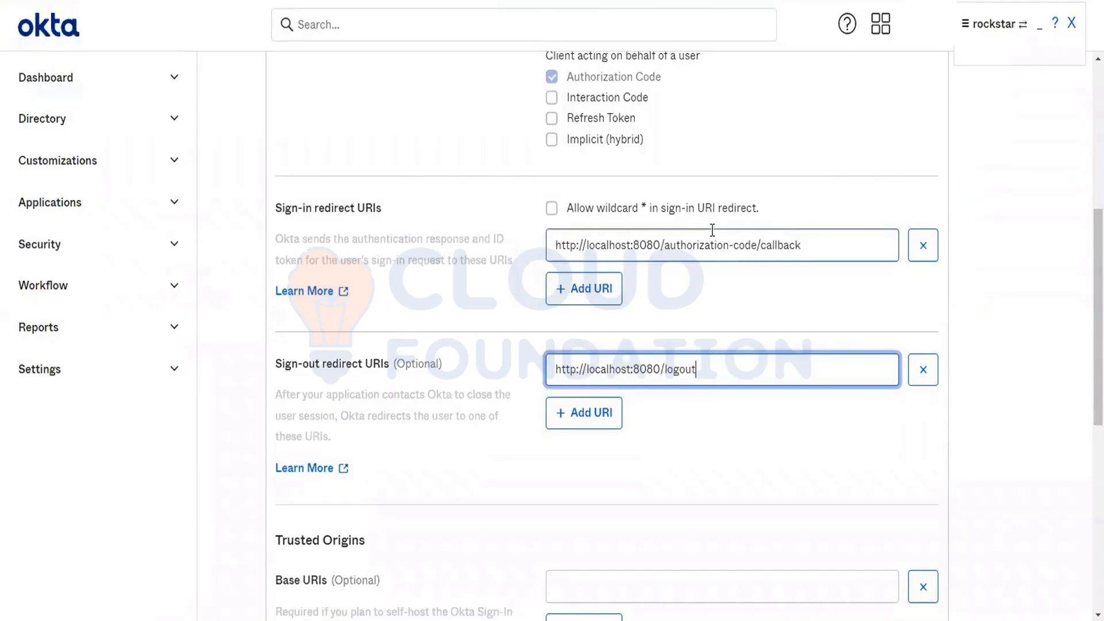
scroll(712, 230, down, 3)
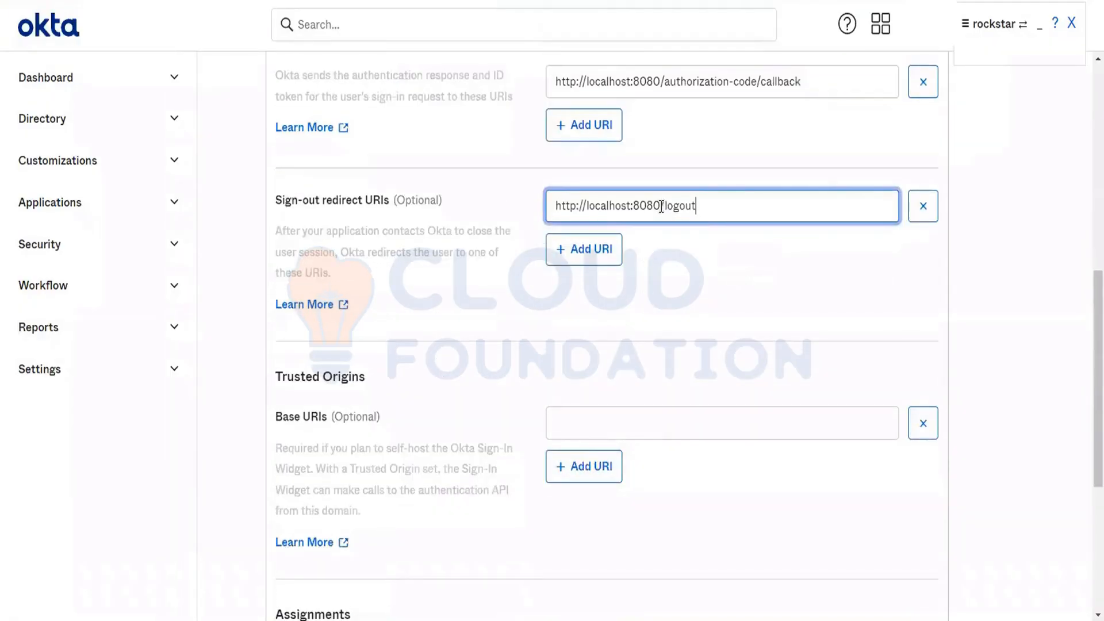
drag(661, 208, 466, 227)
key(ctrl+c)
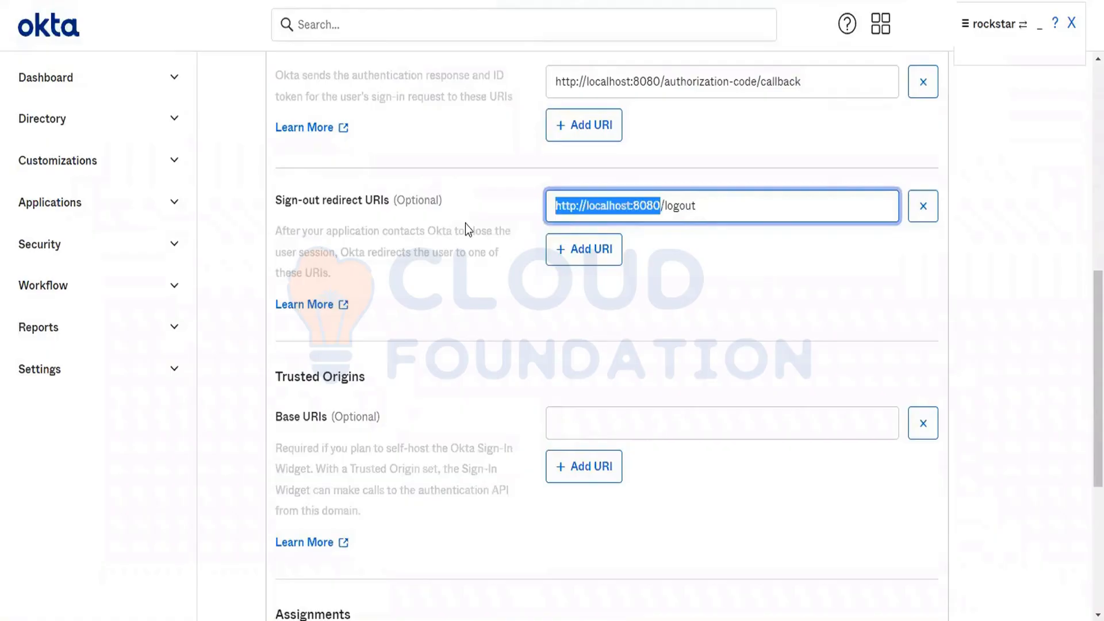
click(588, 432)
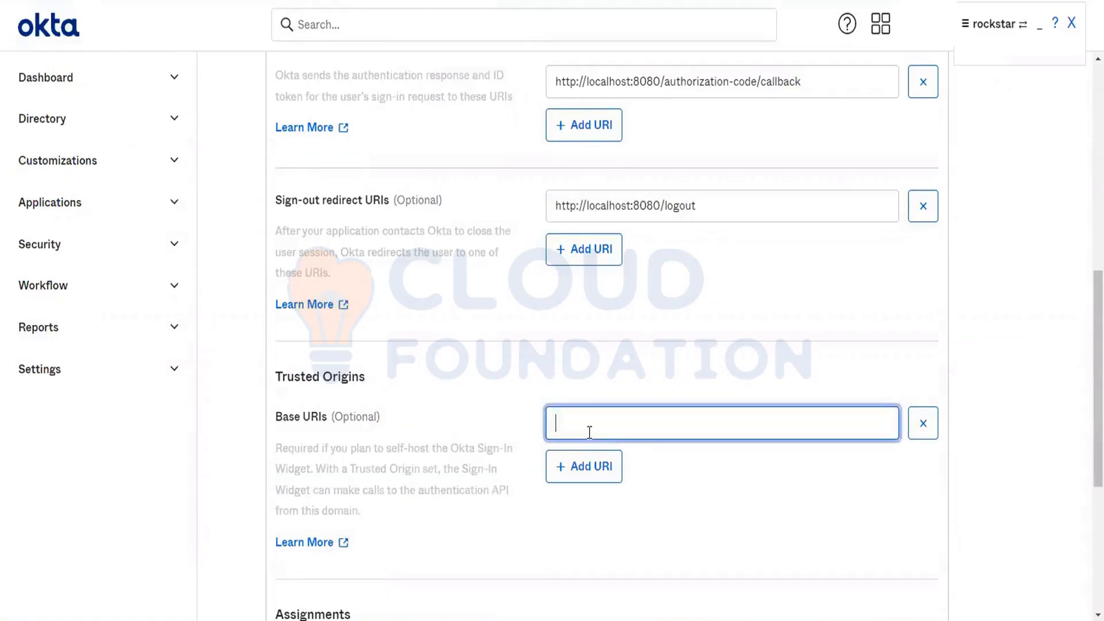
key(ctrl+v)
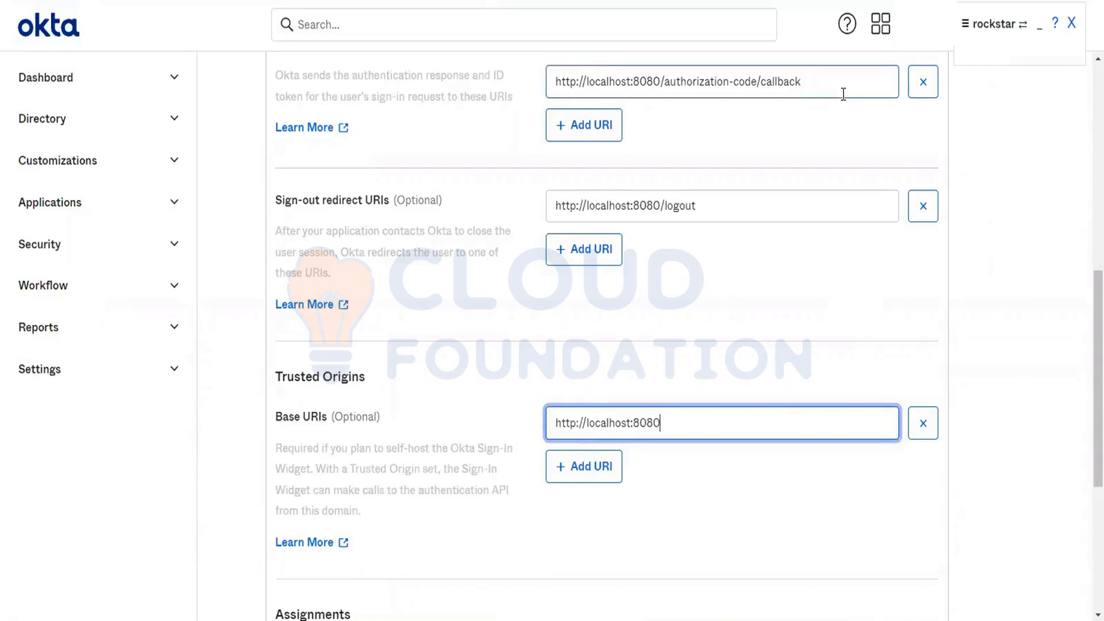
Step: Set Controlled access to Skip group assignment for now and save the new web app integration
scroll(843, 93, up, 2)
scroll(843, 94, up, 5)
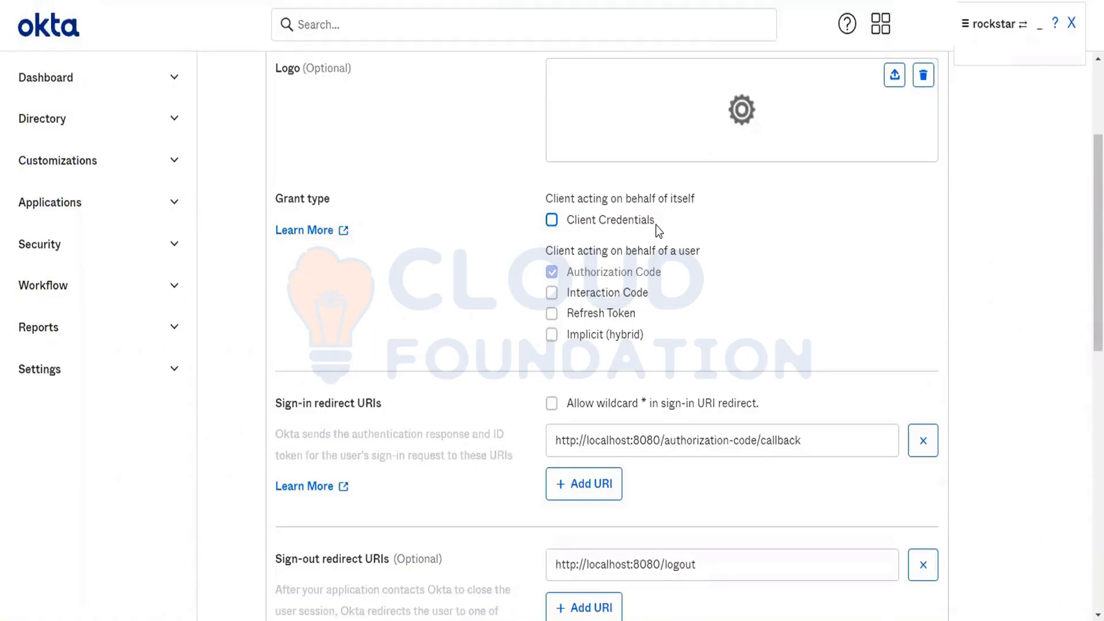
scroll(773, 413, down, 3)
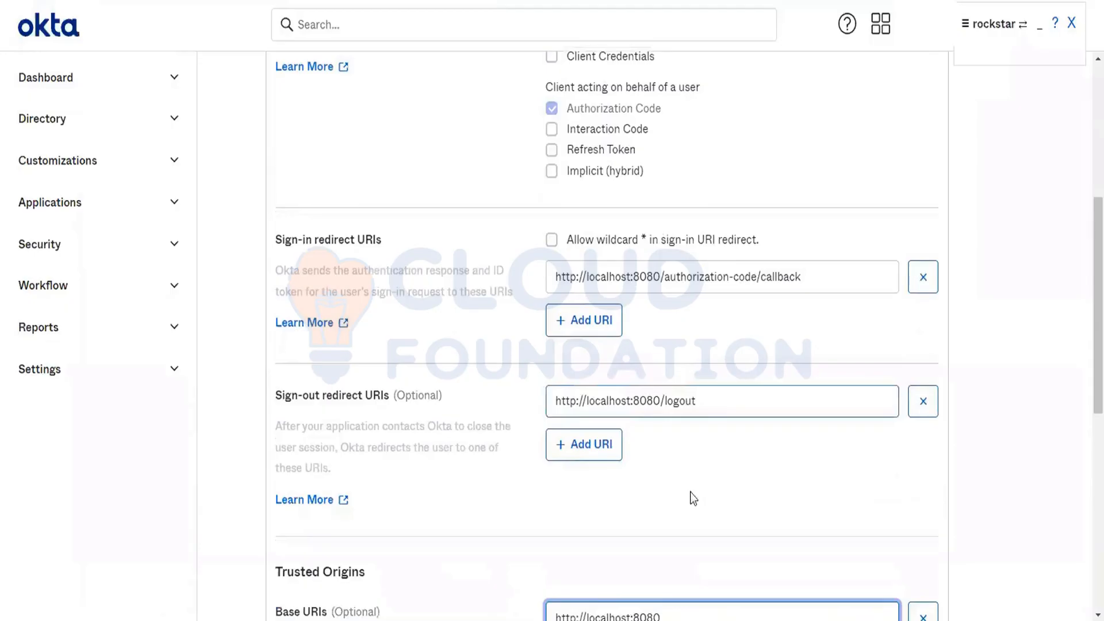
scroll(637, 500, down, 2)
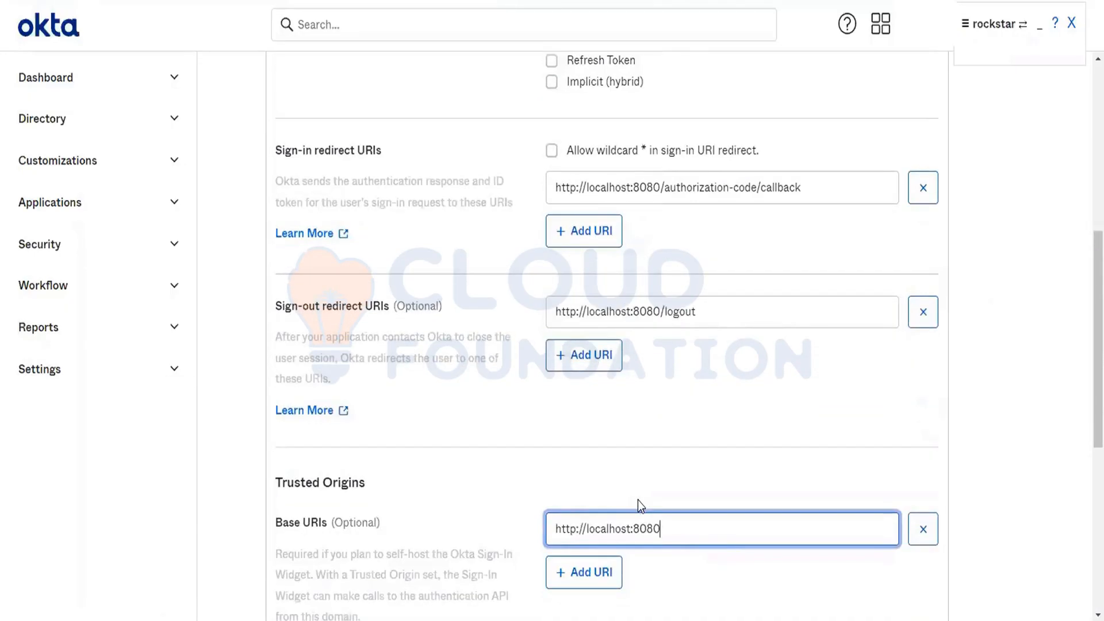
scroll(637, 500, down, 3)
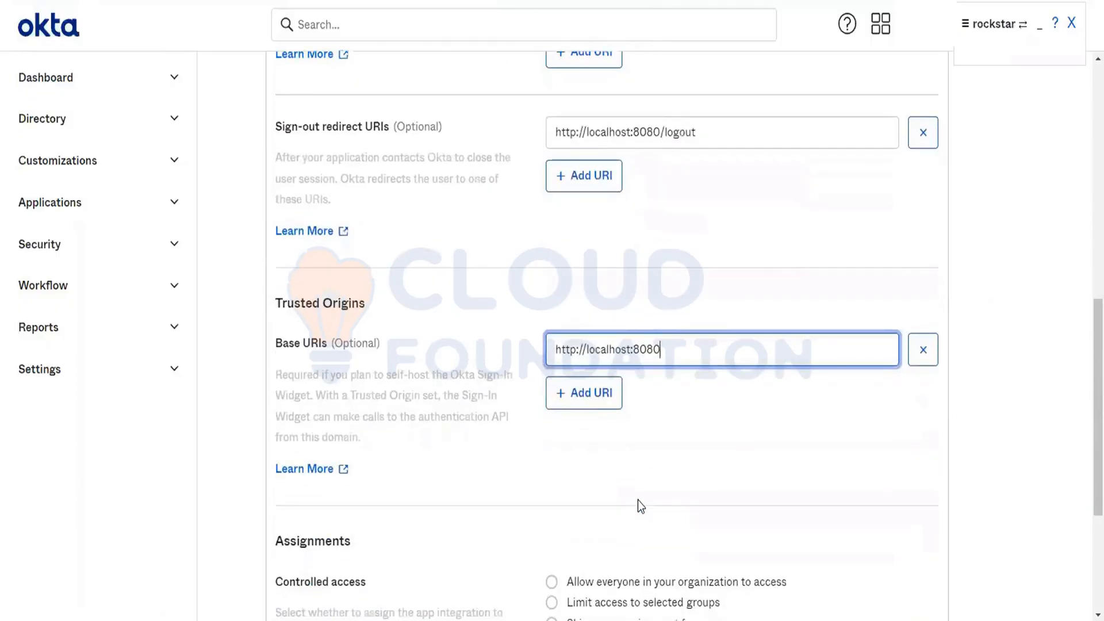
scroll(638, 500, down, 4)
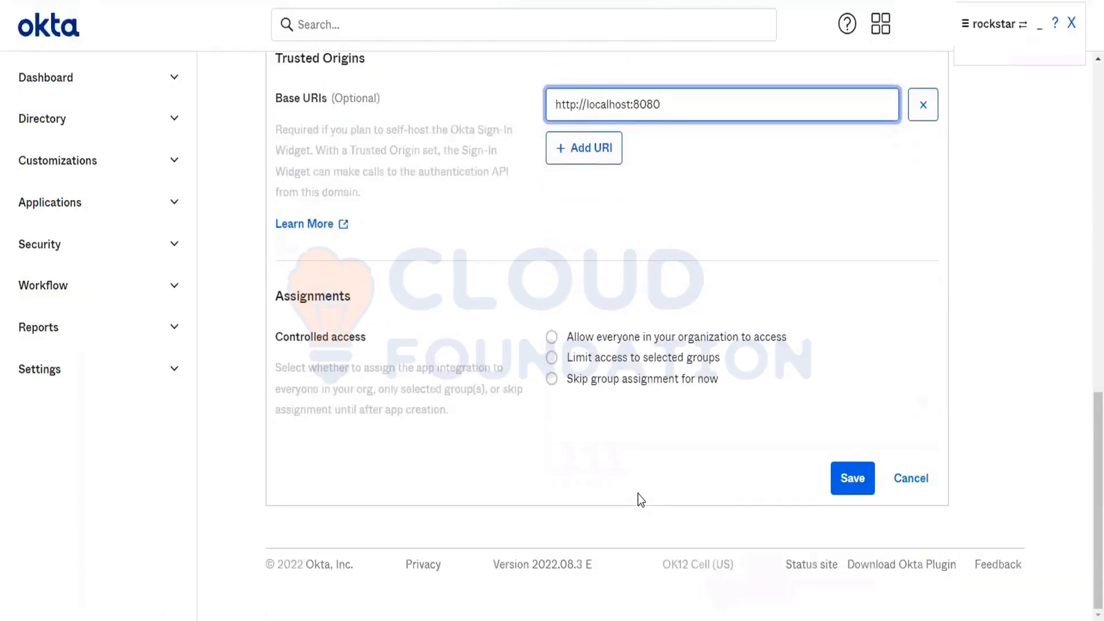
click(852, 477)
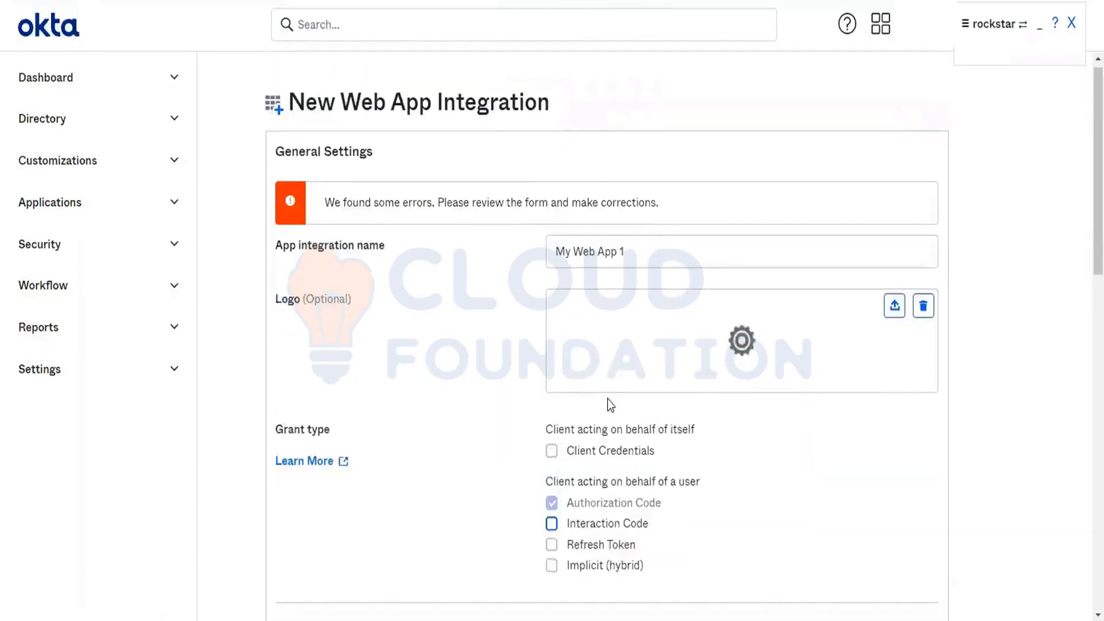
click(613, 394)
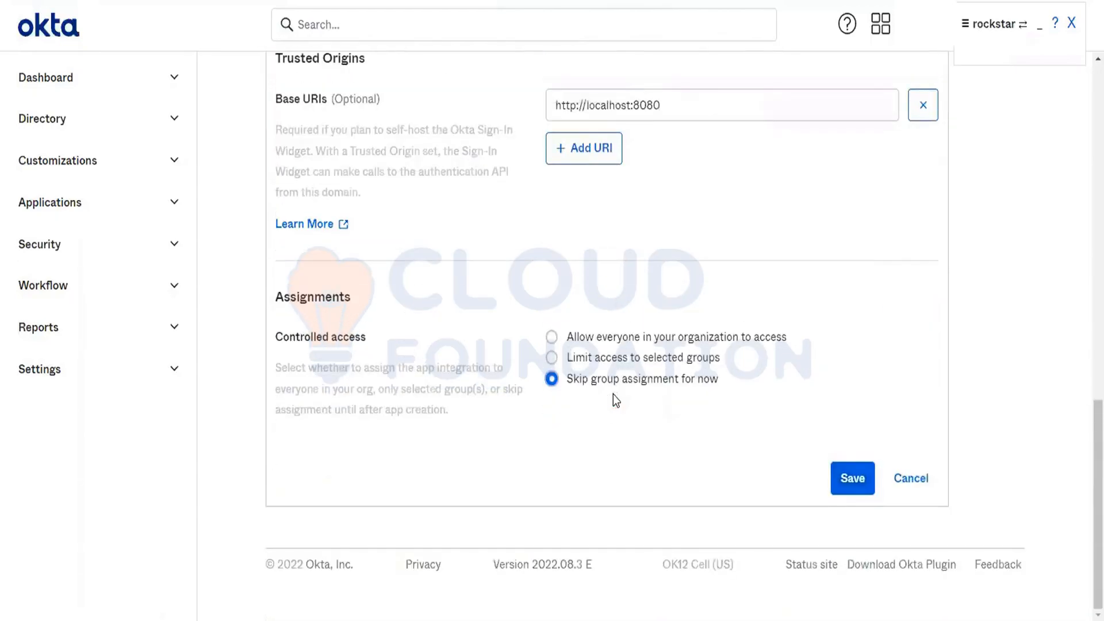
click(848, 483)
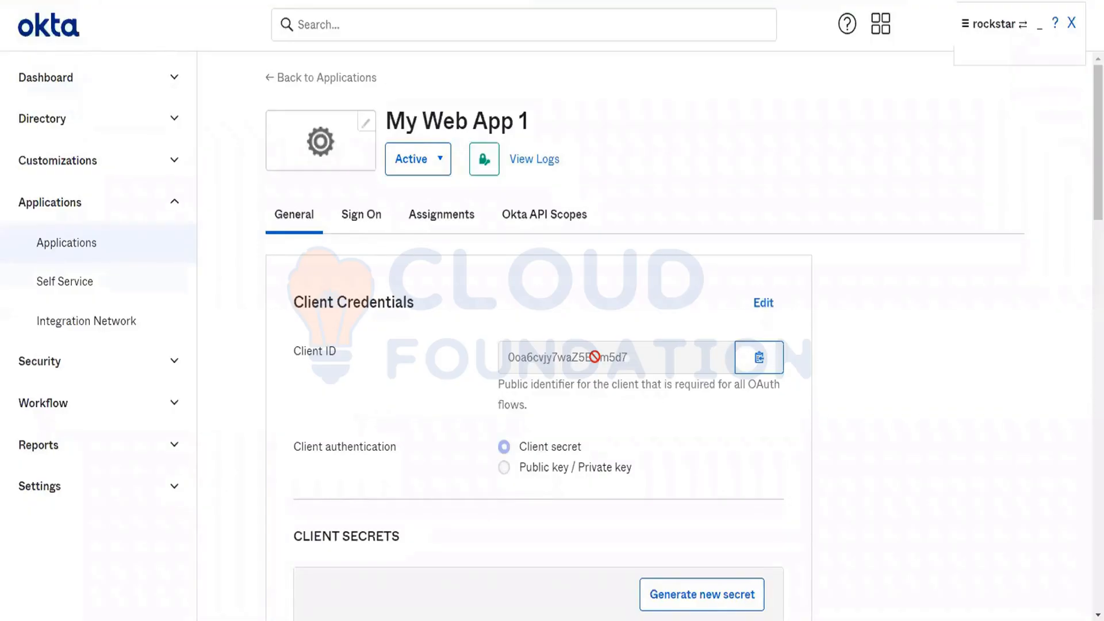
Step: Reveal the new web app's client secret and examine it together with the client ID
scroll(594, 357, down, 3)
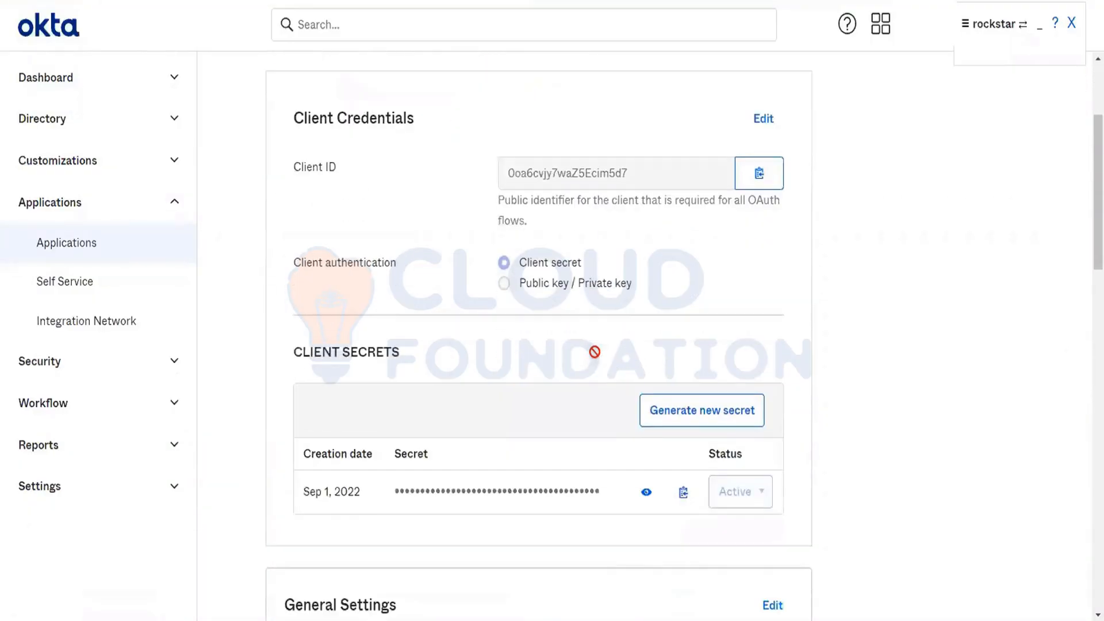
click(646, 493)
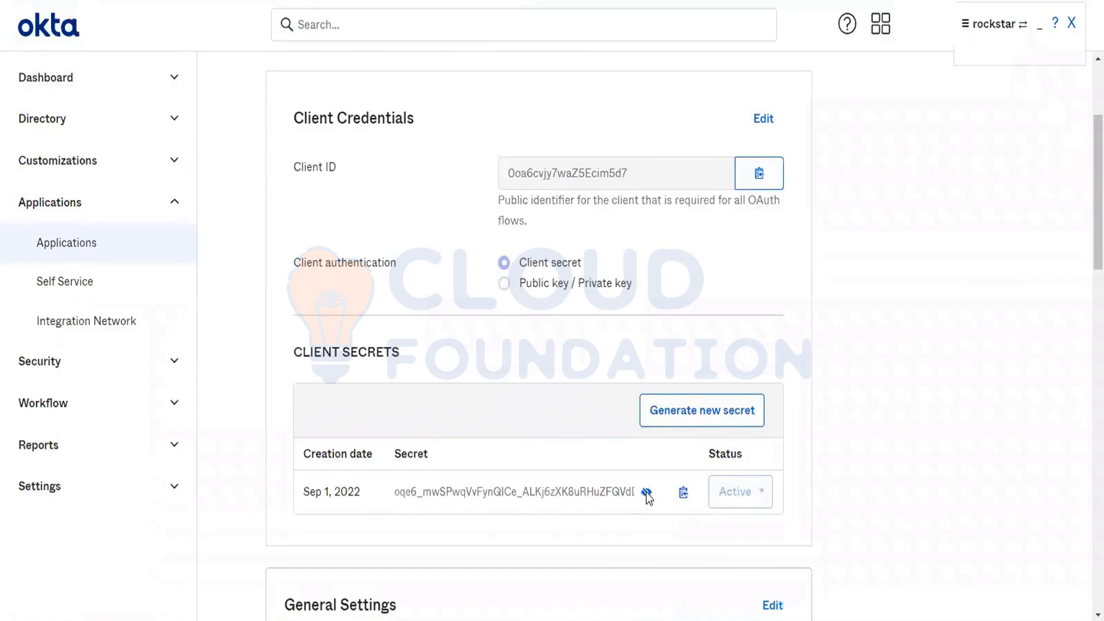
double_click(457, 496)
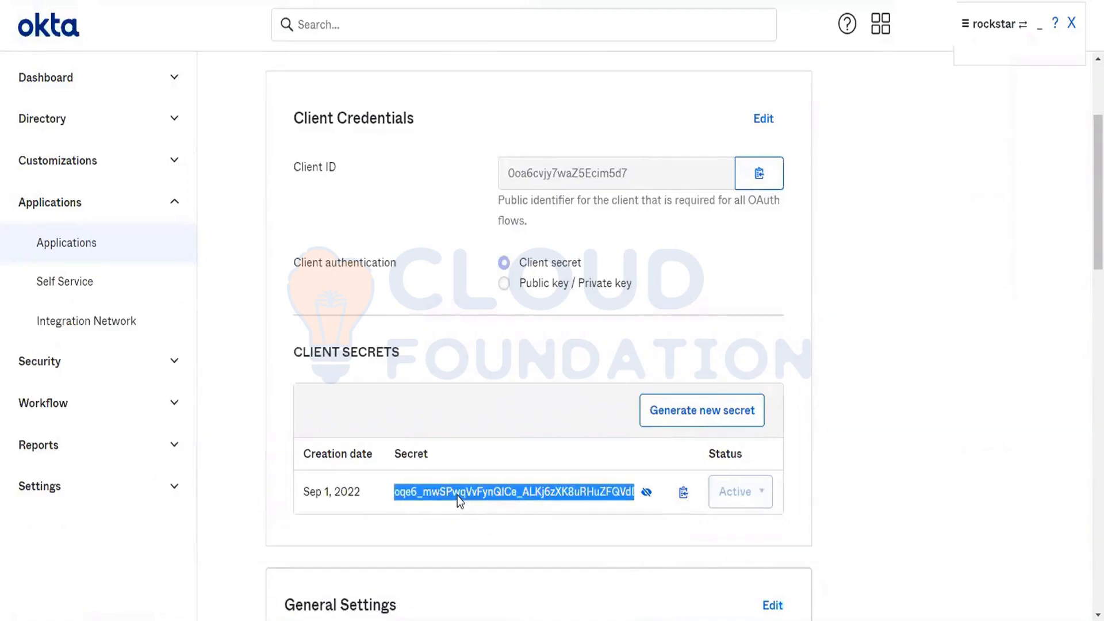
double_click(536, 173)
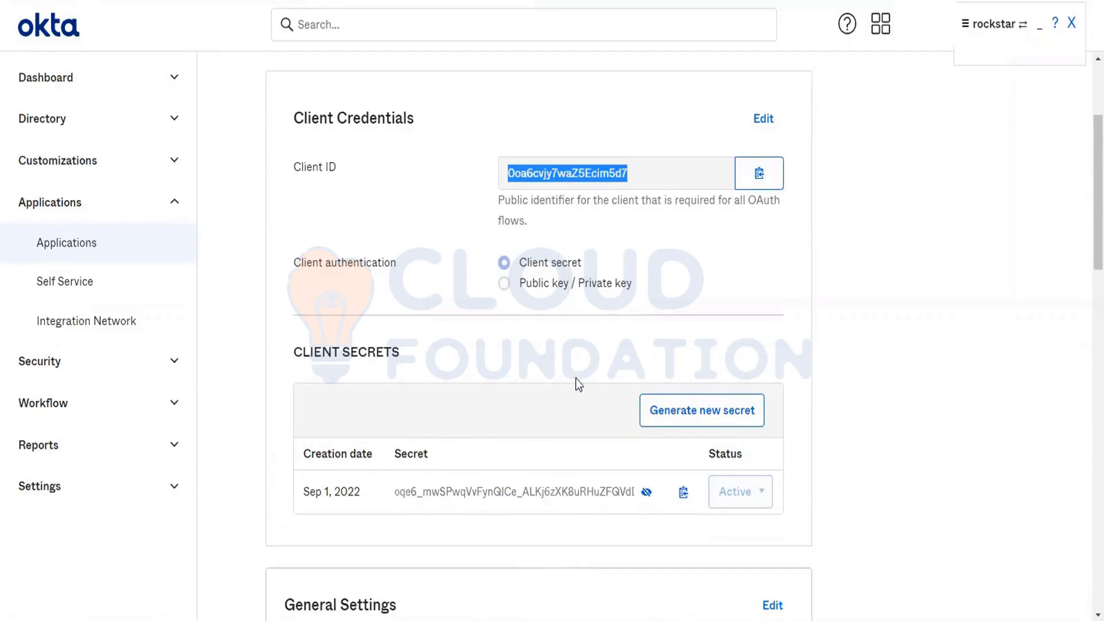
Step: Review My Web App 1's general settings and the list of people it can be assigned to
scroll(773, 336, down, 7)
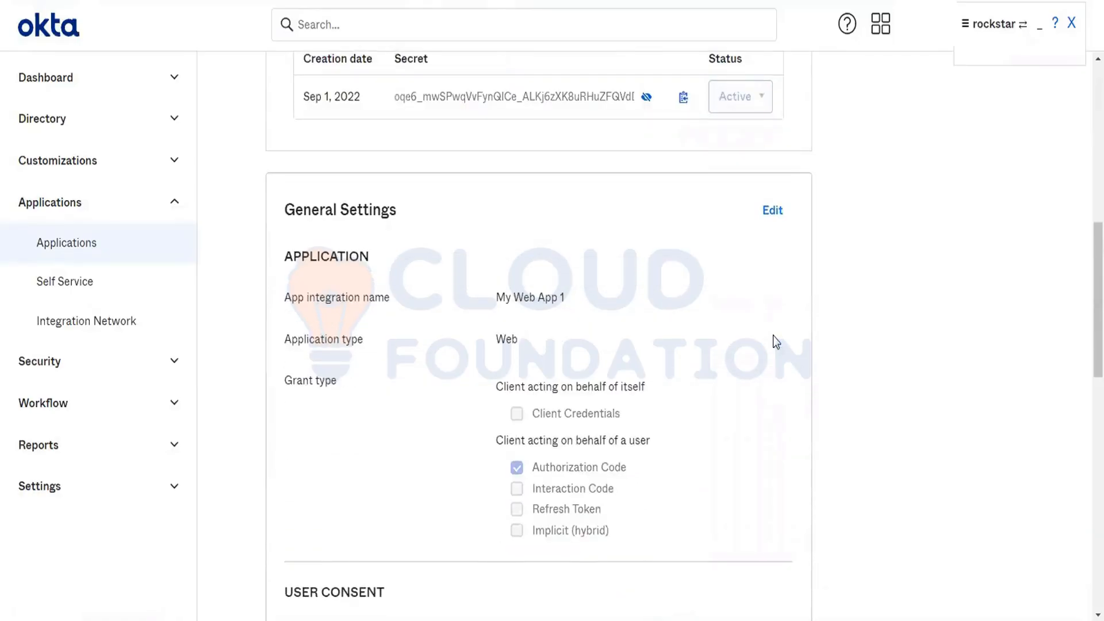
scroll(772, 336, up, 8)
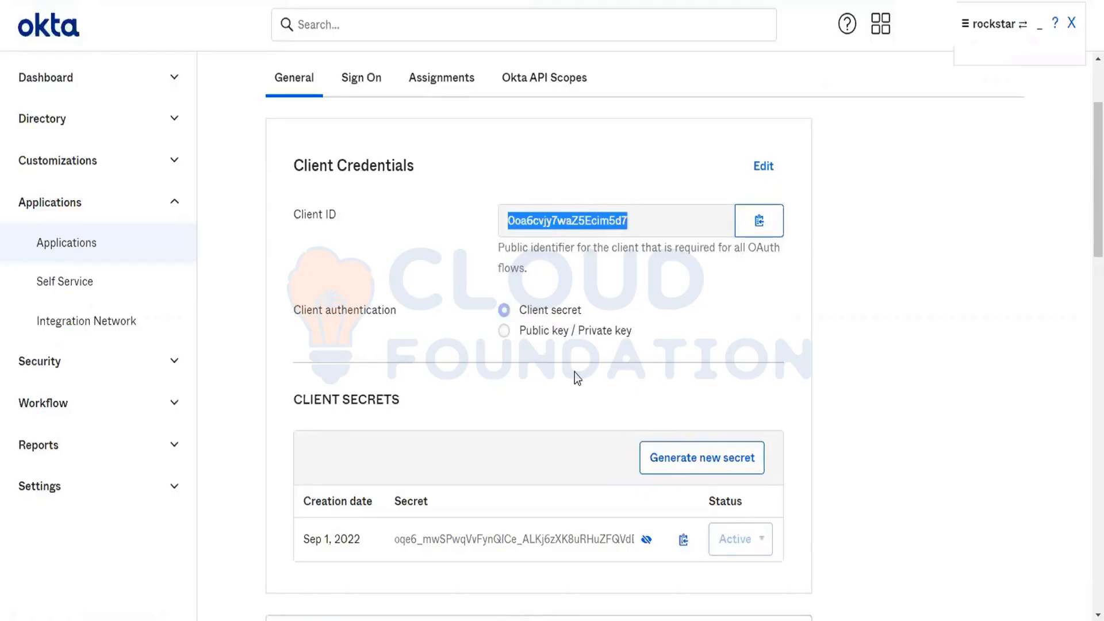
click(446, 91)
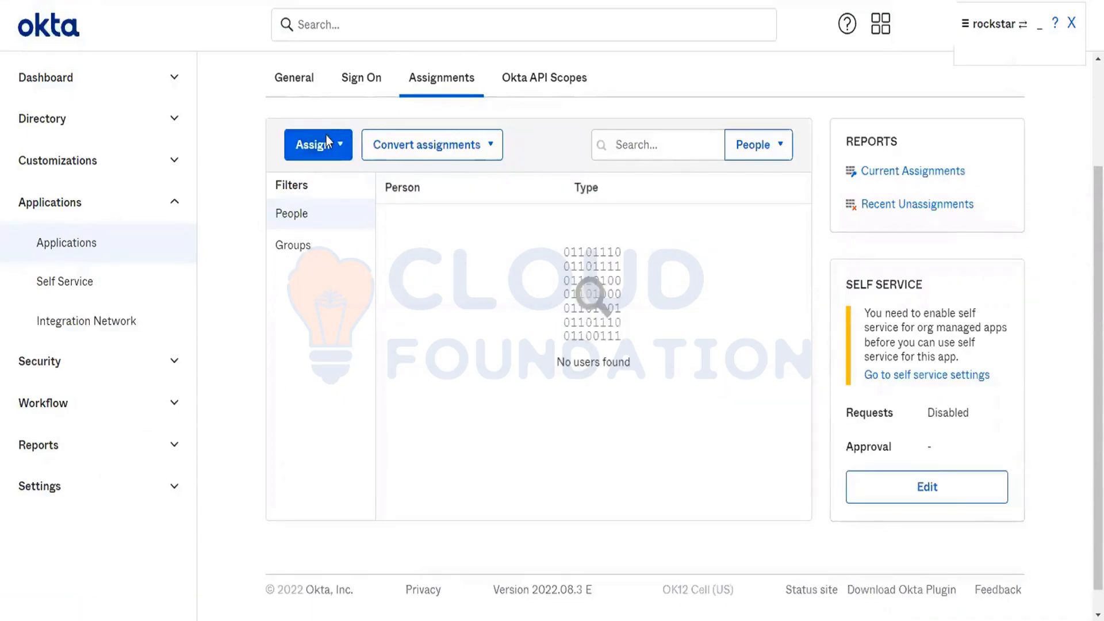
click(320, 157)
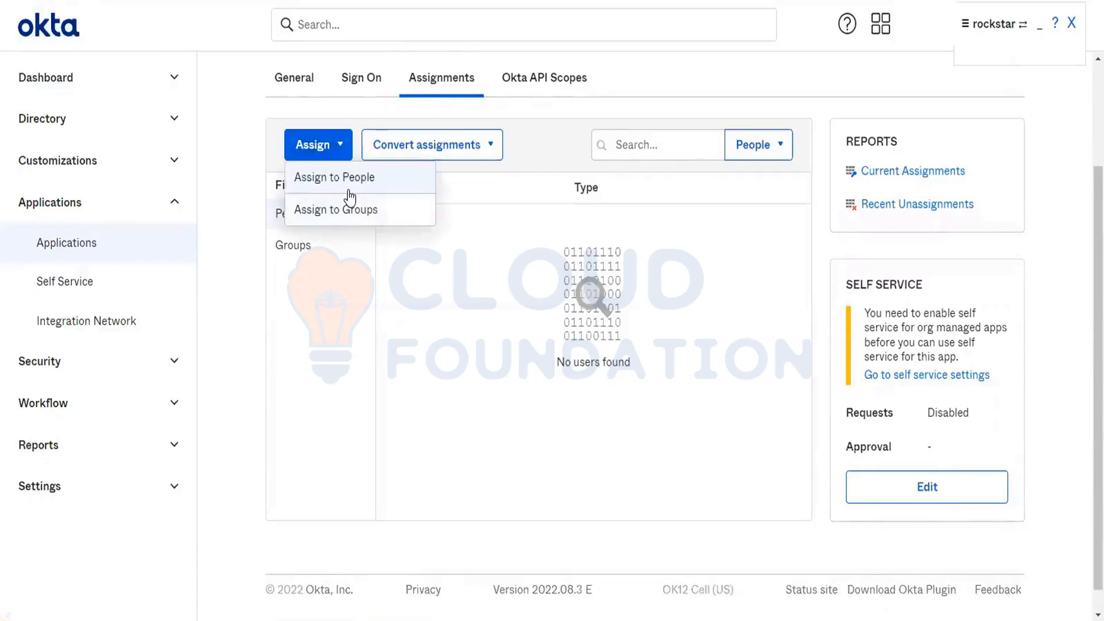
click(347, 188)
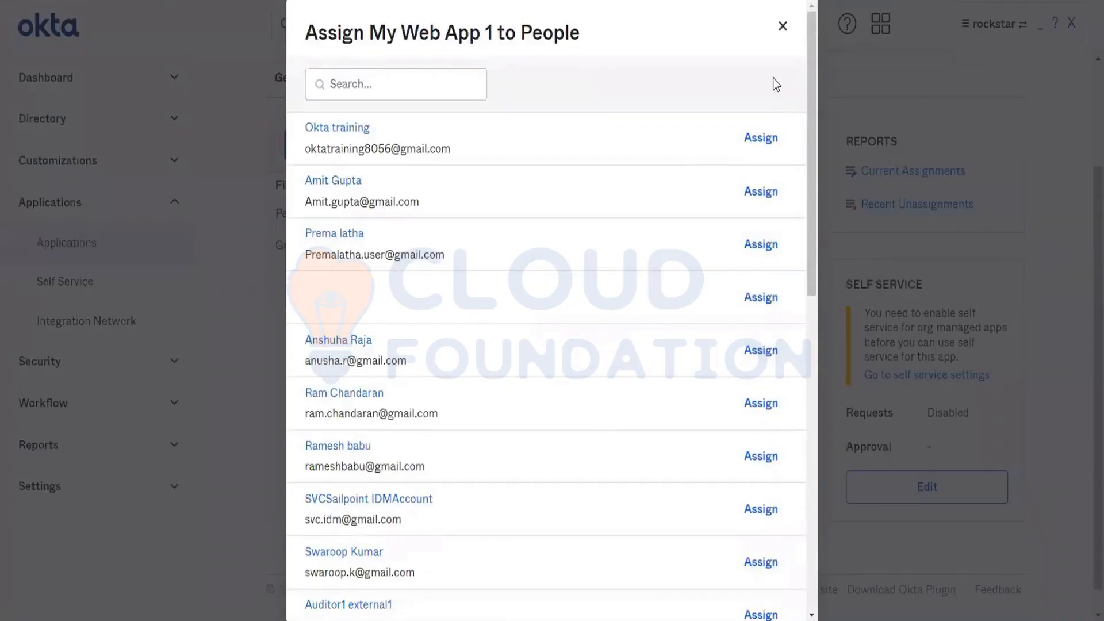
click(783, 28)
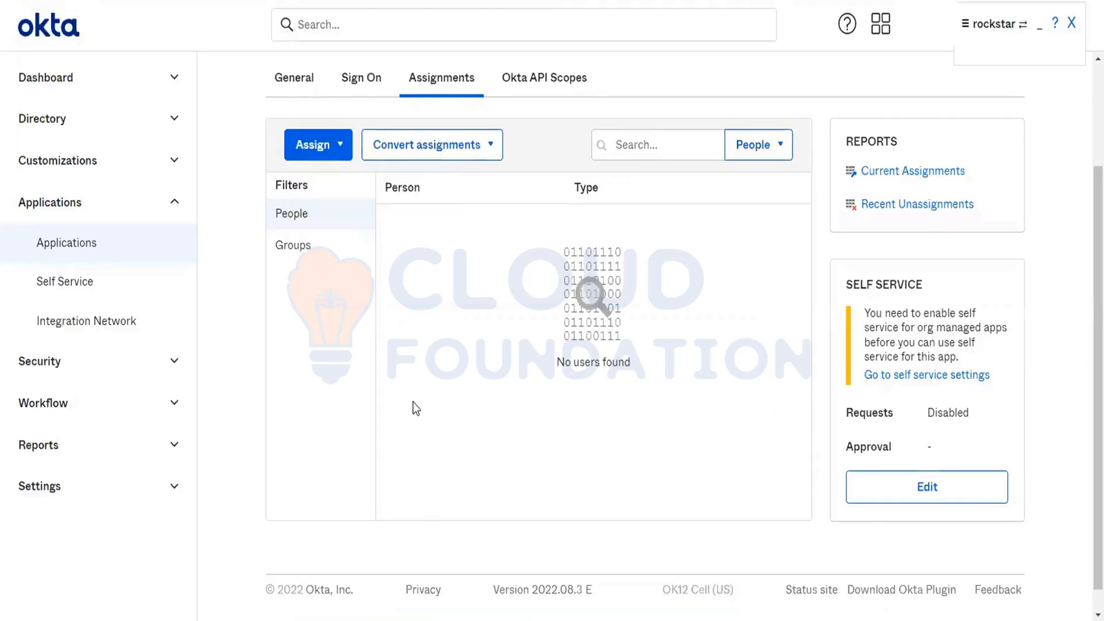
Step: Deactivate the Salesforce.com application in the list of active applications
click(62, 246)
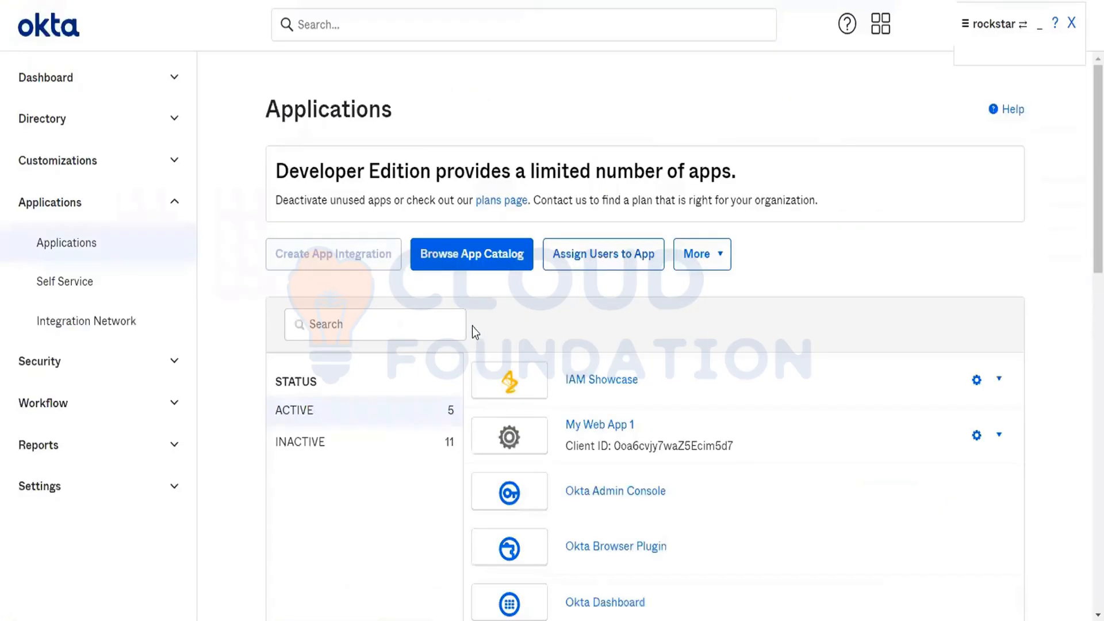
scroll(471, 326, down, 5)
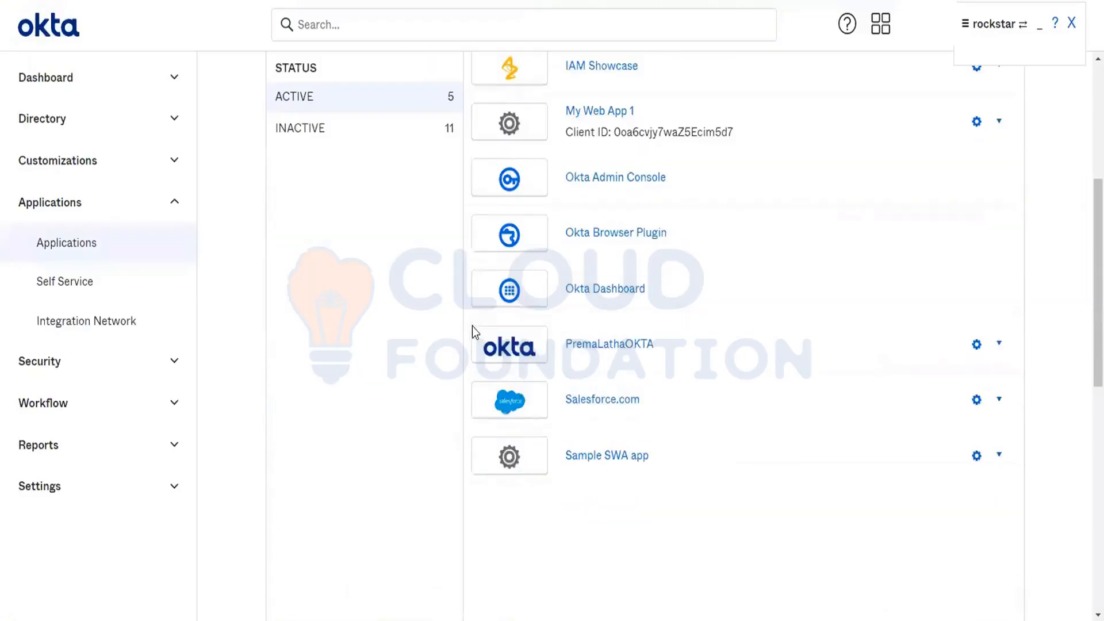
click(997, 400)
click(914, 495)
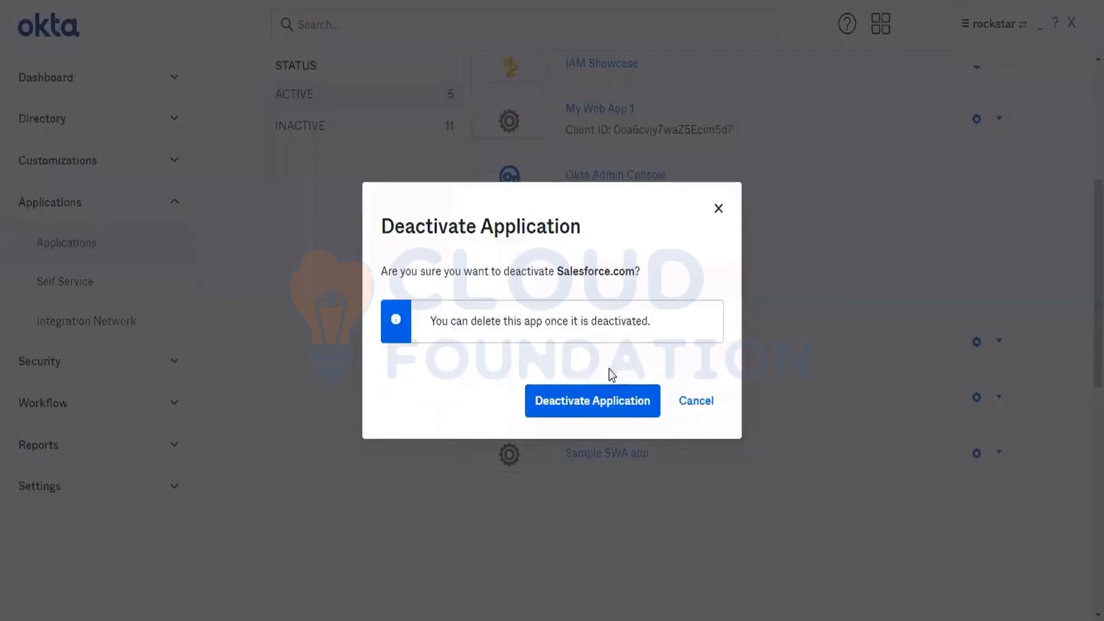
click(585, 403)
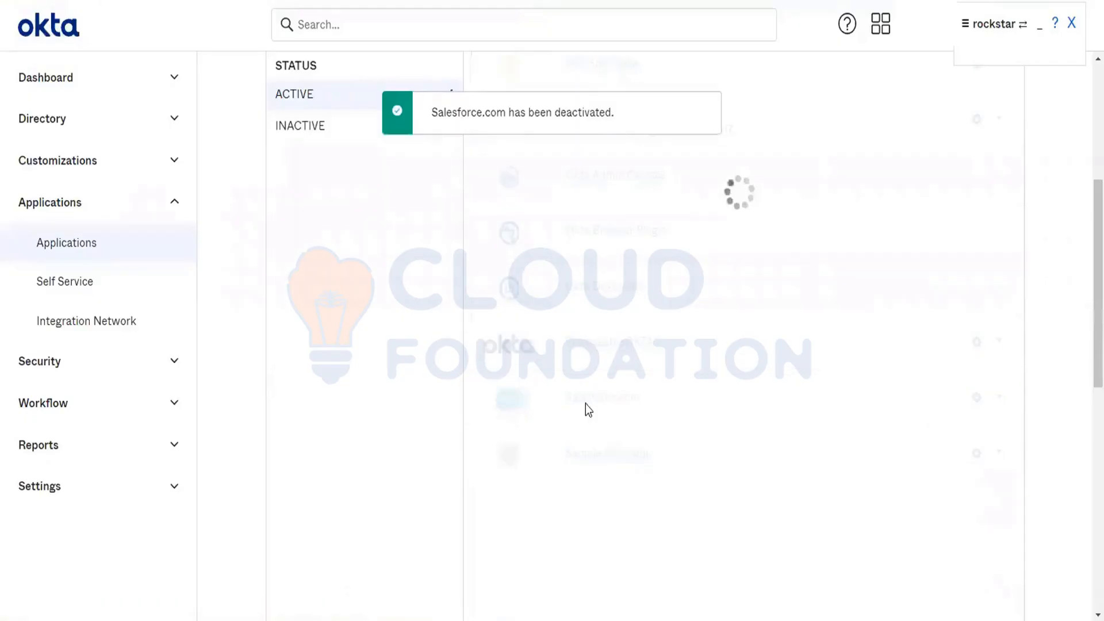
Step: Start a new app integration with OIDC - OpenID Connect as sign-in method and Single-Page Application as application type
click(363, 256)
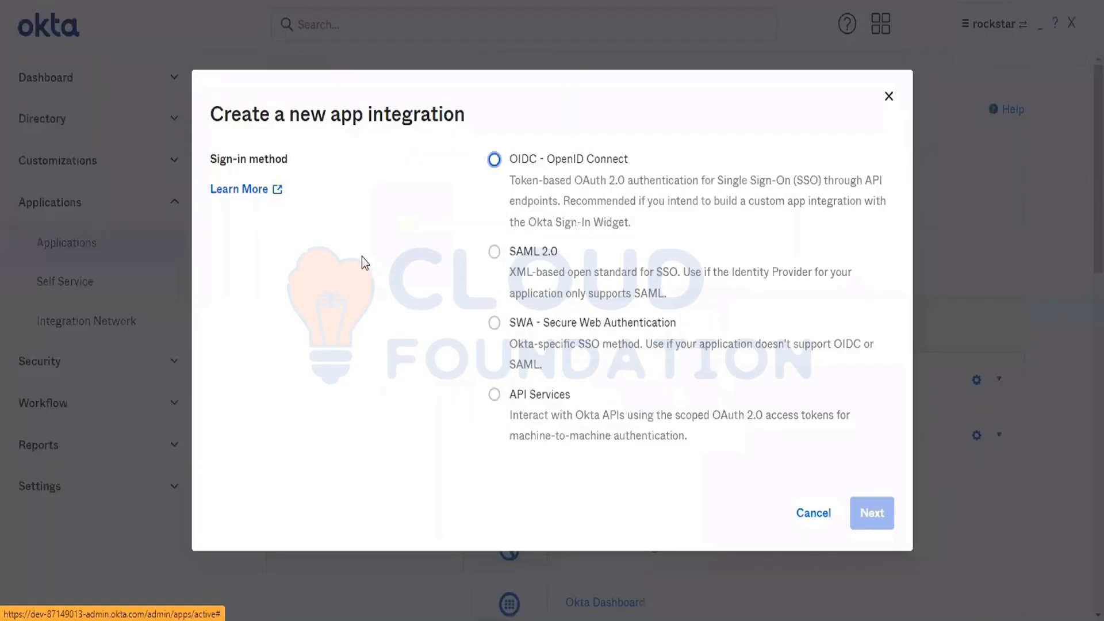
click(540, 159)
scroll(555, 411, down, 3)
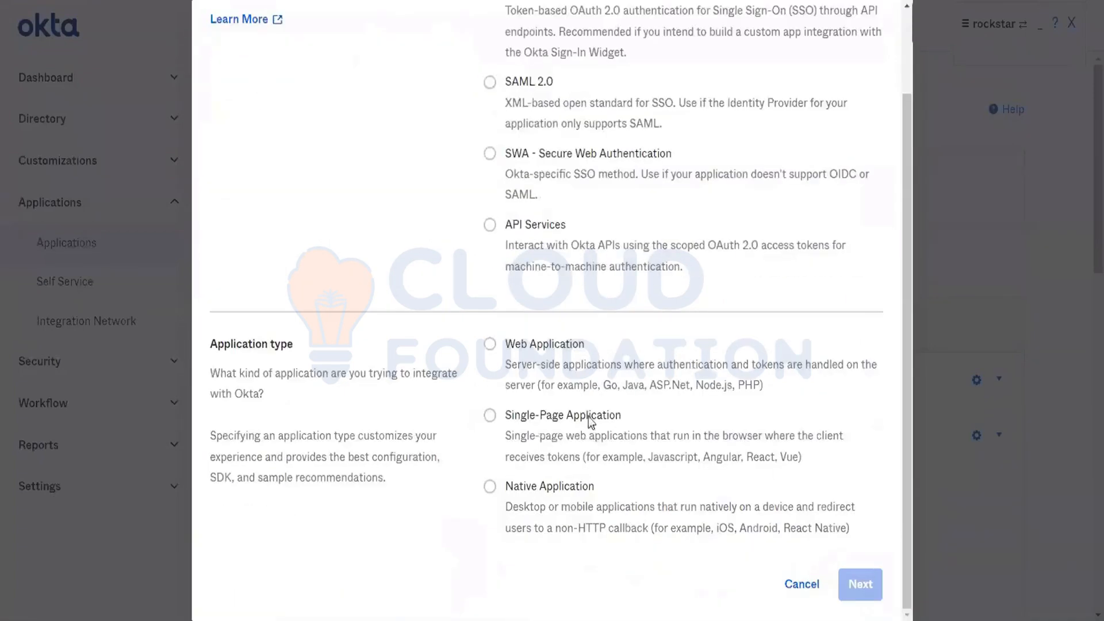
click(558, 421)
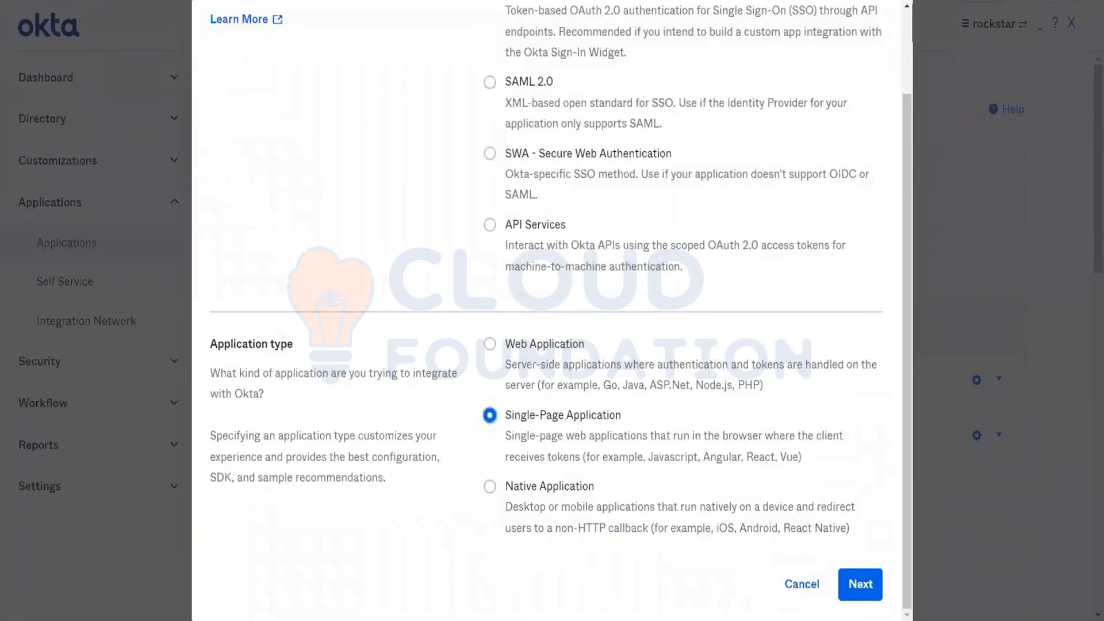
click(857, 585)
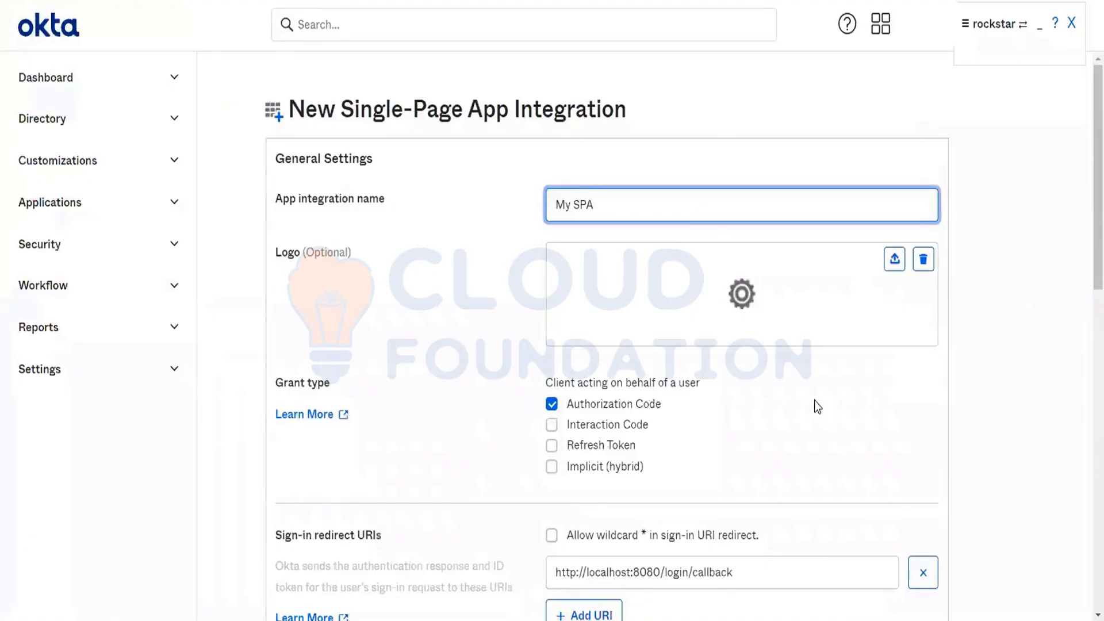
Step: Review the single-page app's grant type and redirect URIs, and set Controlled access to Skip group assignment for now
scroll(814, 400, down, 4)
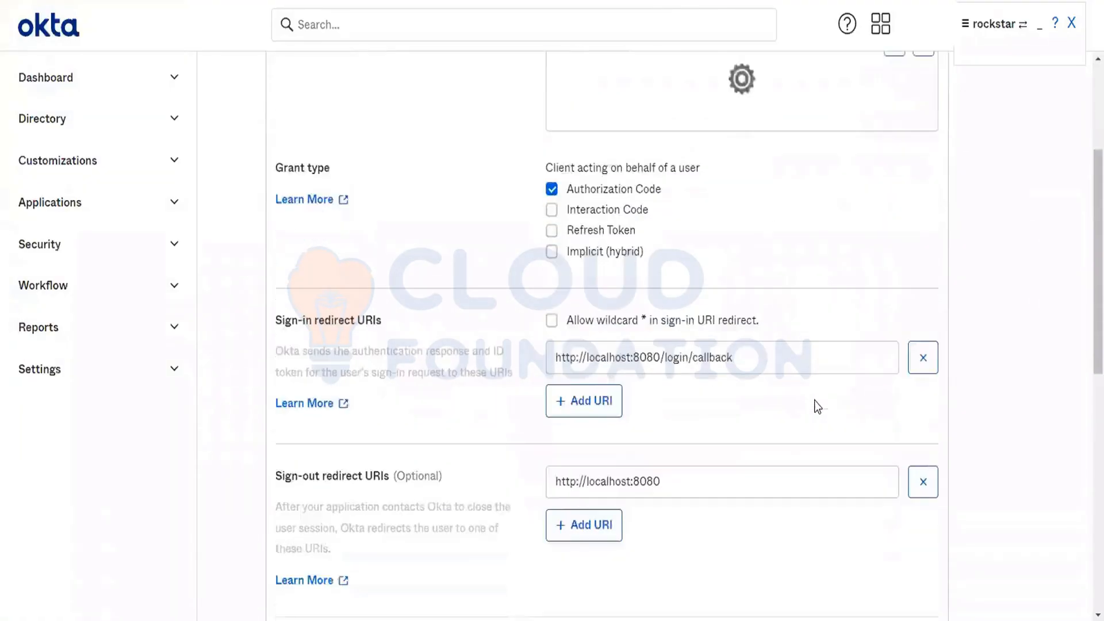
scroll(814, 400, down, 1)
scroll(814, 400, down, 5)
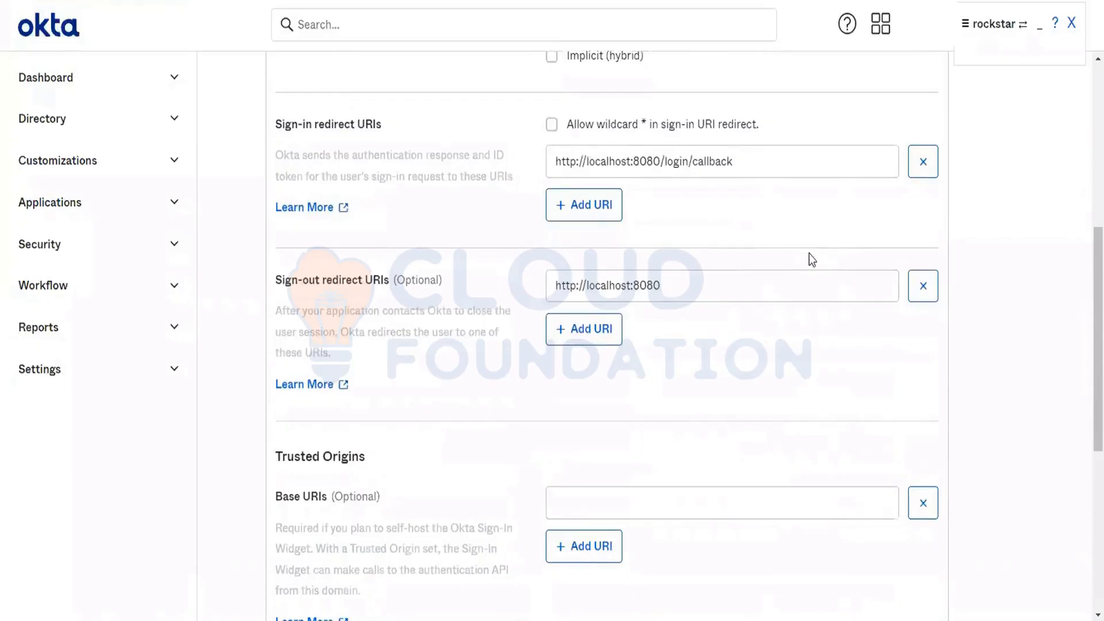
scroll(705, 430, down, 1)
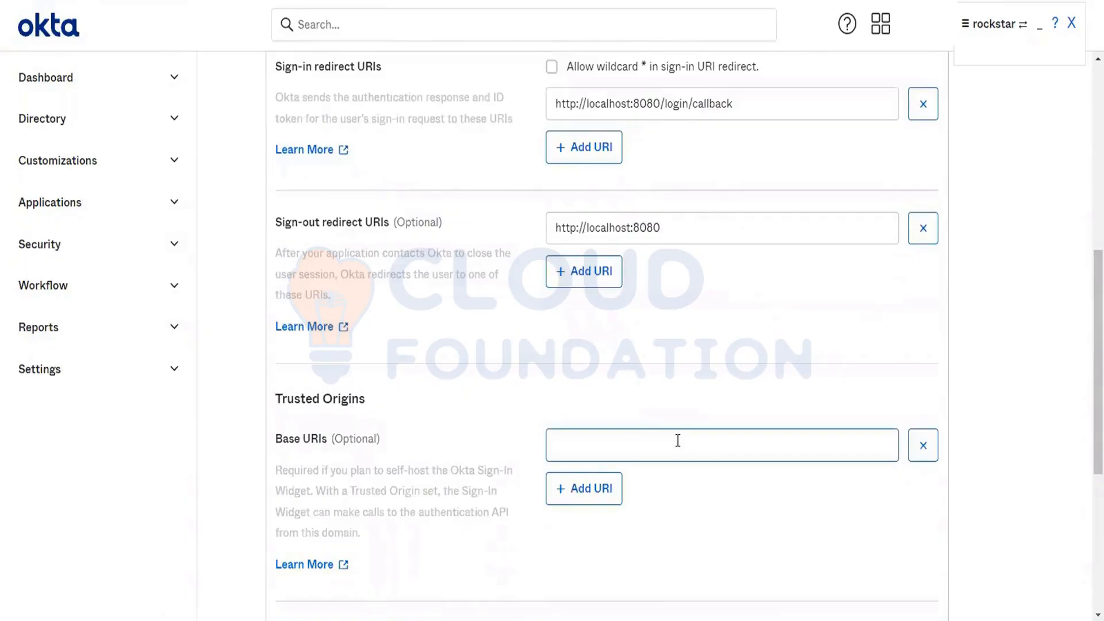
scroll(681, 444, down, 5)
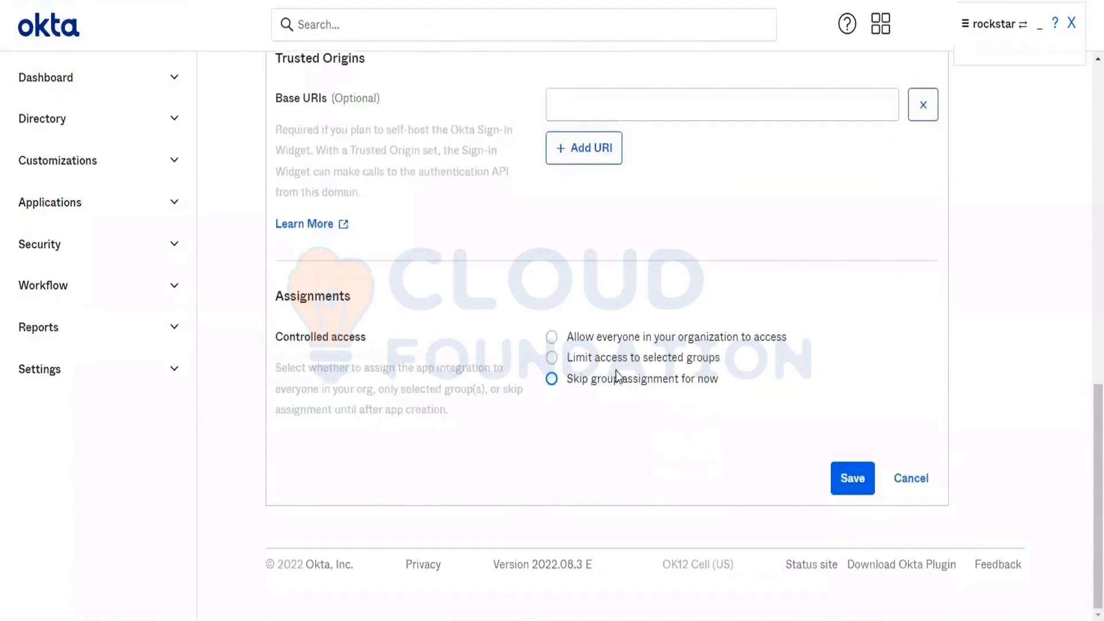
click(607, 383)
scroll(608, 383, up, 1)
scroll(607, 382, up, 3)
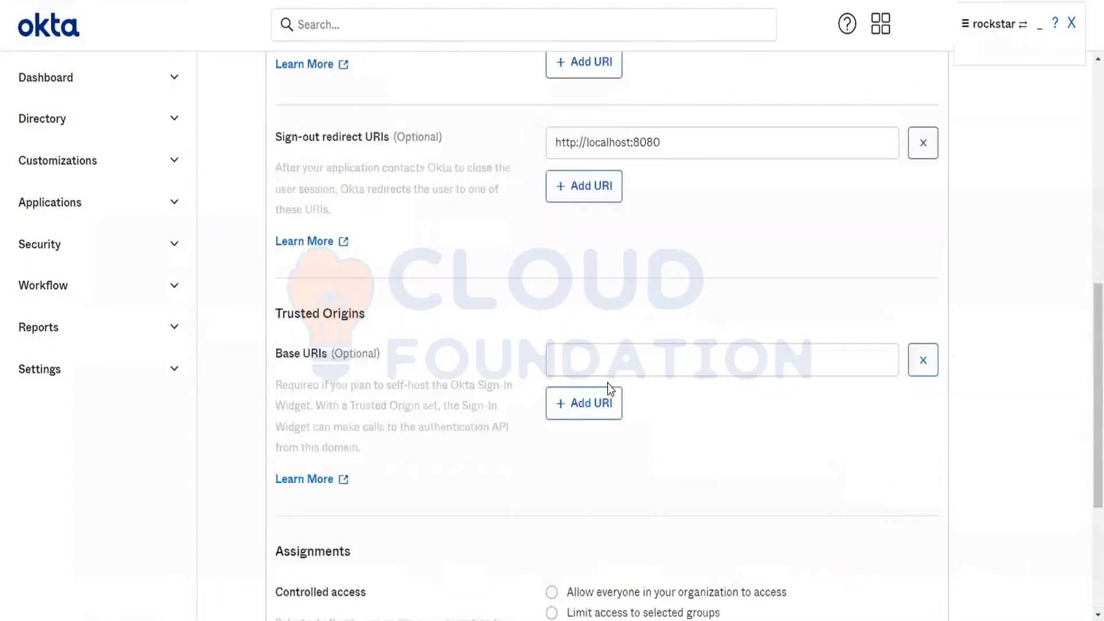
scroll(607, 383, up, 2)
click(592, 246)
triple_click(593, 246)
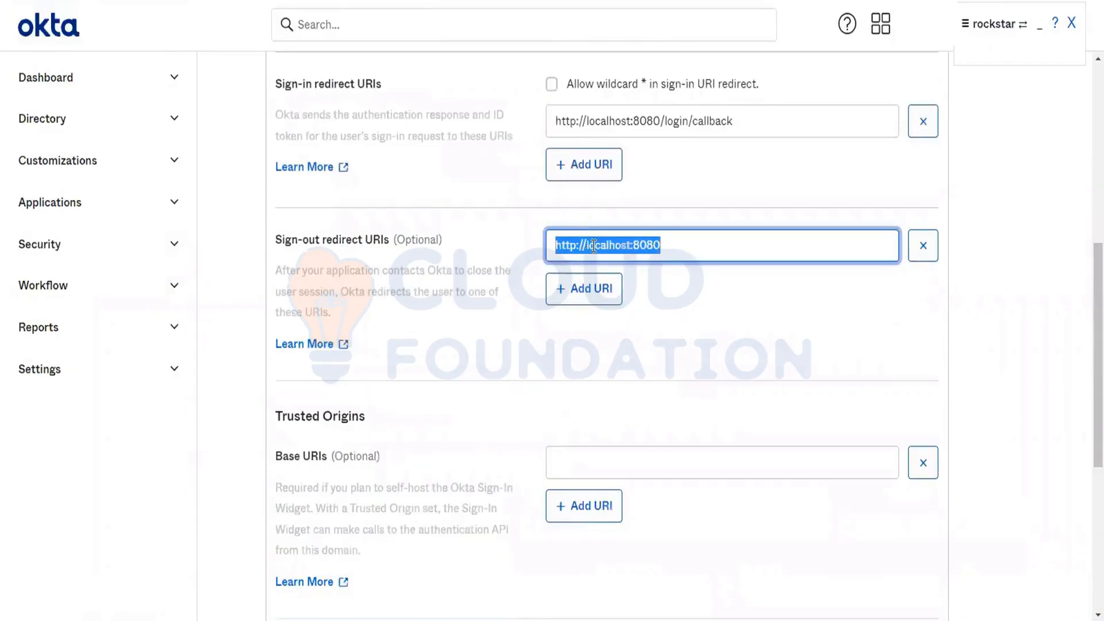
key(ctrl+c)
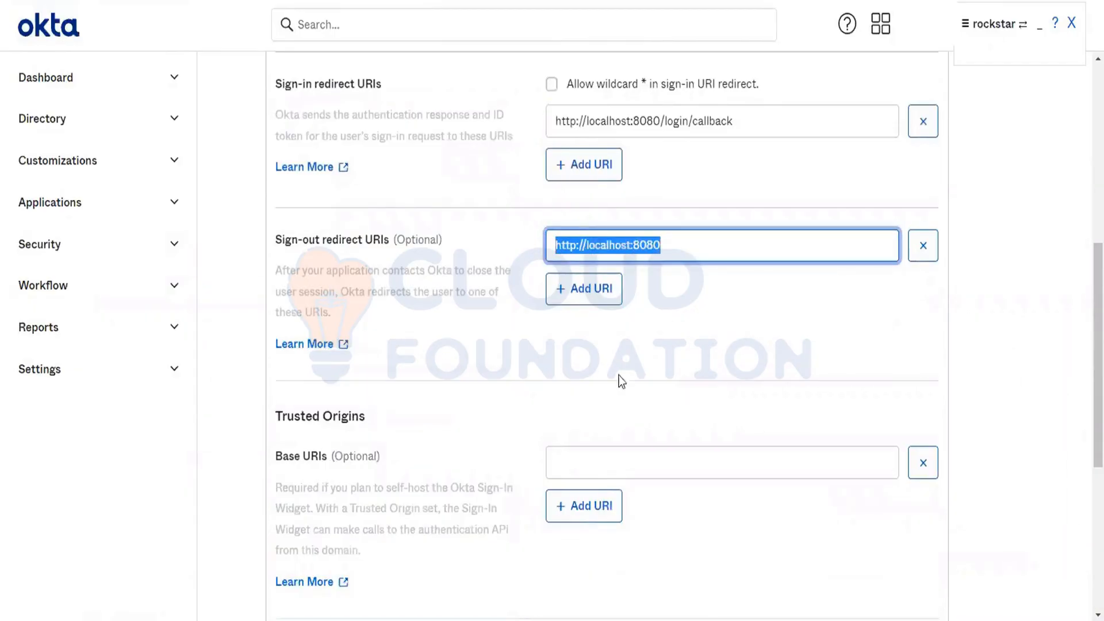
click(585, 454)
key(ctrl+v)
Step: Check the completed My SPA settings and save the new single-page app integration
scroll(586, 455, down, 5)
scroll(585, 454, up, 3)
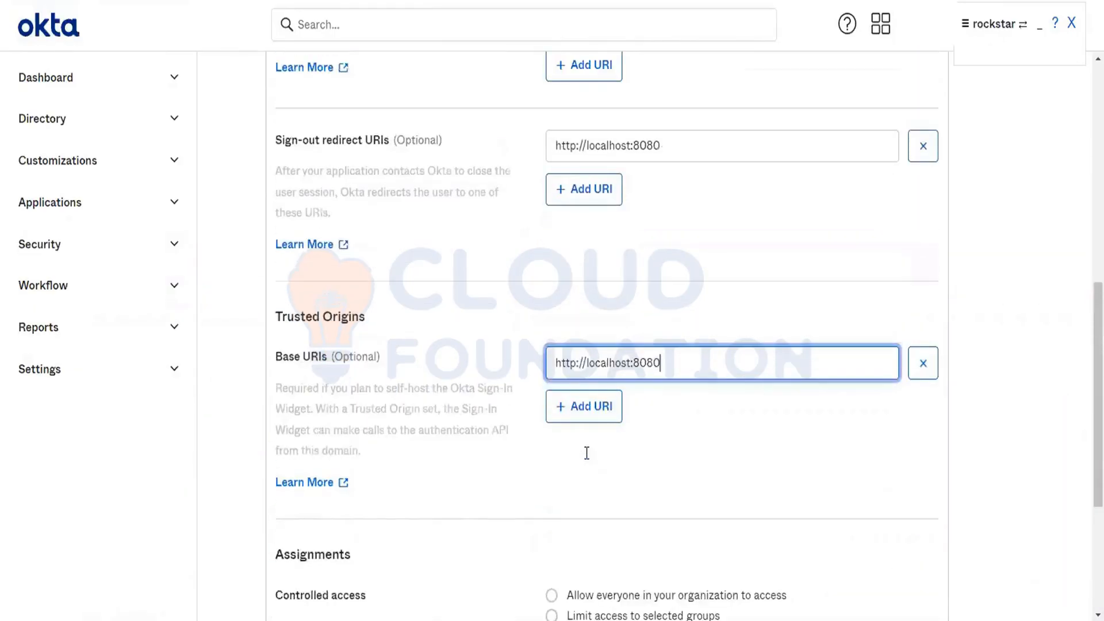
scroll(585, 454, up, 4)
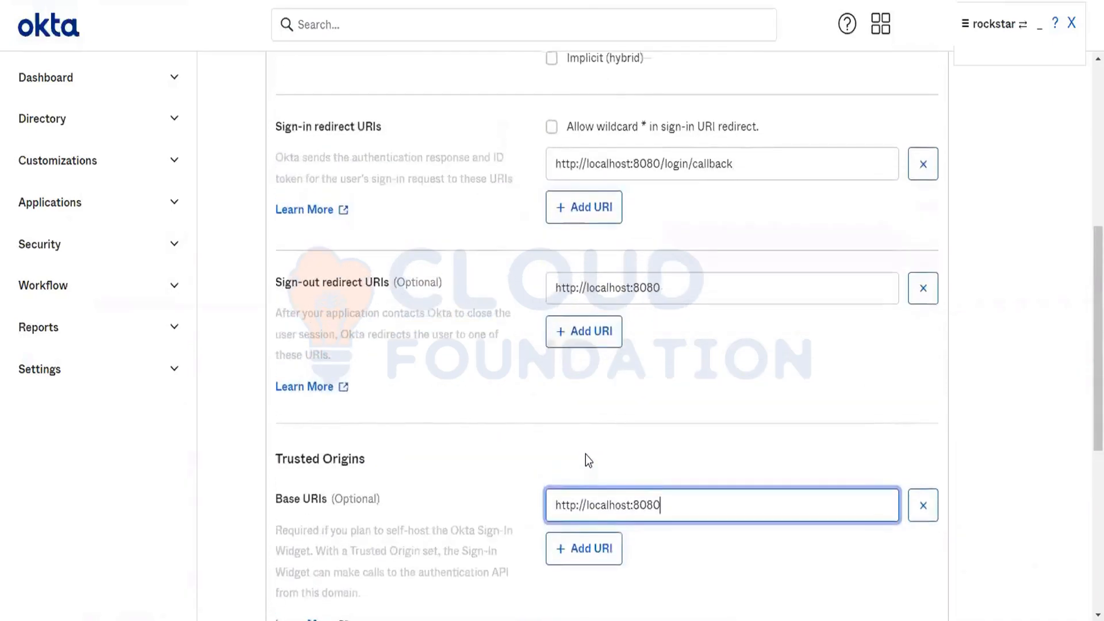
scroll(585, 454, up, 5)
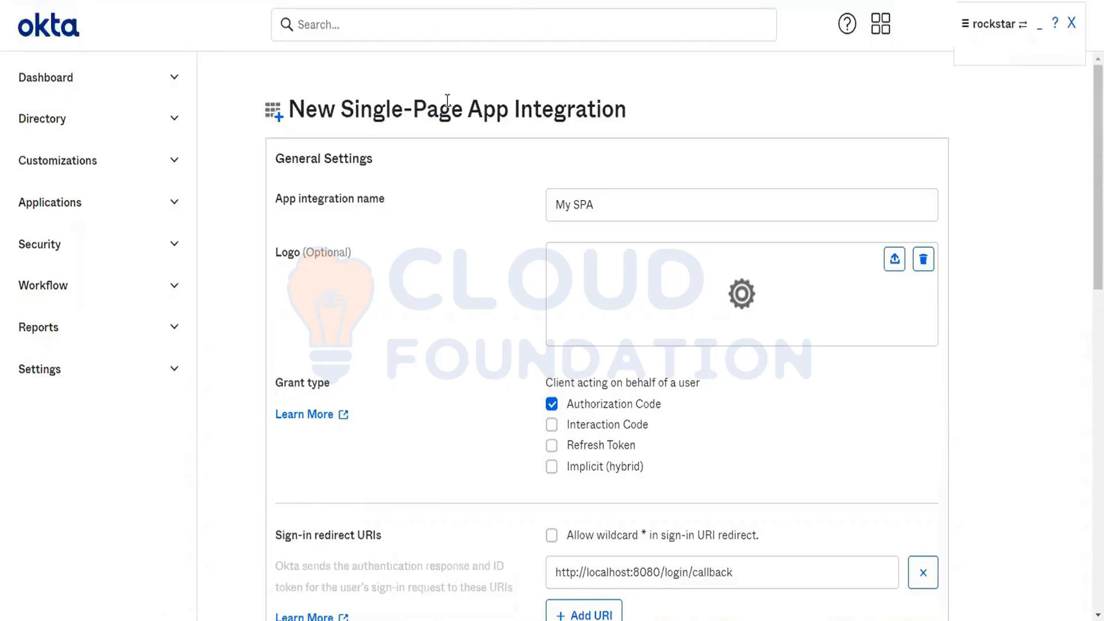
scroll(447, 101, down, 15)
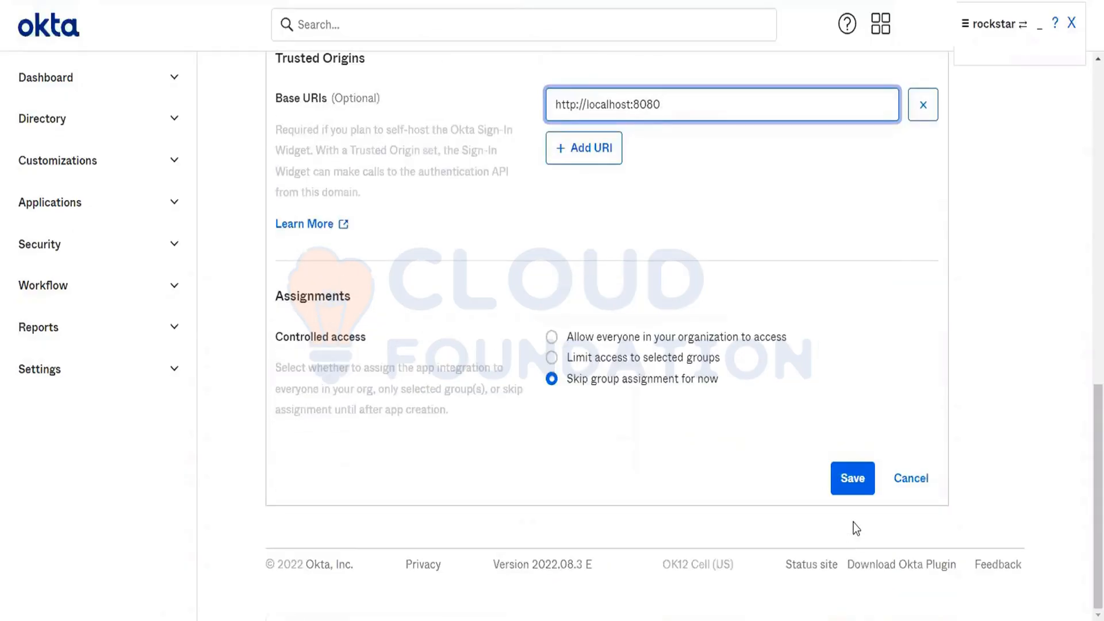
click(853, 479)
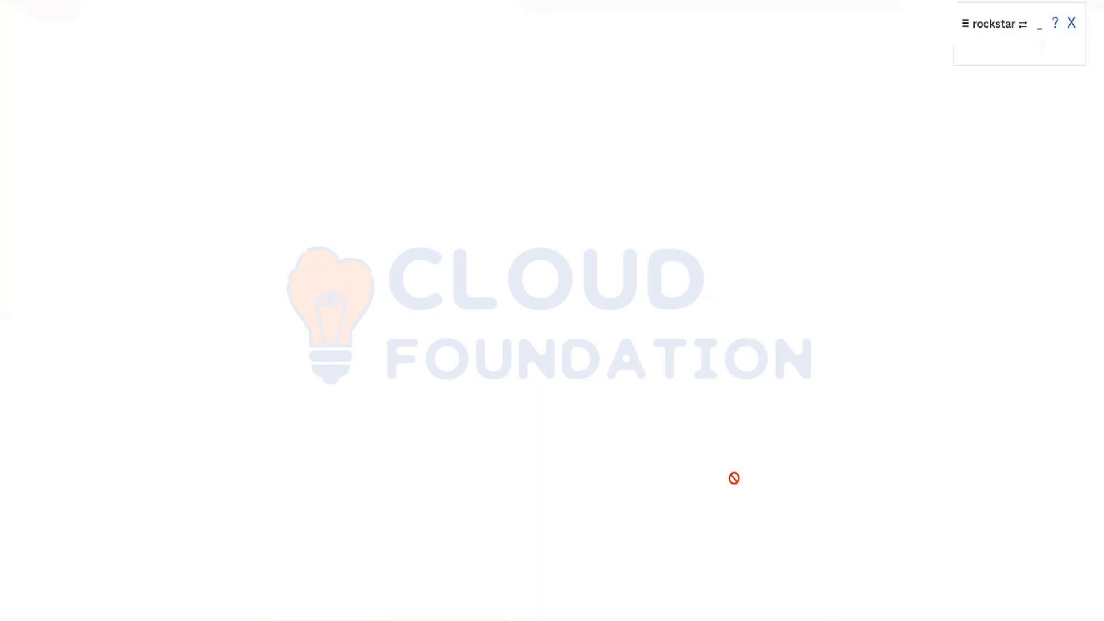
Step: Examine My SPA's client credentials and inspect the page's HTML elements in the browser developer tools
scroll(734, 478, down, 3)
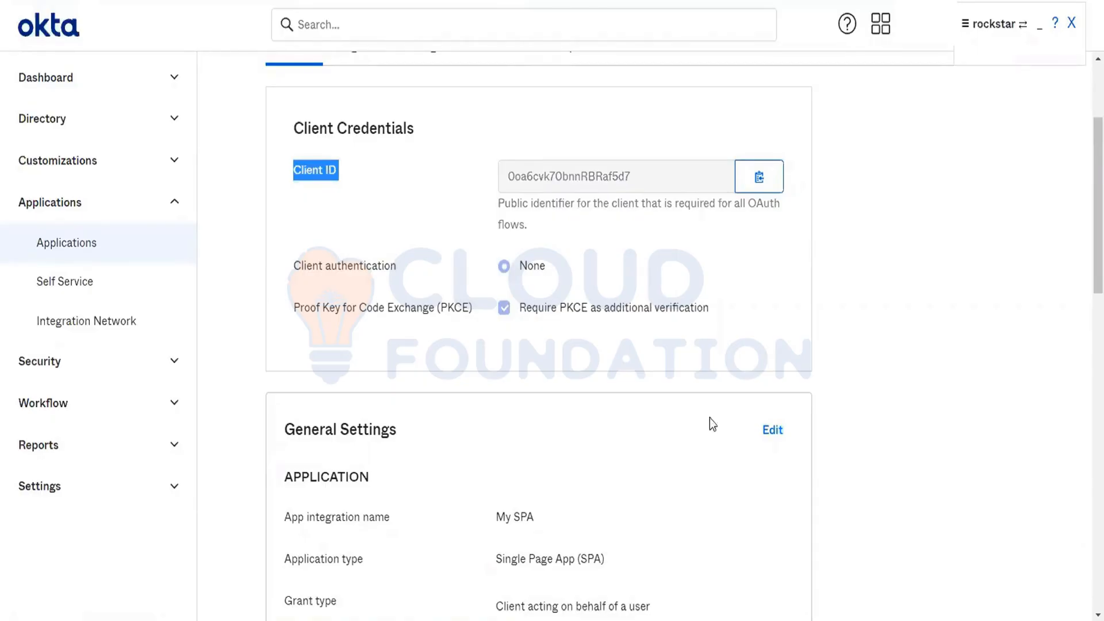
click(865, 371)
right_click(865, 371)
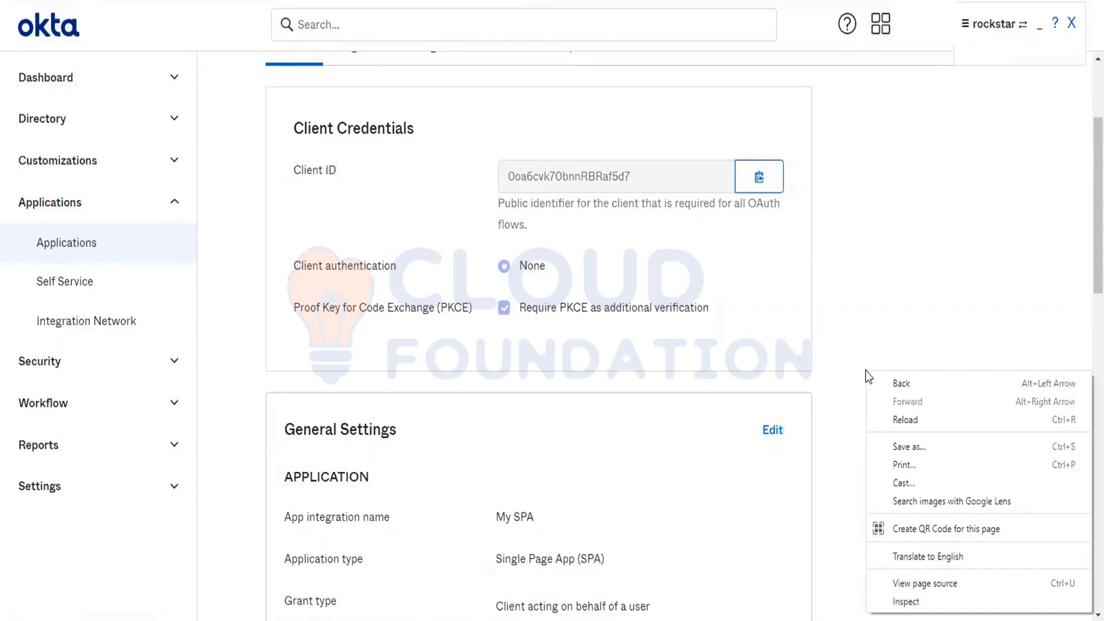
click(919, 594)
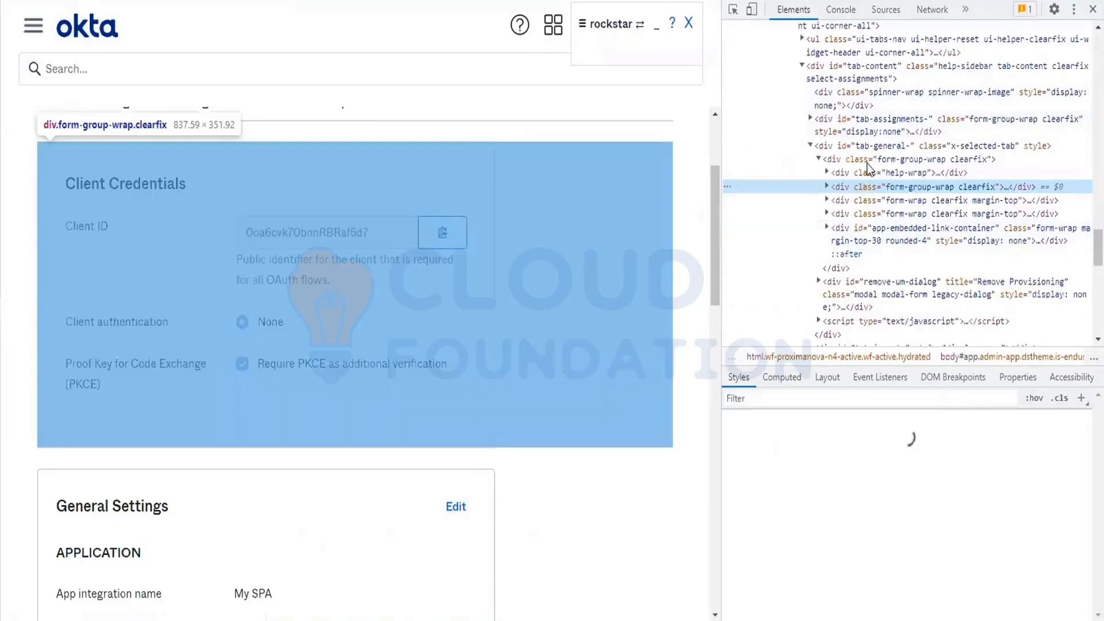
scroll(869, 167, up, 10)
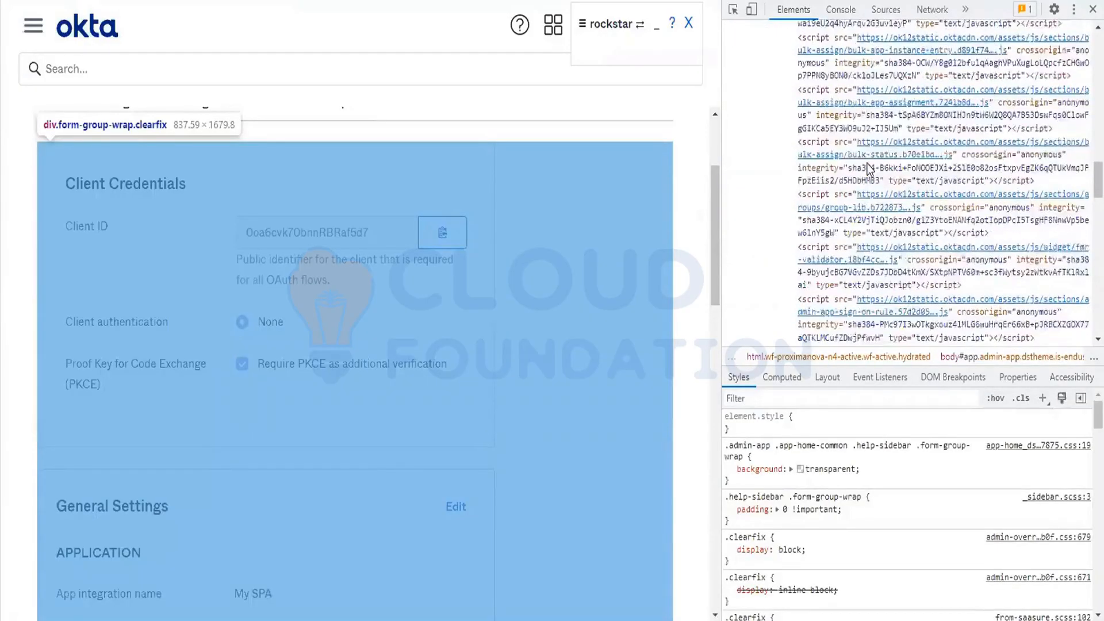
scroll(868, 166, up, 10)
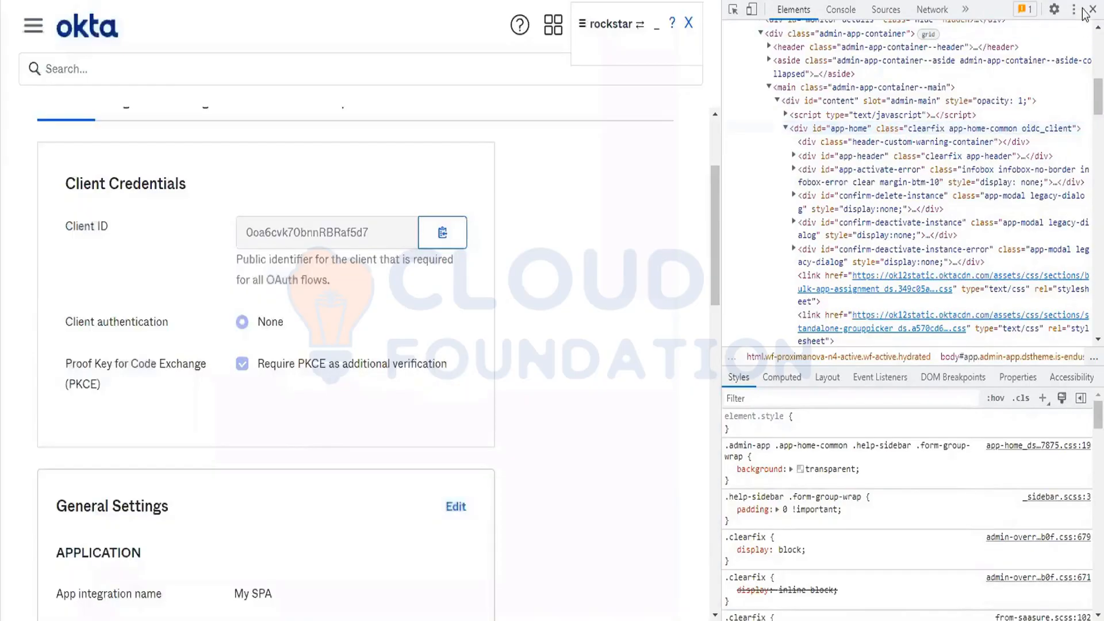
click(1090, 9)
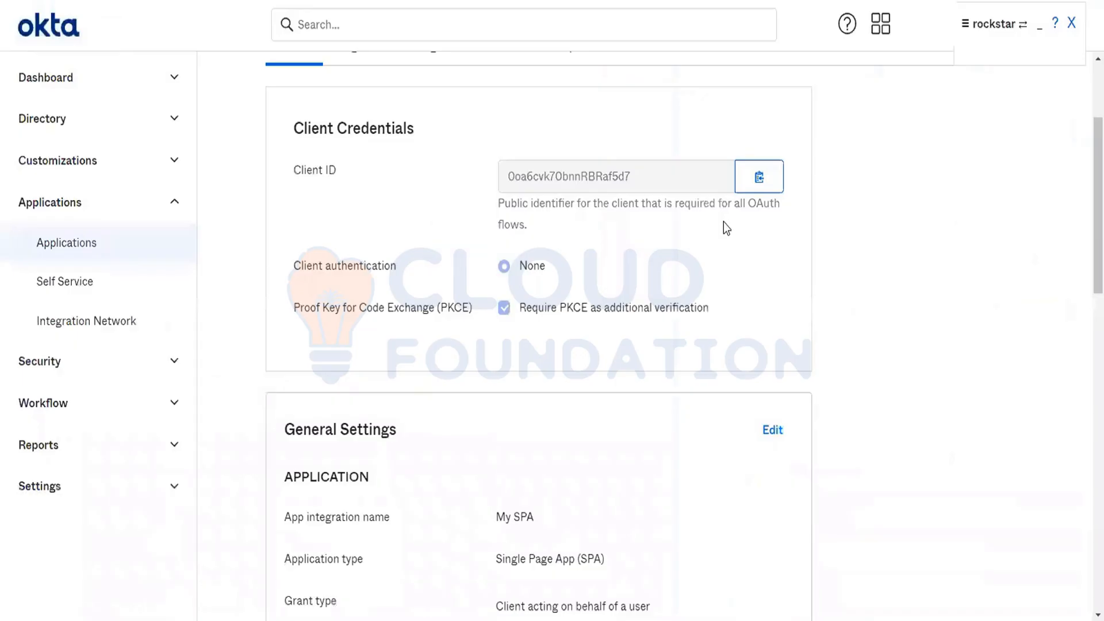